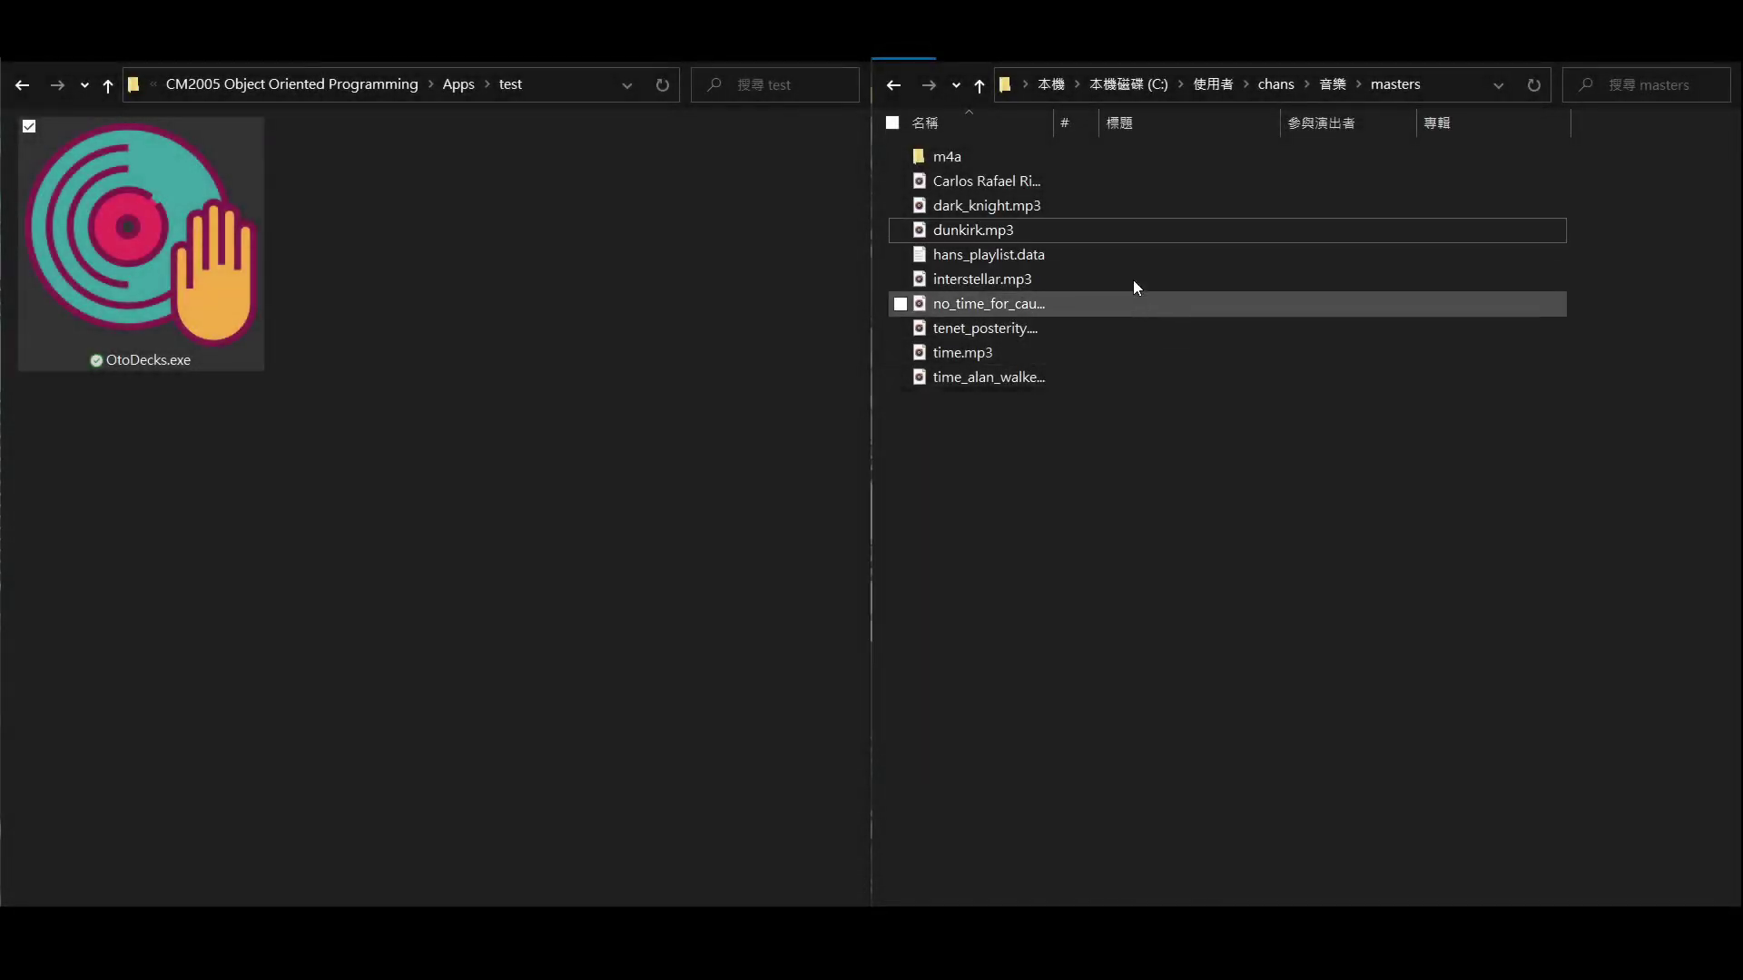
Select interstellar.mp3 and dunkirk.mp3 in the masters folder, then locate OtoDecks.exe in the test folder
left_click(1133, 280)
left_click(1013, 229, "ctrl")
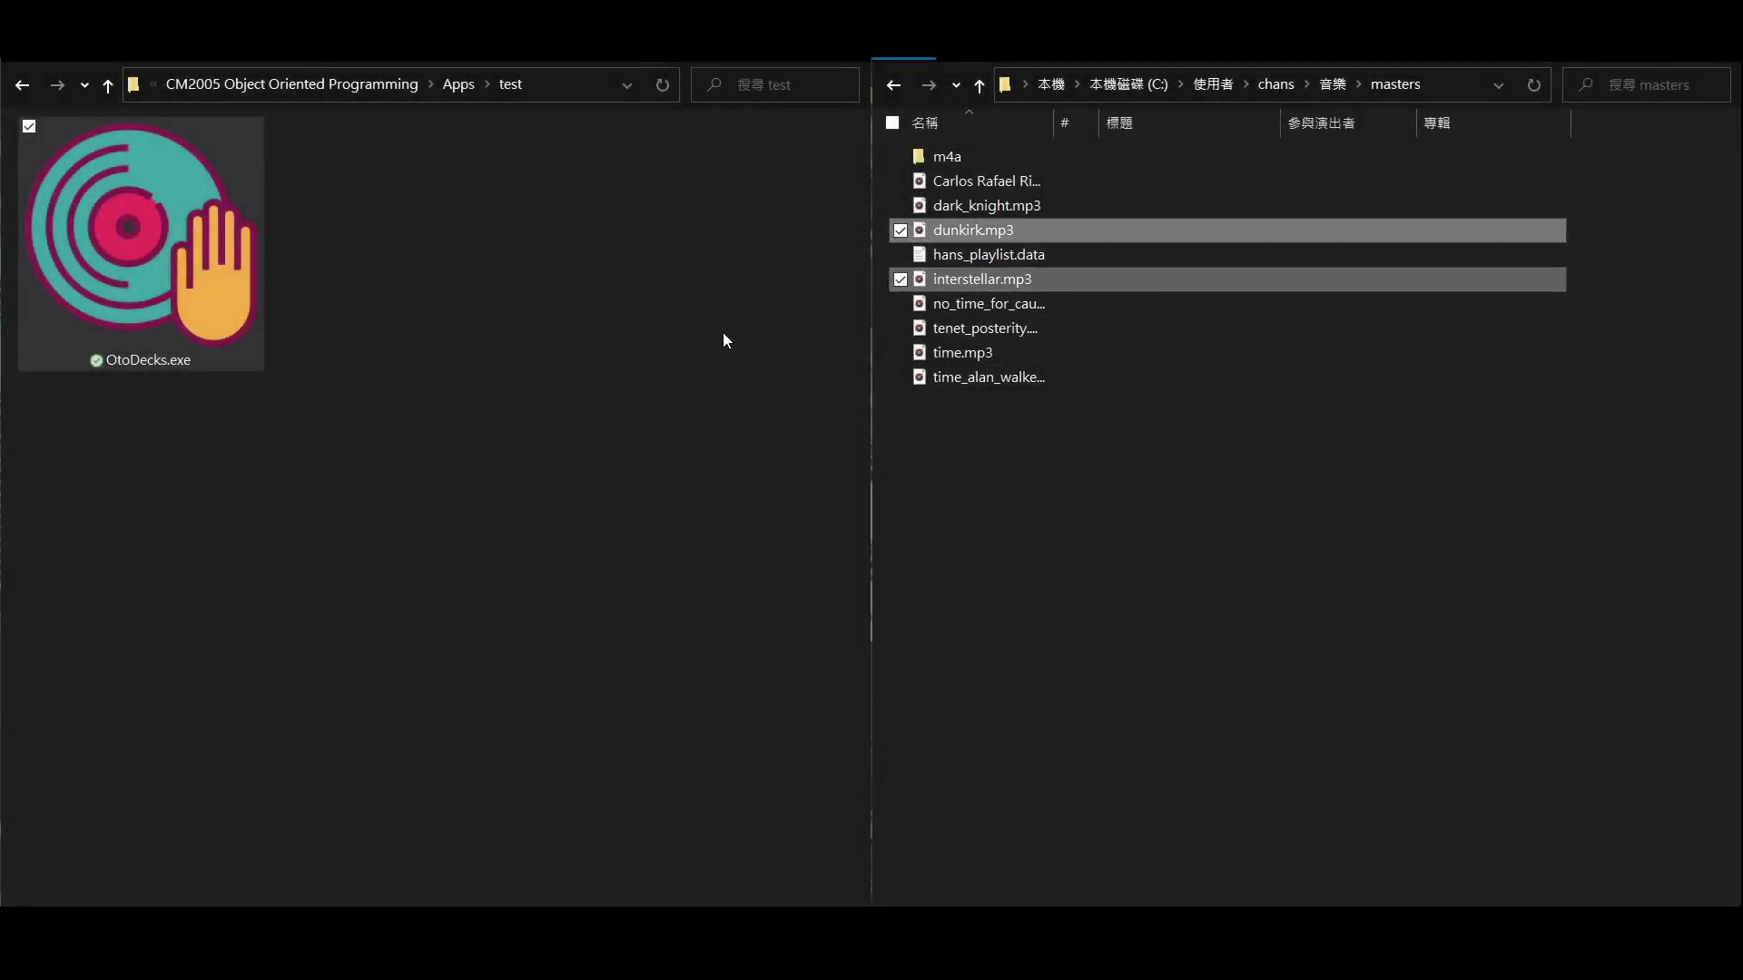
left_click(350, 382)
left_click_drag(373, 304, 64, 251)
left_click(358, 349)
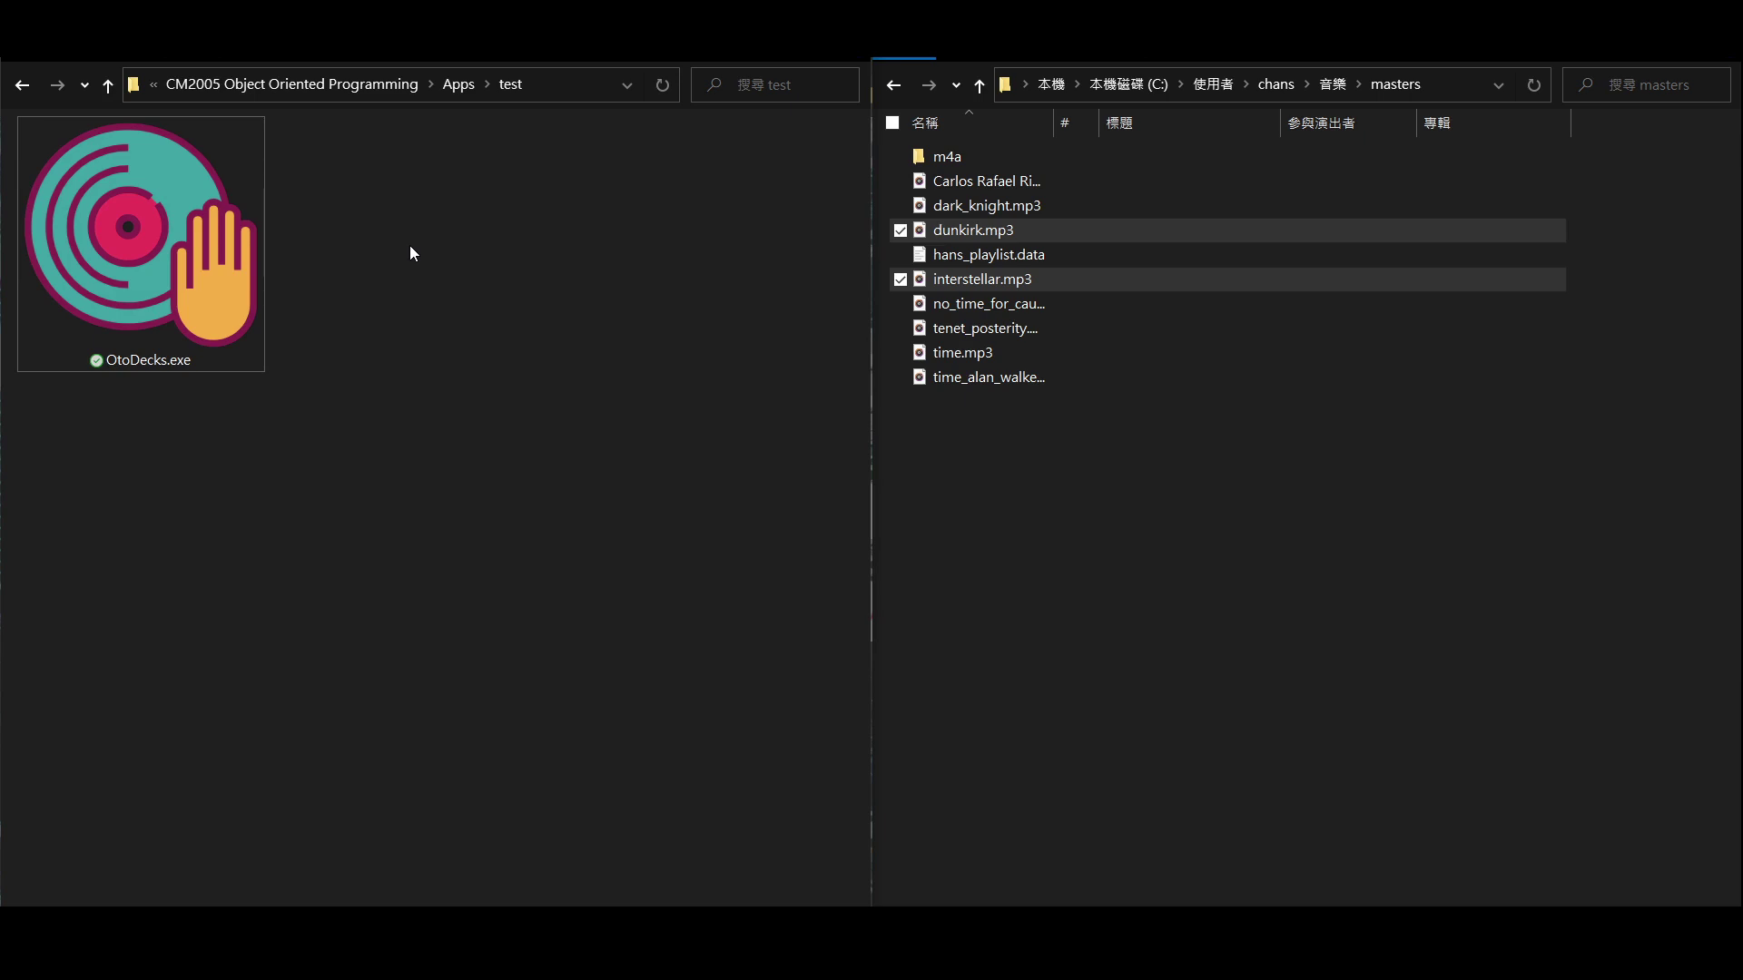
Launch OtoDecks.exe, dismiss its welcome message and reposition the main window
double_click(185, 265)
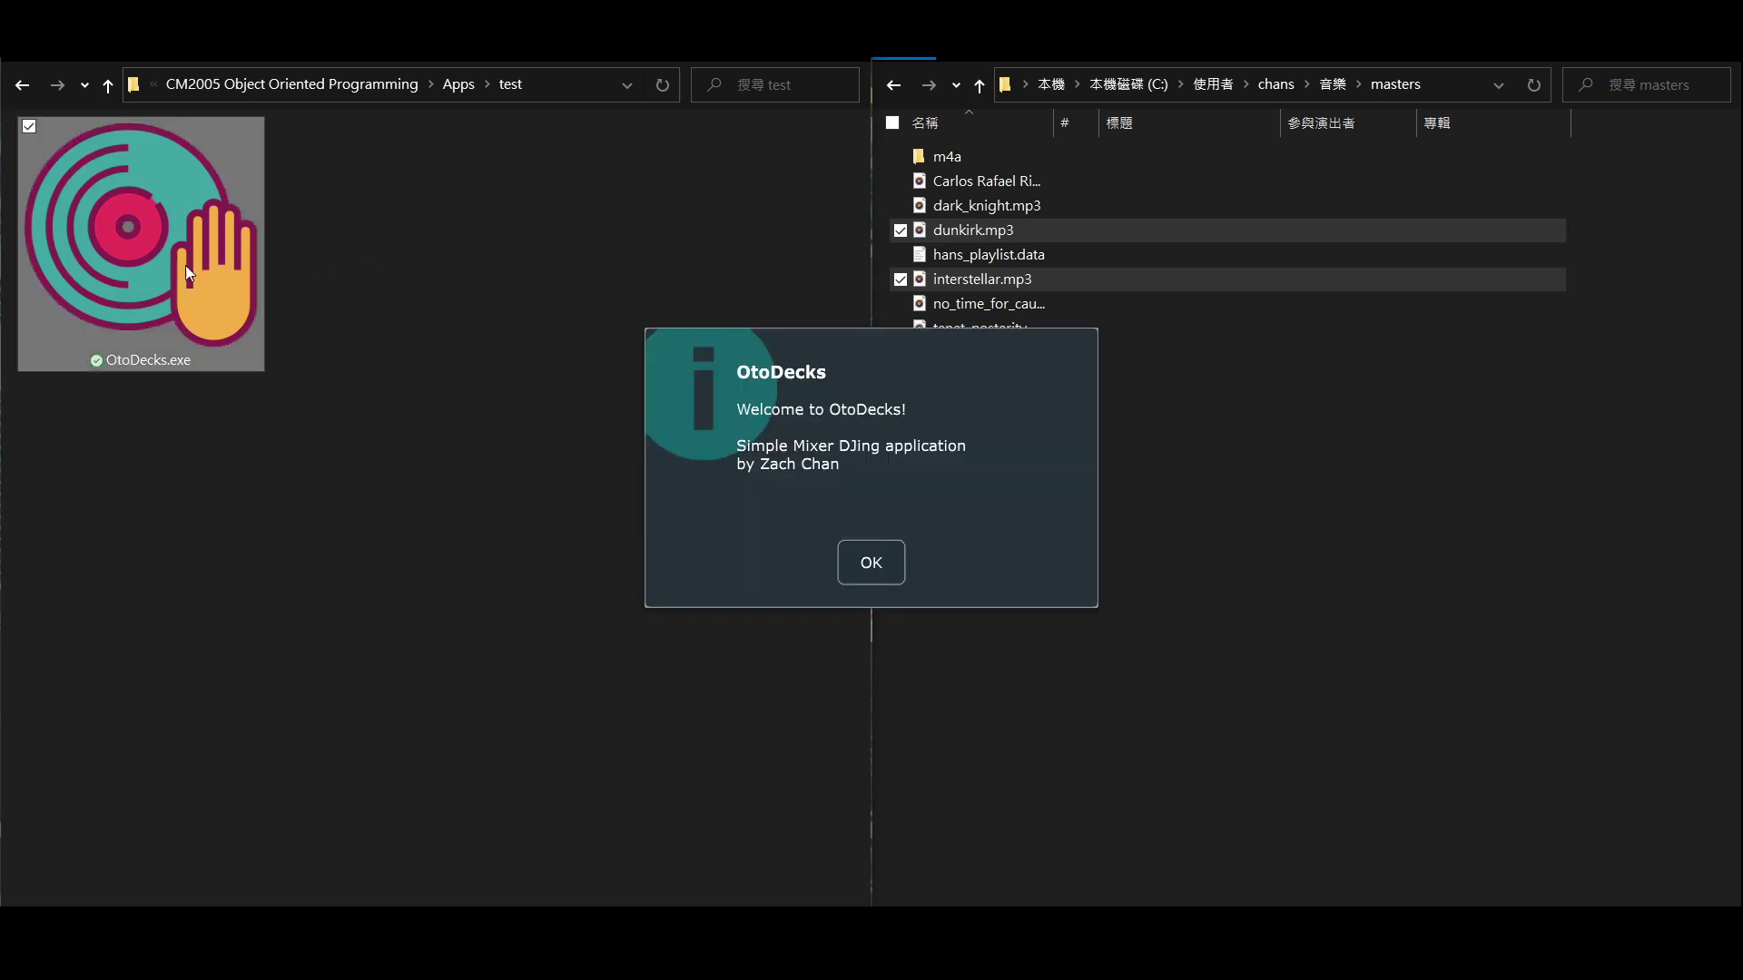
mouse_move(937, 448)
left_mouse_down()
mouse_move(859, 459)
mouse_move(962, 453)
left_mouse_up()
left_click(915, 561)
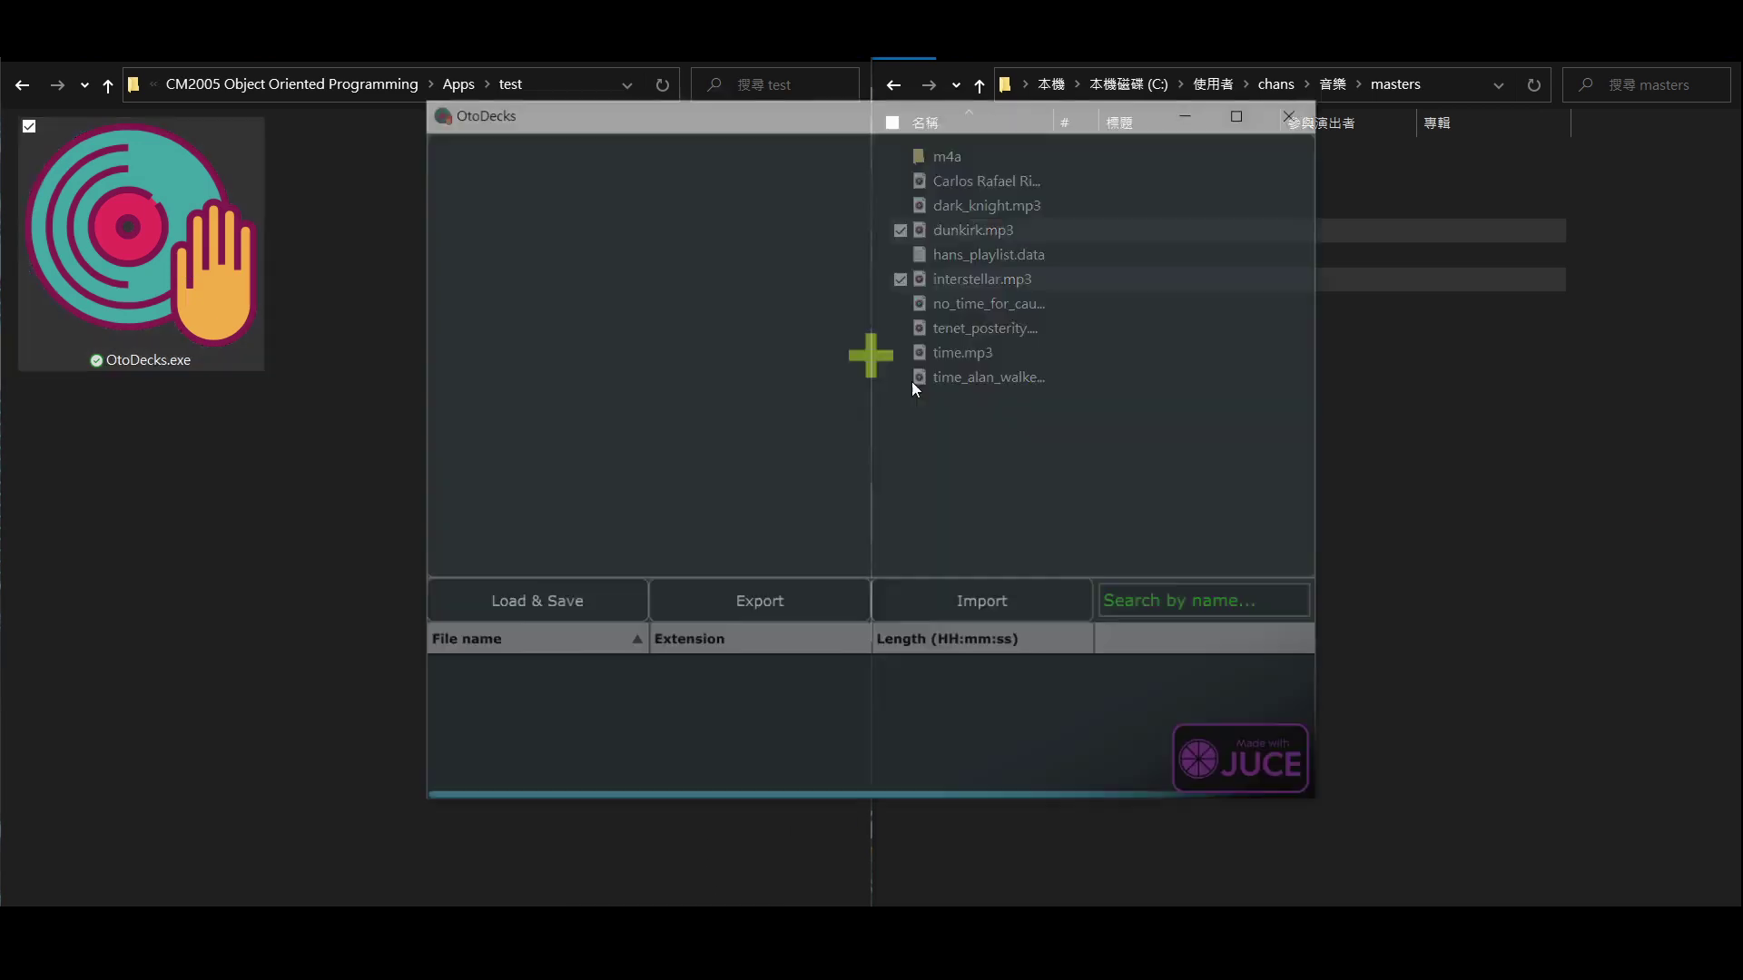
mouse_move(1004, 110)
left_mouse_down()
mouse_move(943, 125)
mouse_move(998, 118)
left_mouse_up()
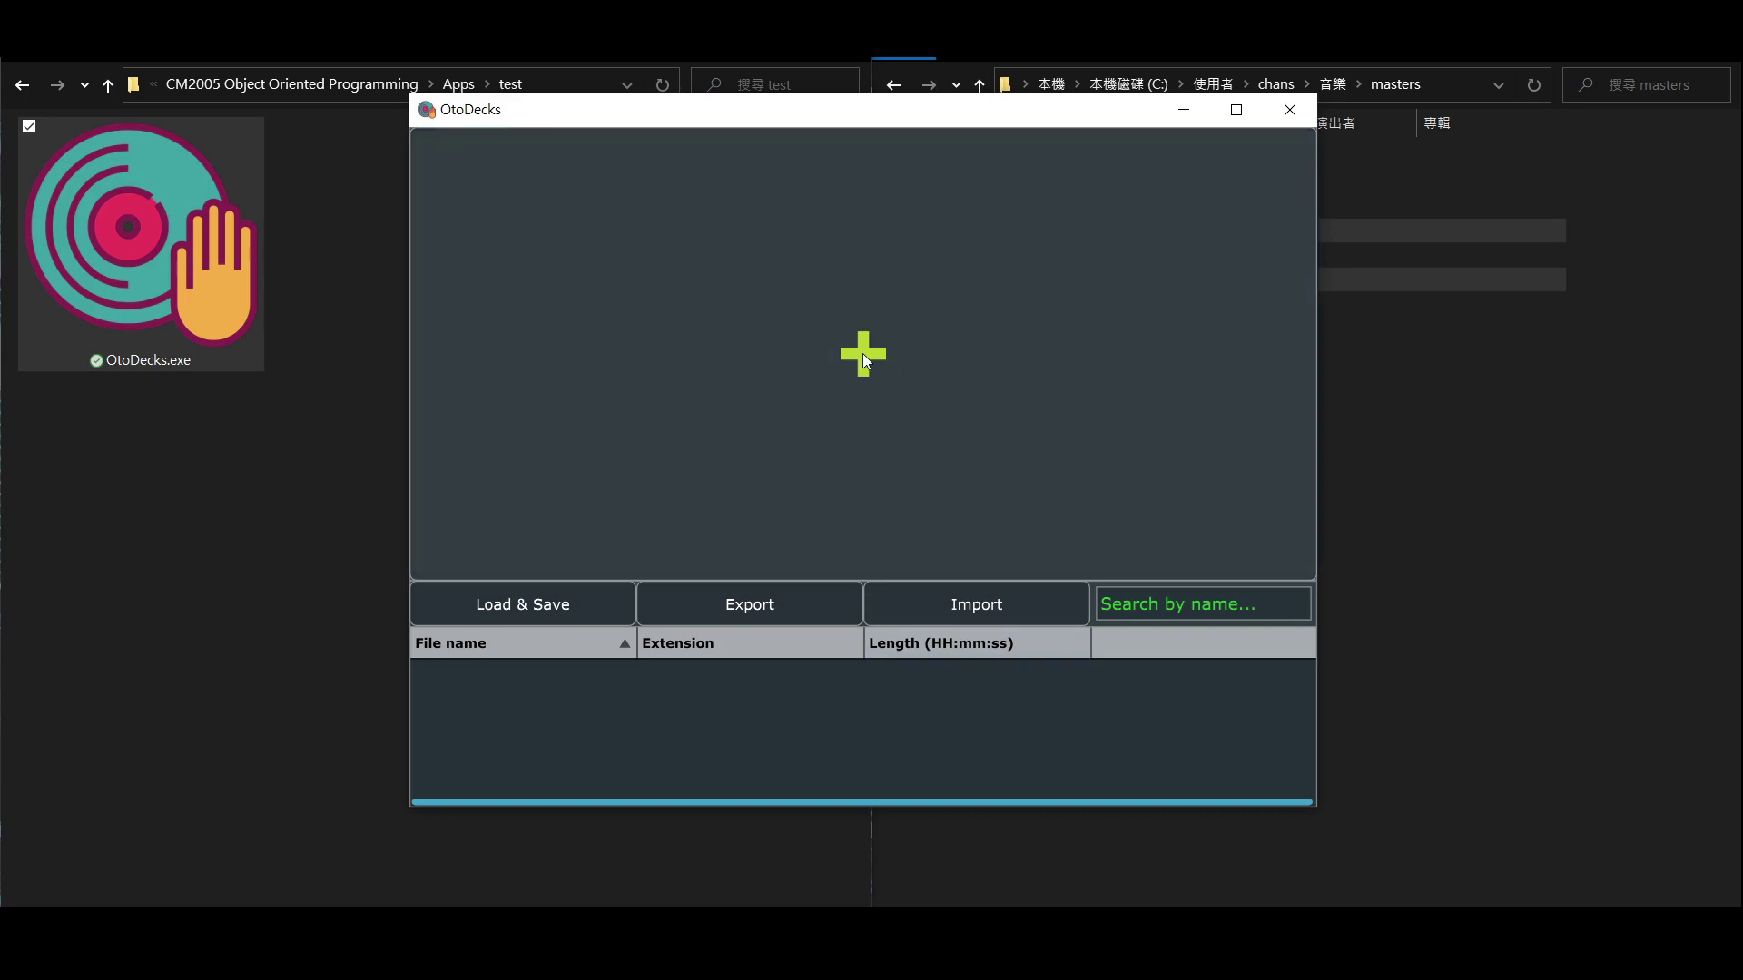
Add deck Track #1 and drop interstellar.mp3 from Explorer onto it
left_click(881, 354)
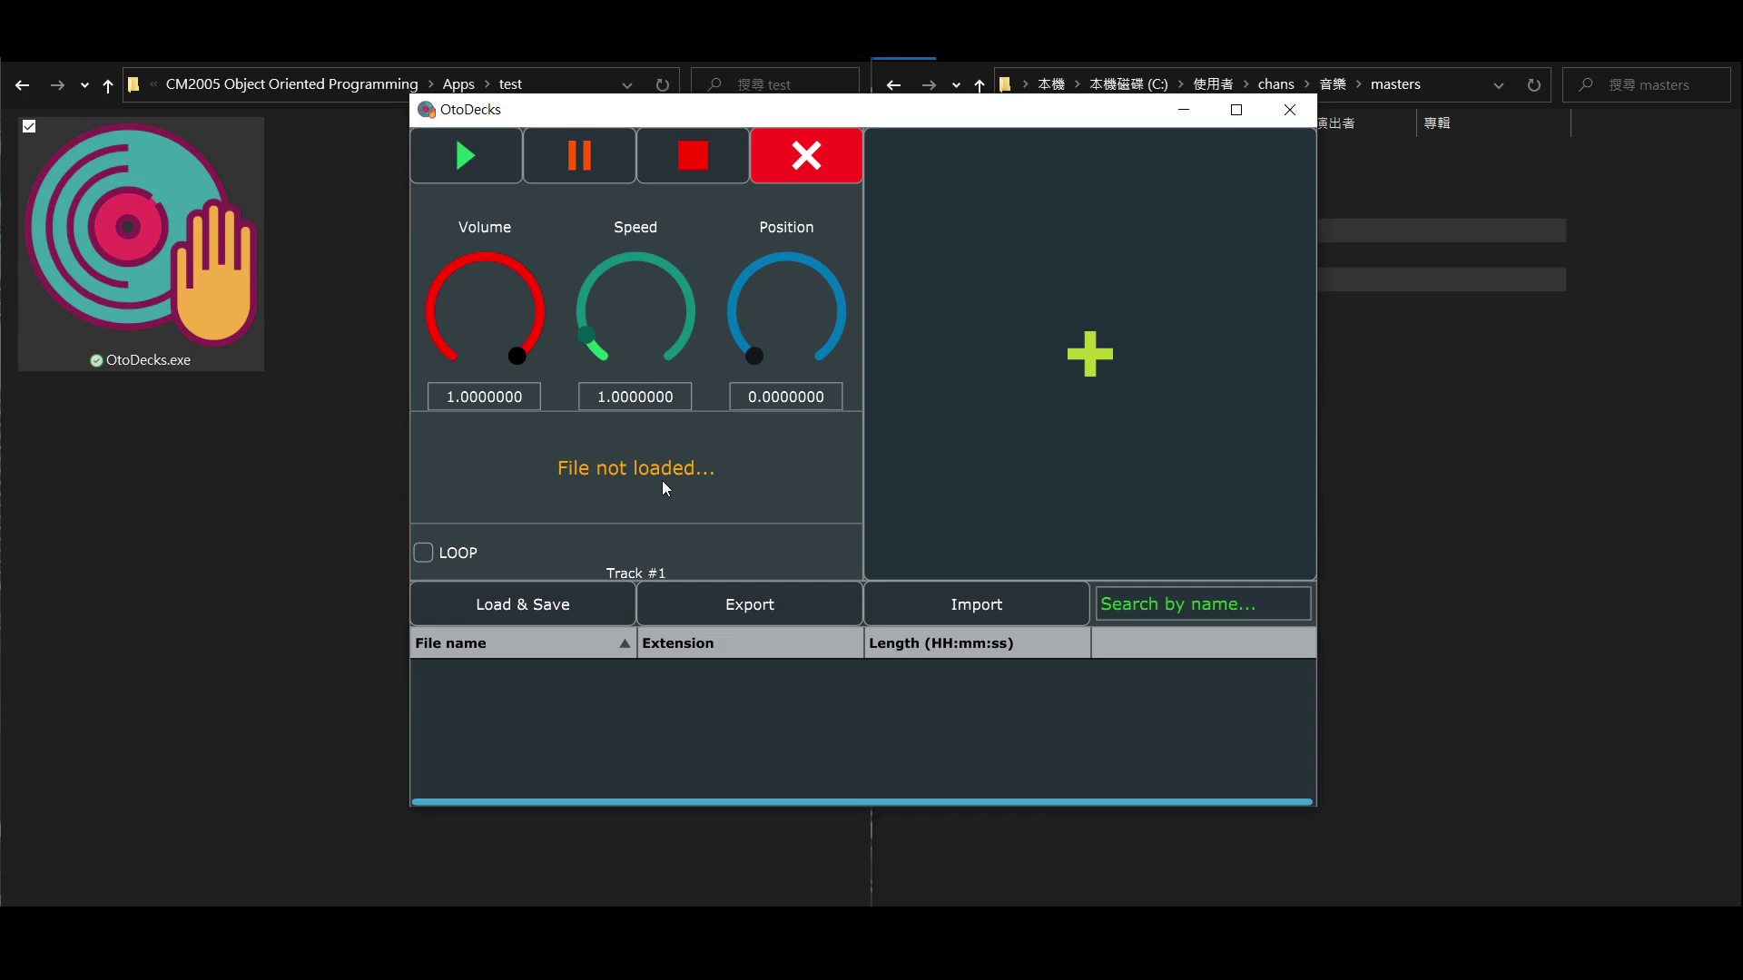
left_click(1646, 254)
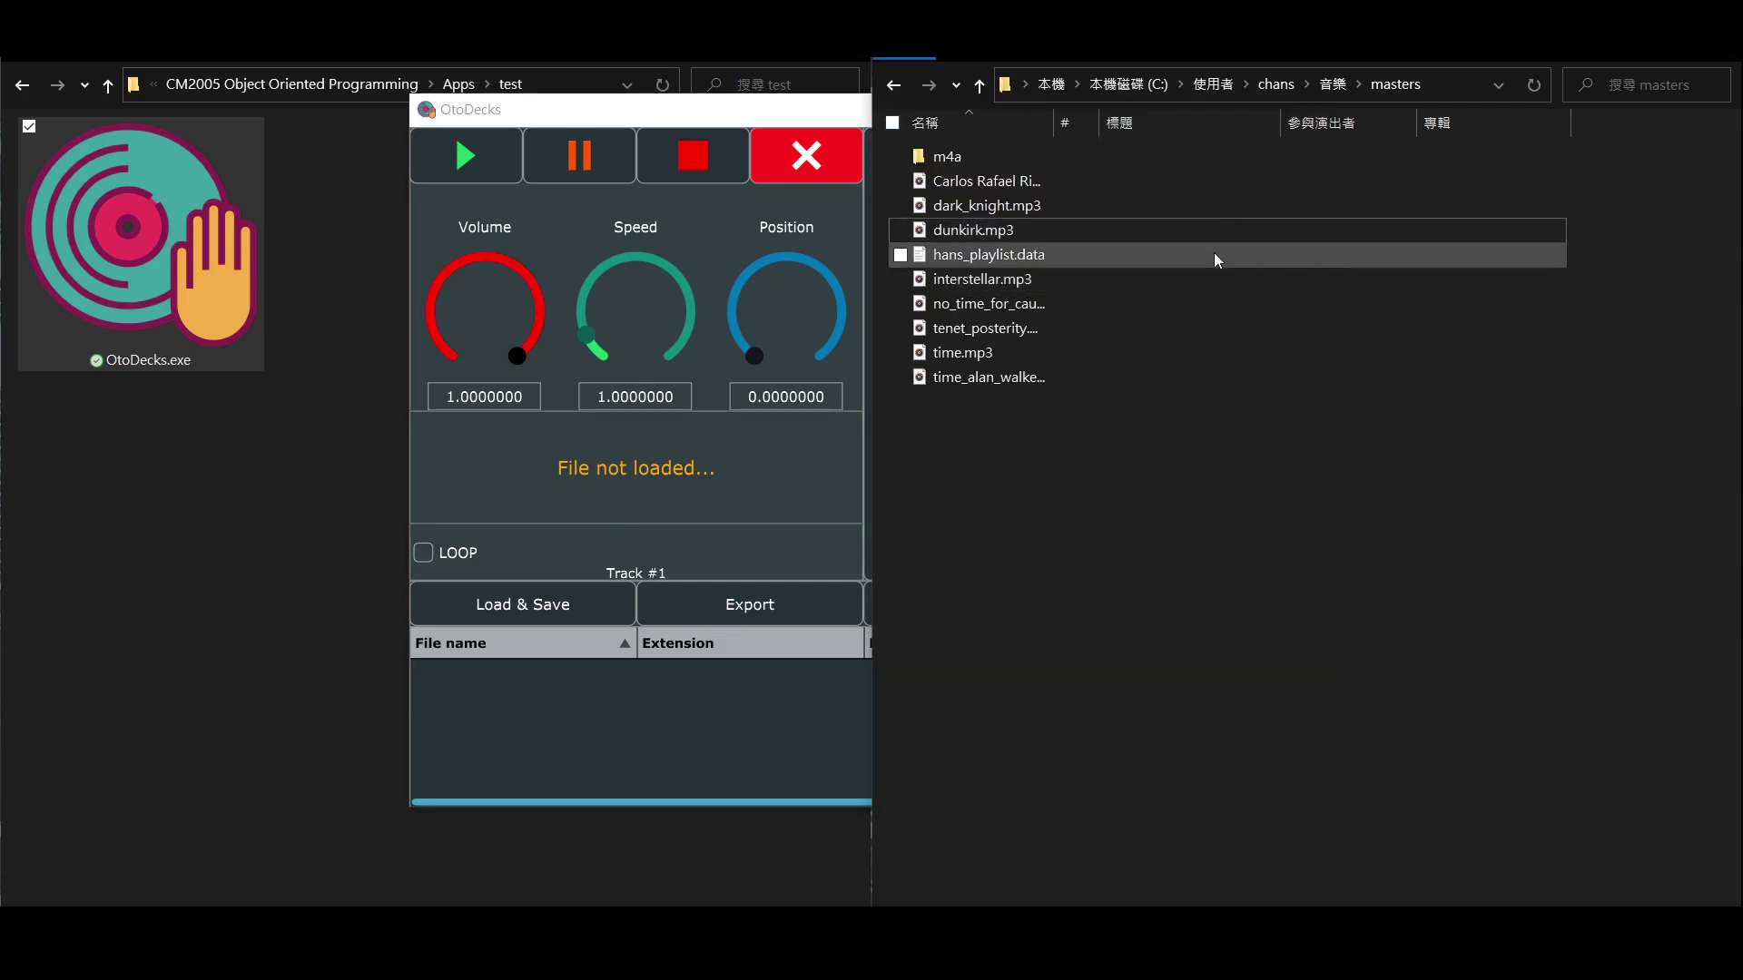
left_click_drag(1213, 280, 499, 478)
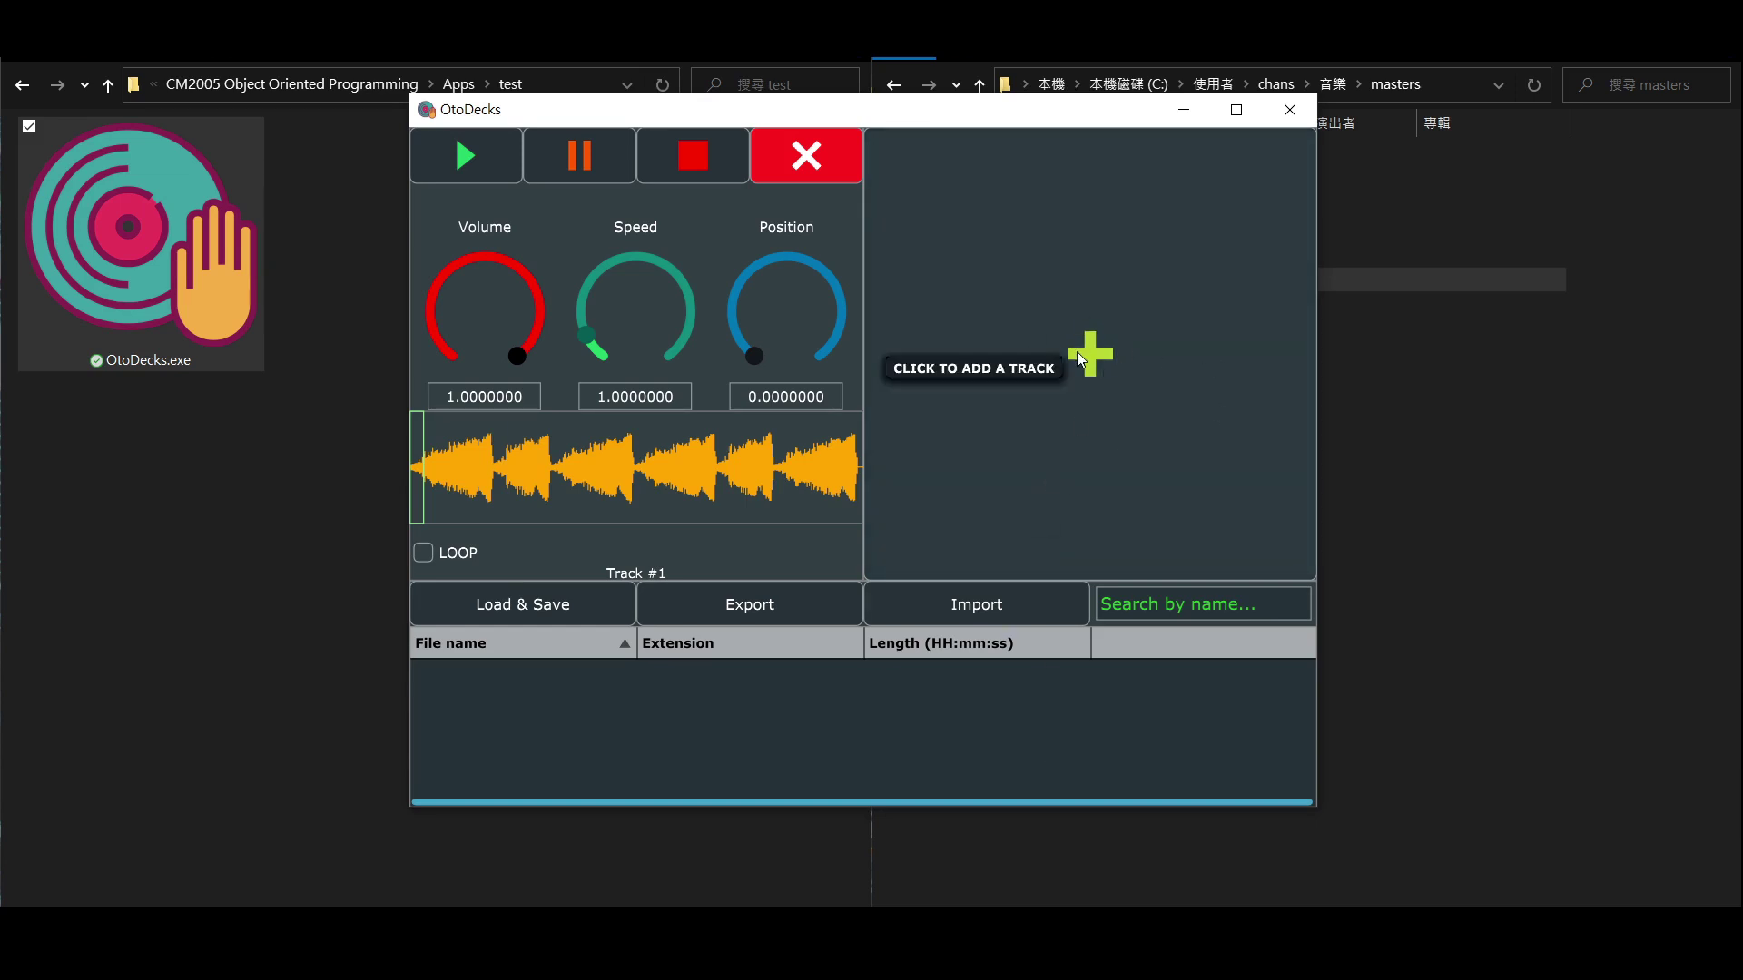
Add four more decks, Tracks #2 through #5
left_click(1078, 357)
left_click(1162, 356)
left_click(1197, 383)
left_click(1244, 381)
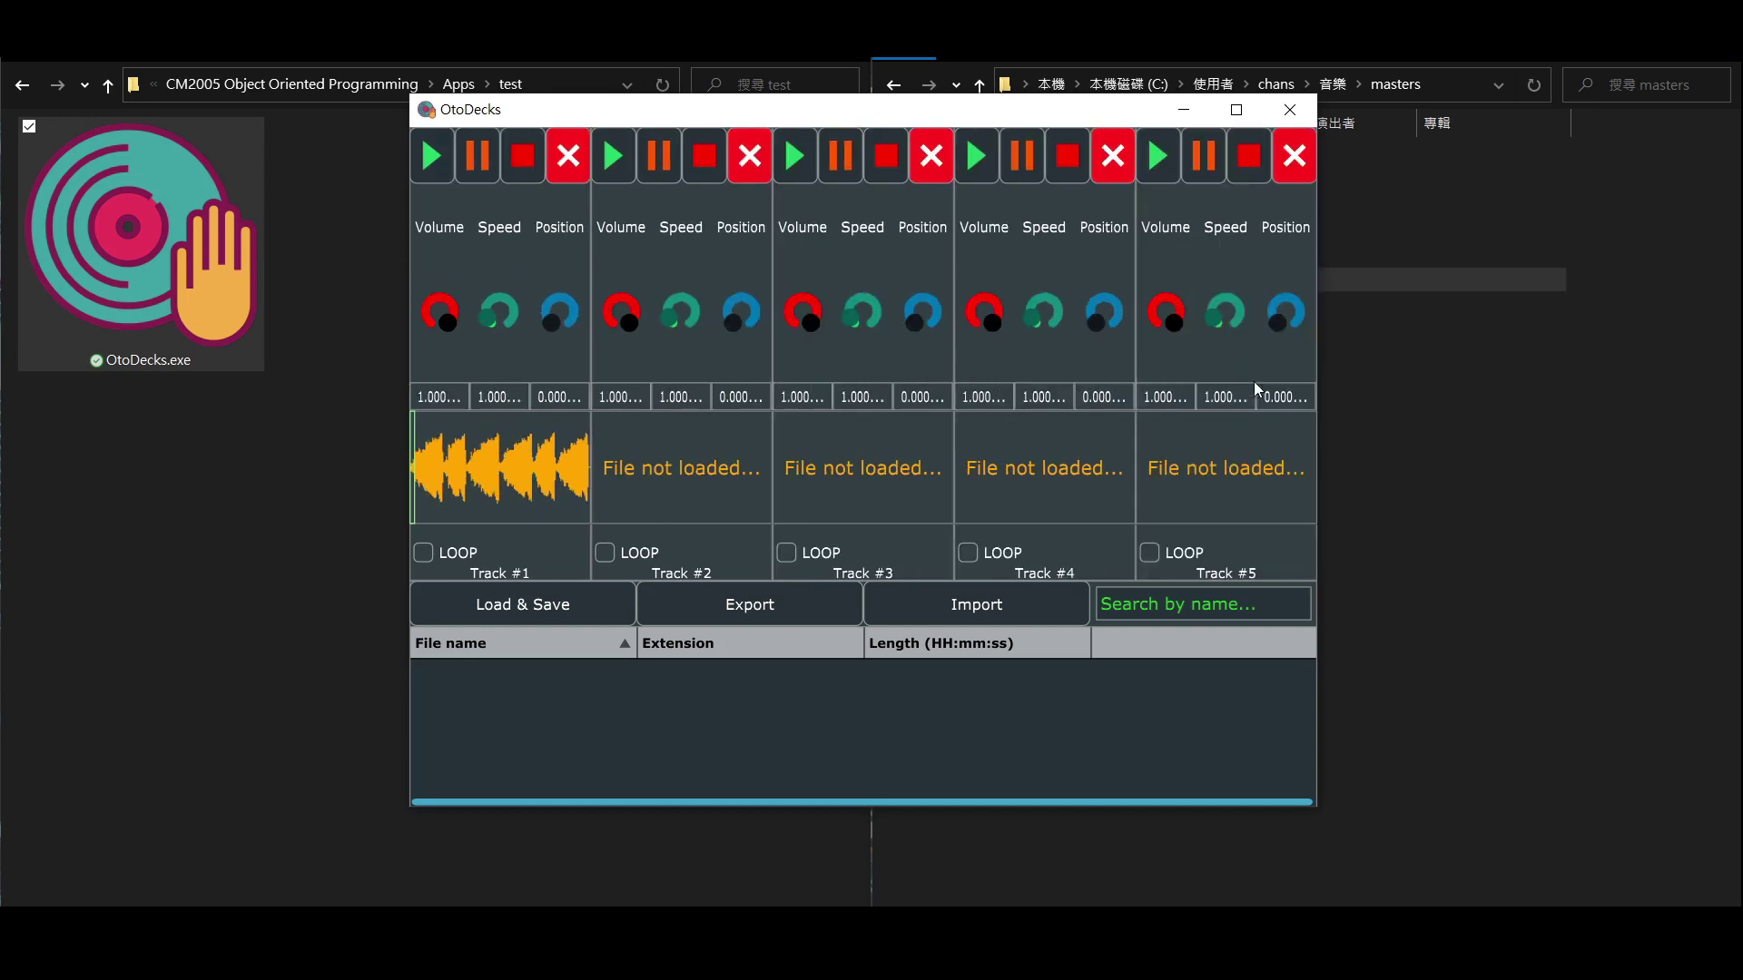
Close Tracks #5, #3 and #2, confirming each removal
left_click(1294, 155)
left_click(811, 540)
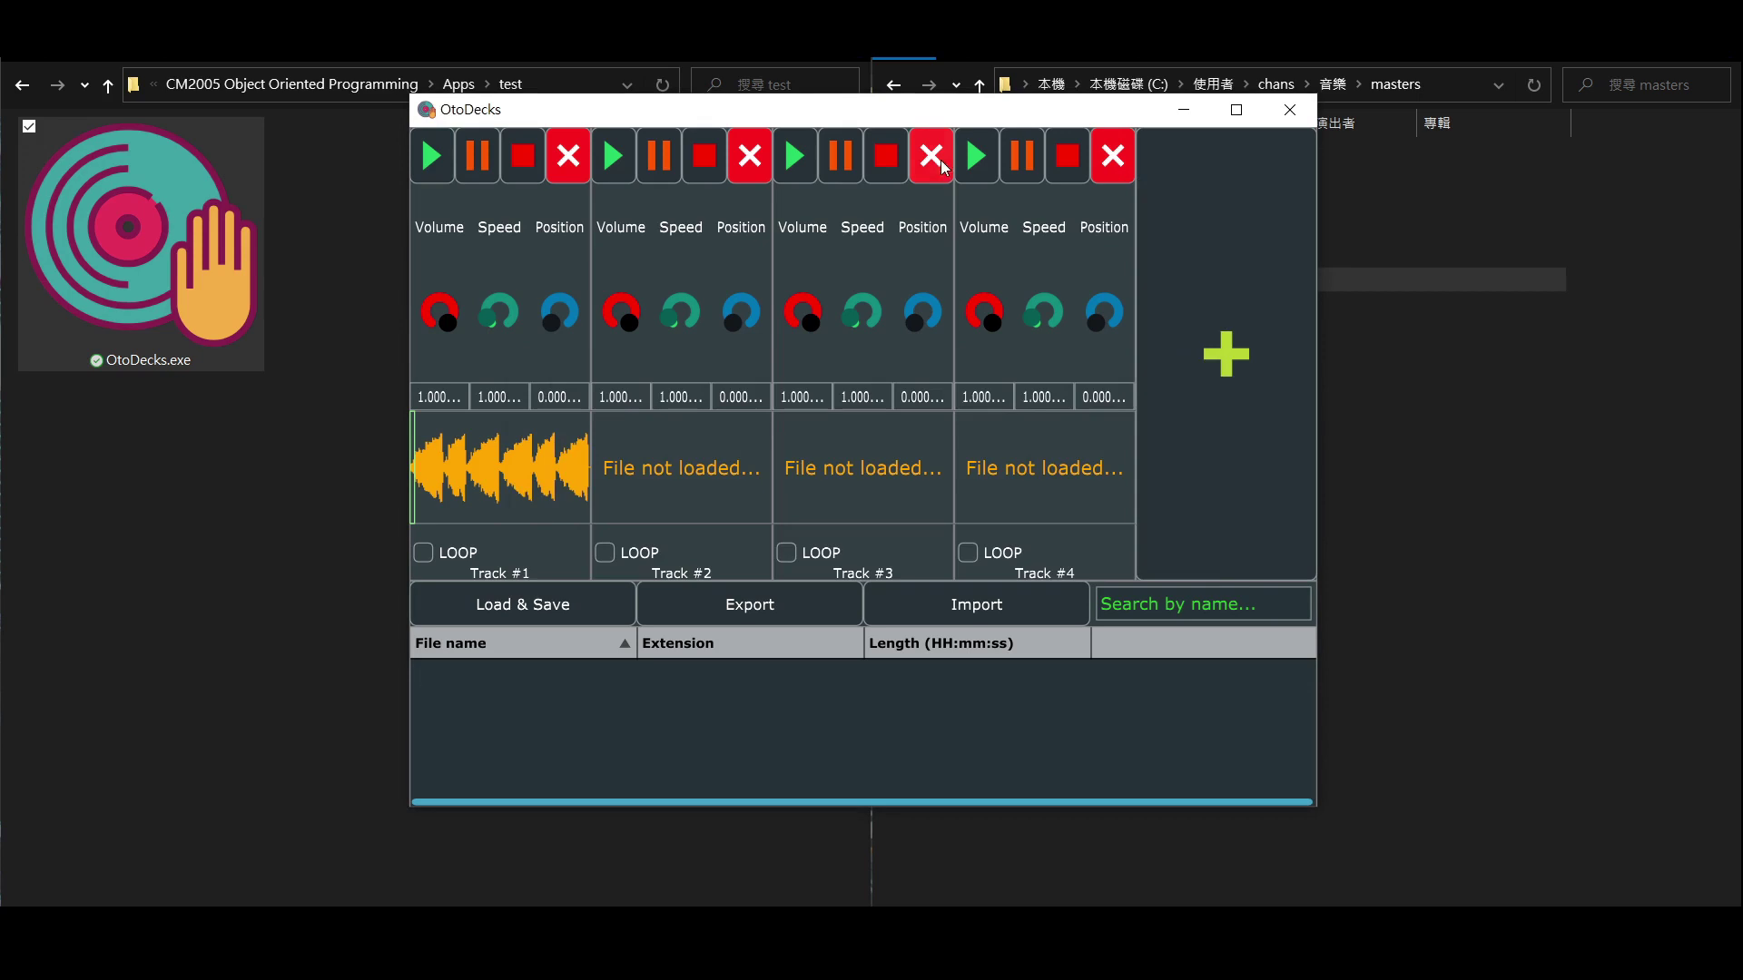
left_click(931, 156)
left_click(807, 535)
left_click(835, 155)
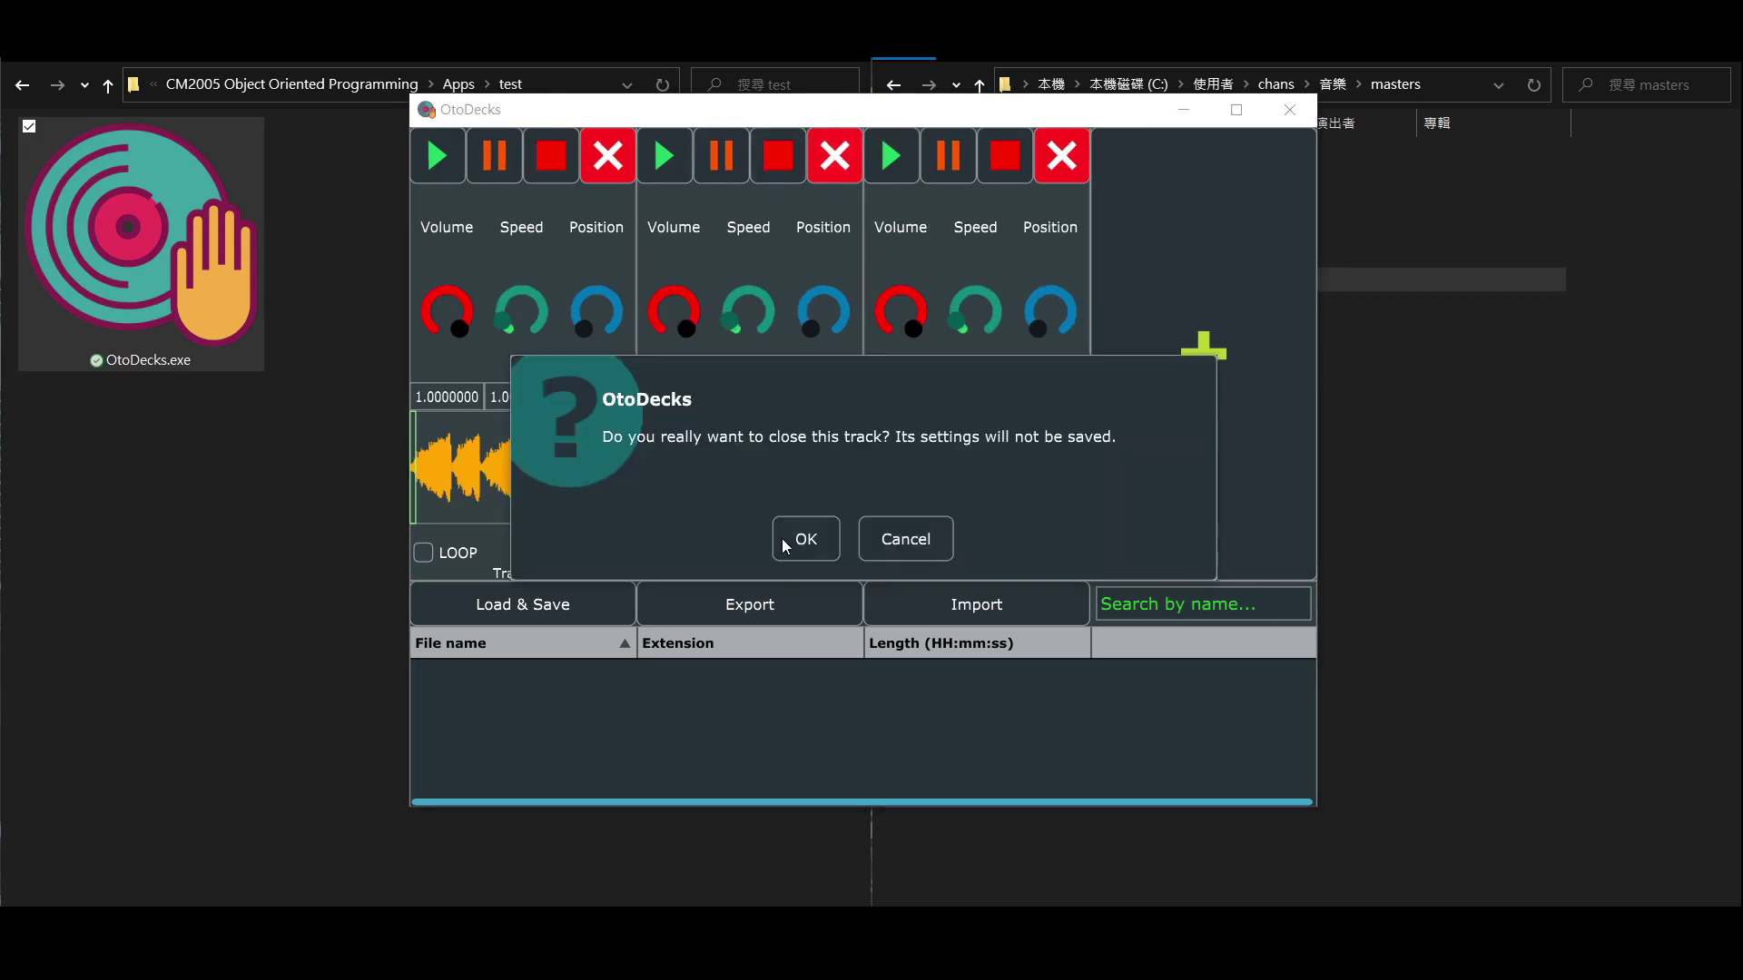
left_click(797, 536)
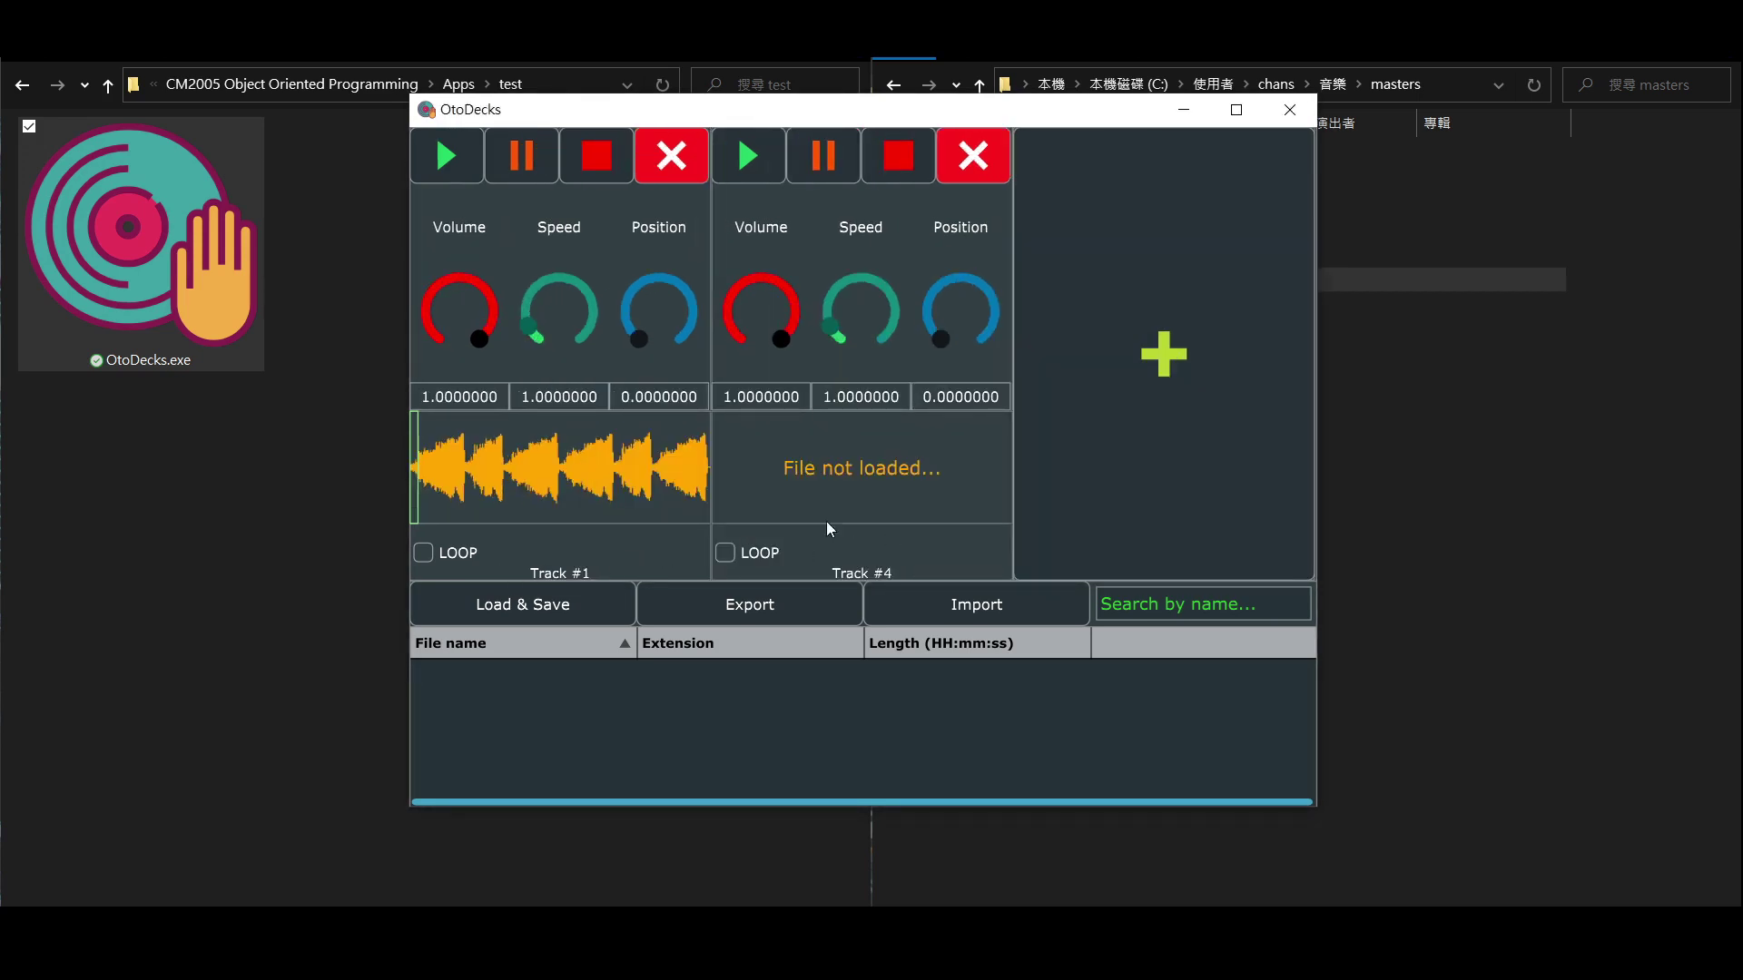
Drag dunkirk.mp3 from the masters folder onto the Track #4 deck
left_click(1512, 447)
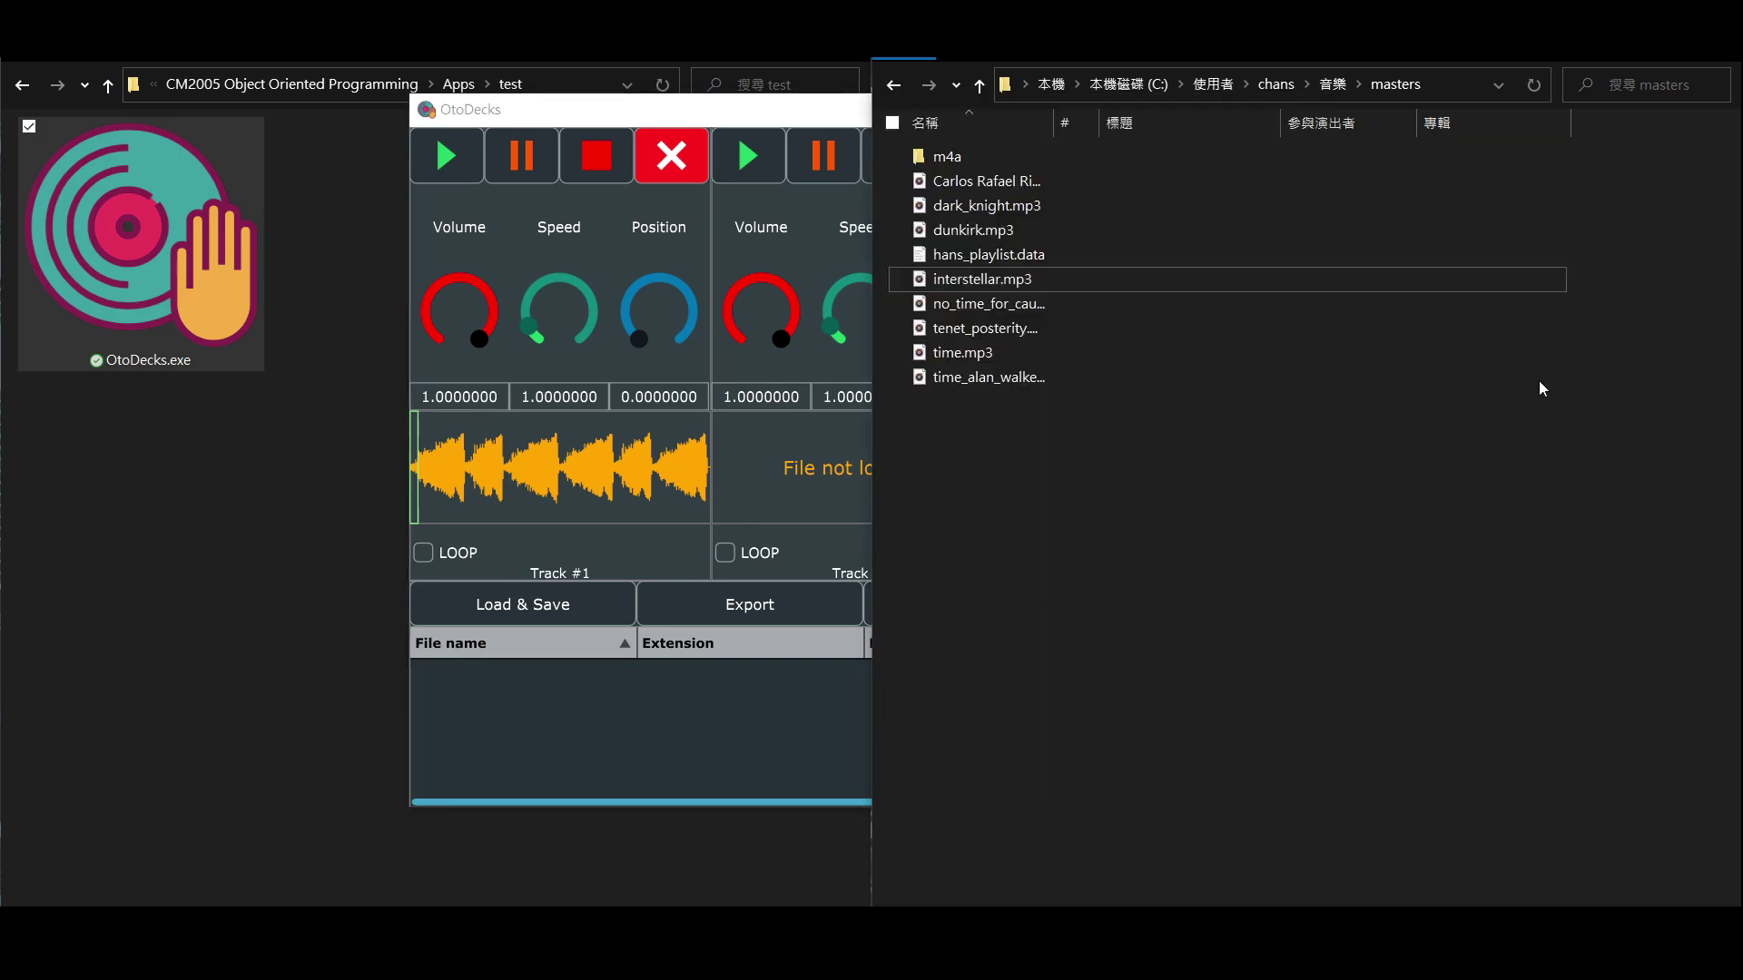
left_click_drag(1185, 229, 789, 467)
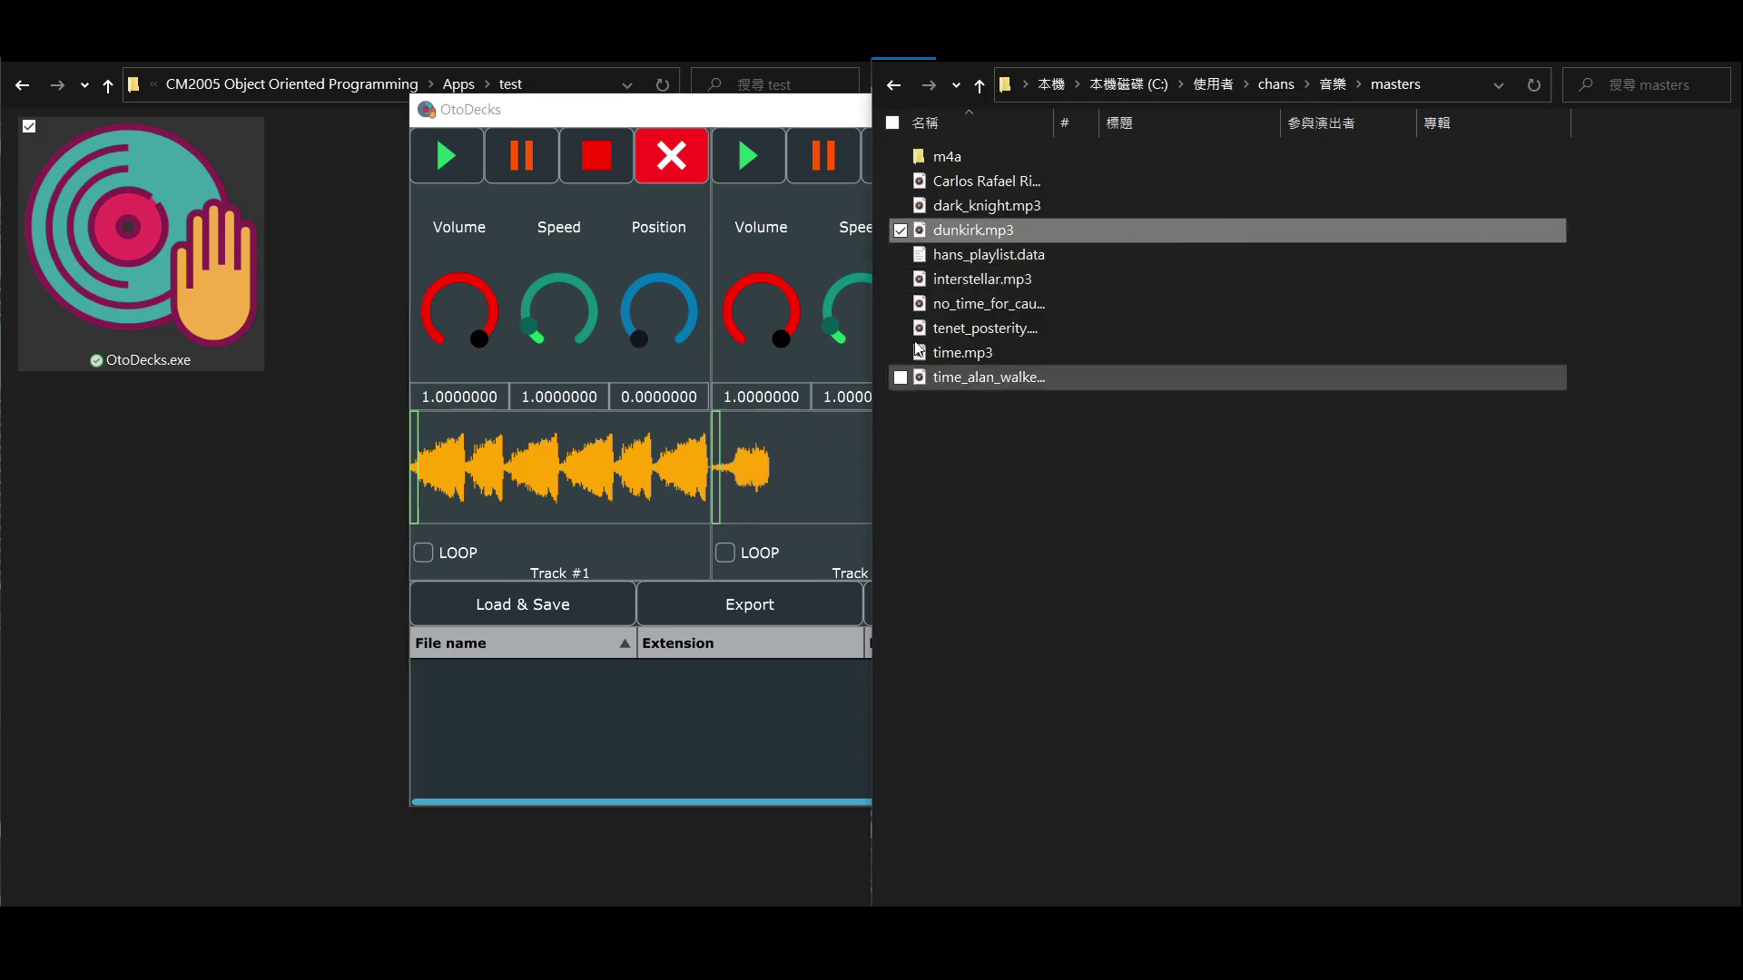
left_click(806, 125)
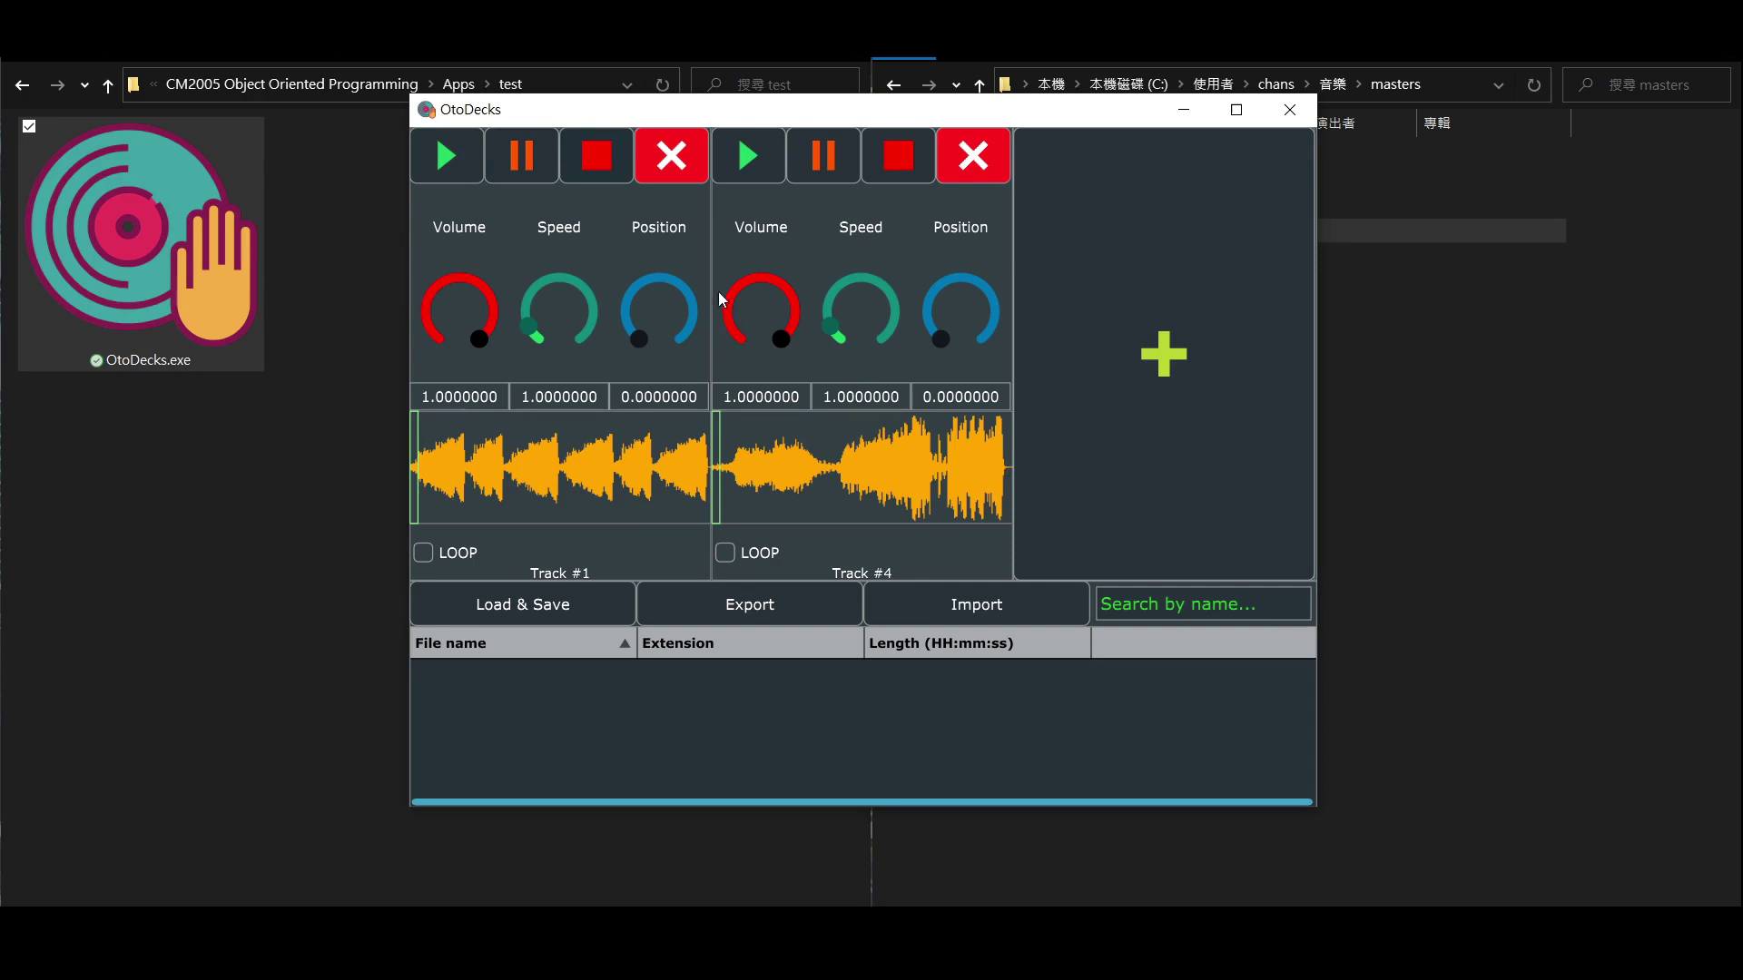
Turn Track #4's knobs to volume 0.25, speed 1.18 and position 0.48
mouse_move(720, 293)
left_mouse_down()
mouse_move(768, 263)
mouse_move(739, 269)
left_mouse_up()
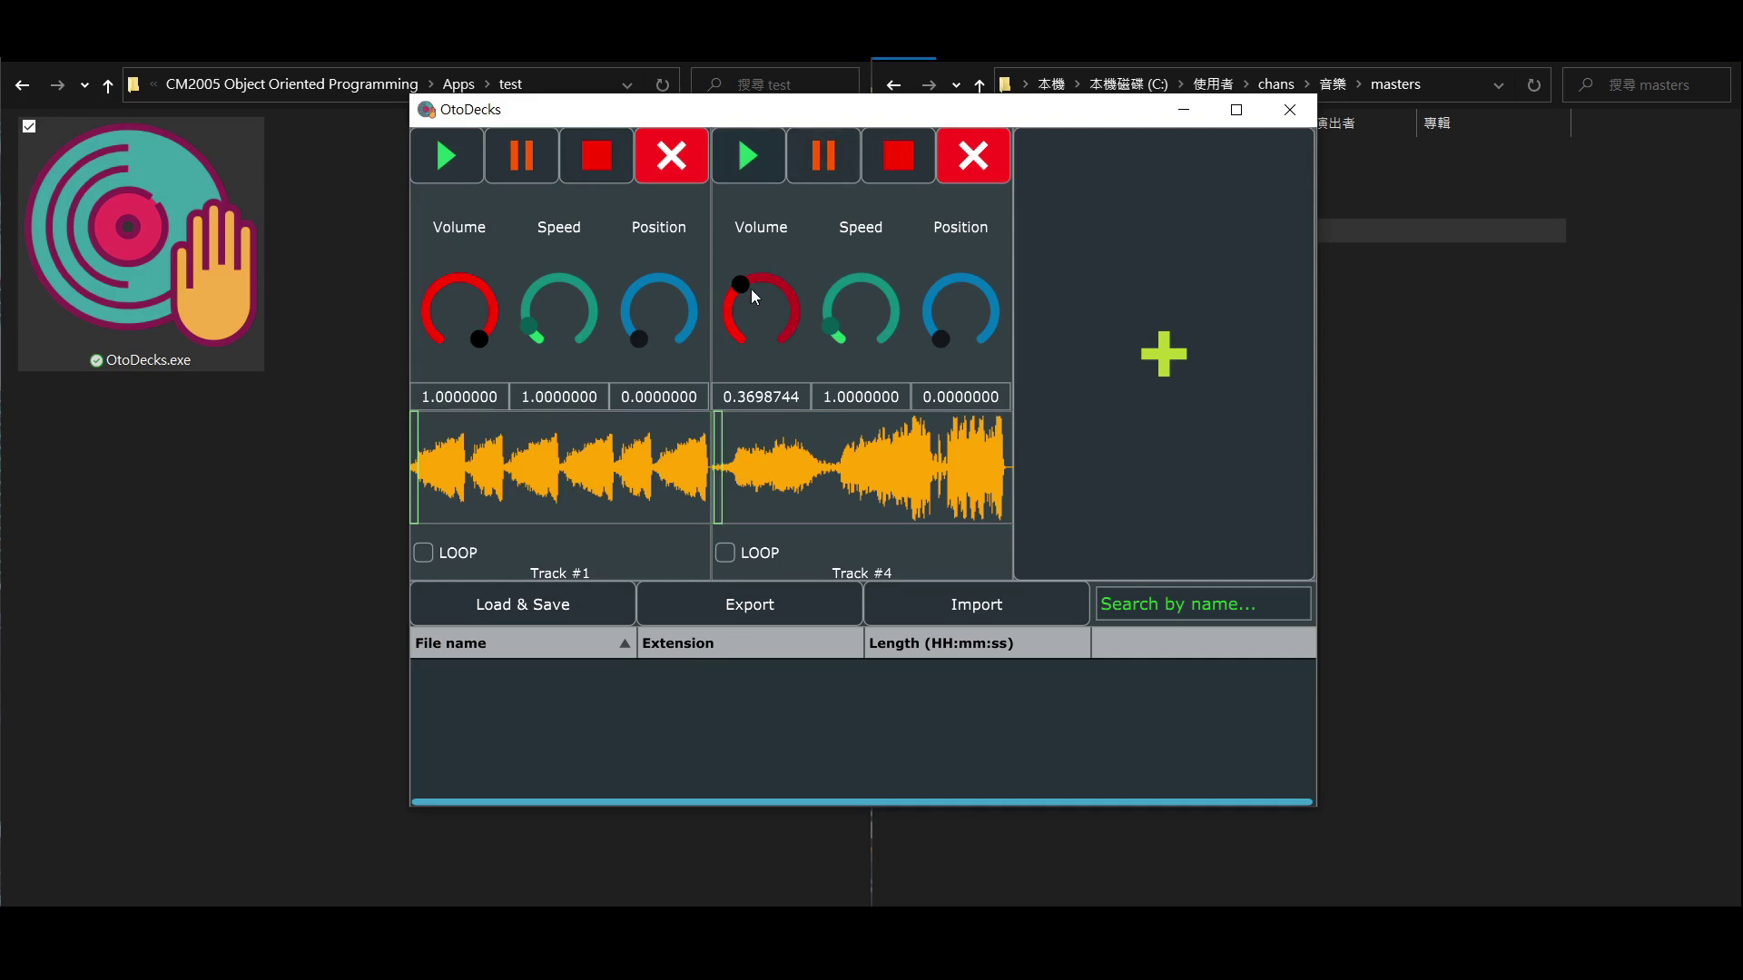
left_click_drag(754, 289, 845, 336)
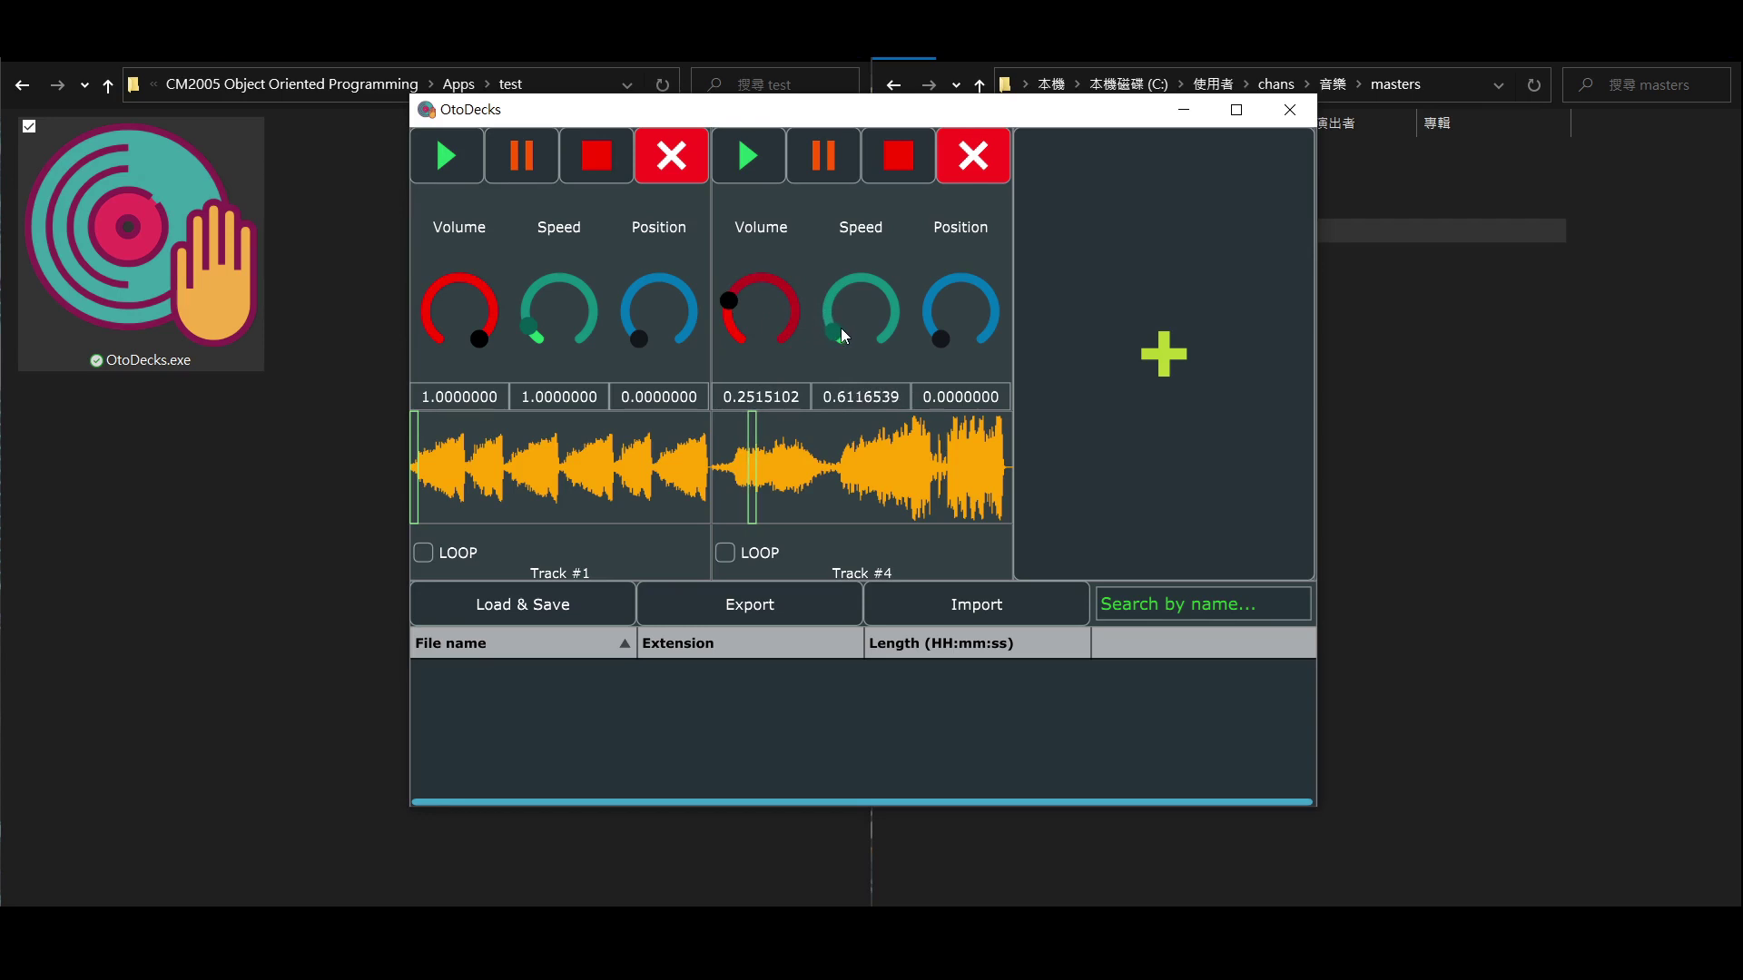
mouse_move(844, 337)
left_mouse_down()
mouse_move(836, 303)
mouse_move(841, 352)
mouse_move(935, 343)
mouse_move(908, 363)
mouse_move(894, 299)
mouse_move(857, 283)
mouse_move(835, 332)
left_mouse_up()
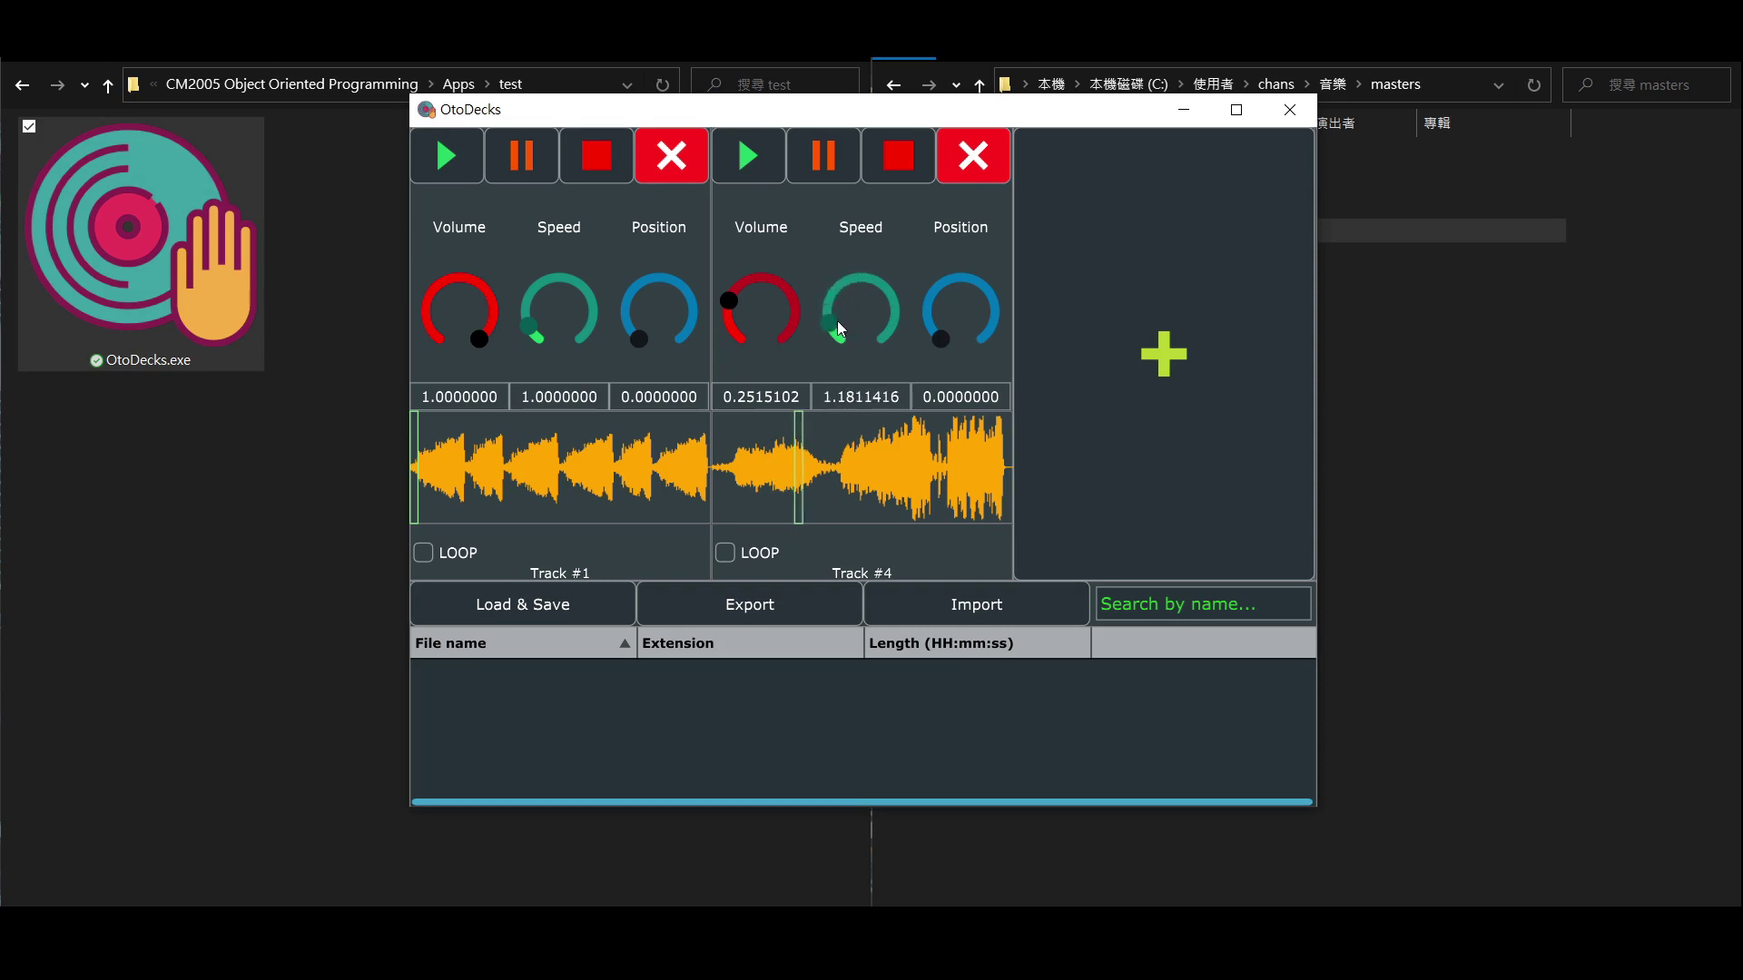
left_click_drag(939, 347, 962, 291)
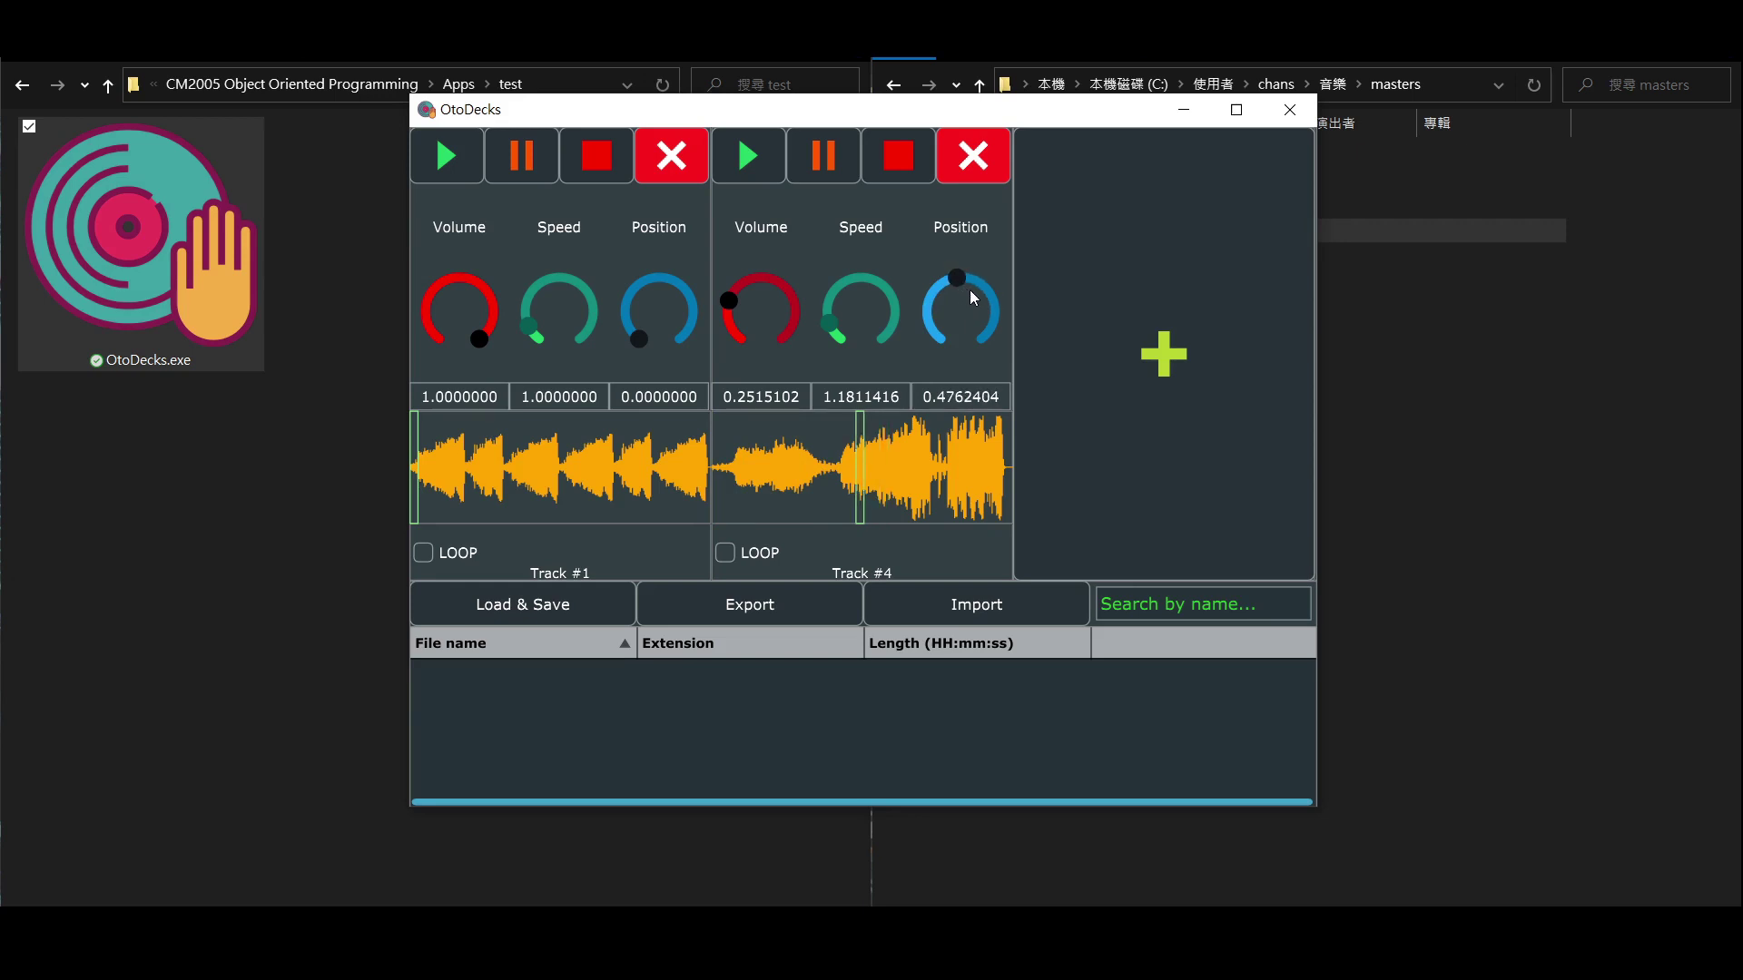
Raise Track #1's volume to 0.68 and stop Track #4, returning it to position 0
left_click(829, 177)
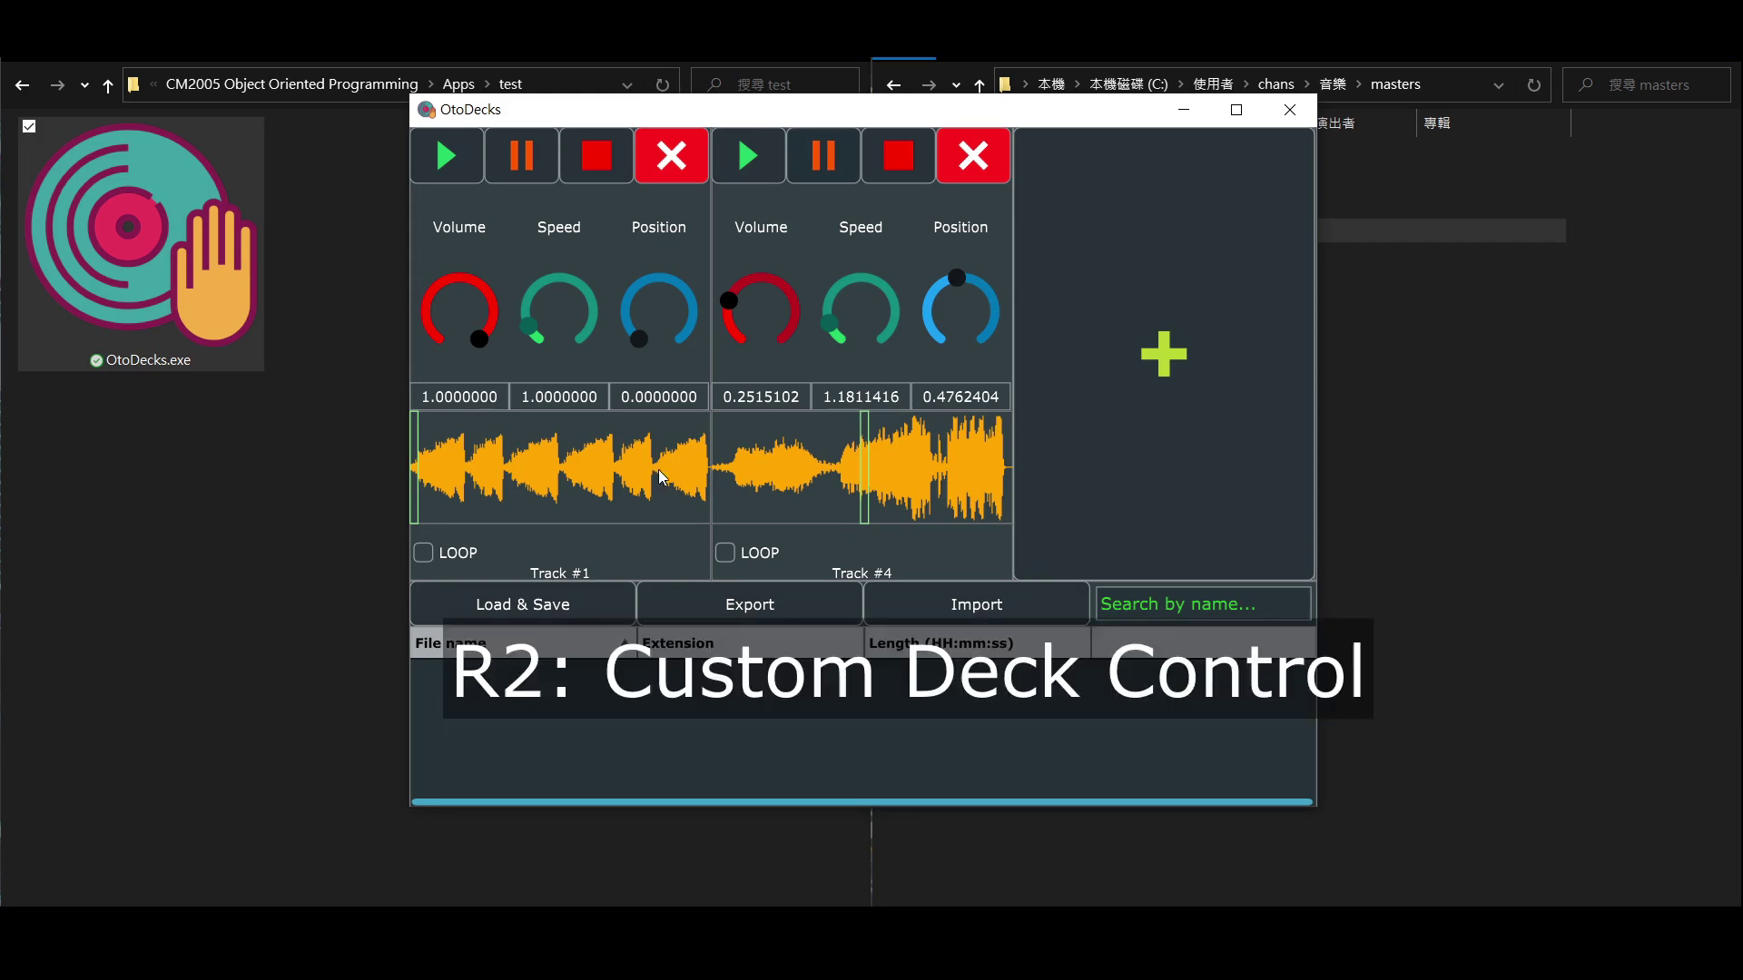
left_click_drag(470, 332, 488, 299)
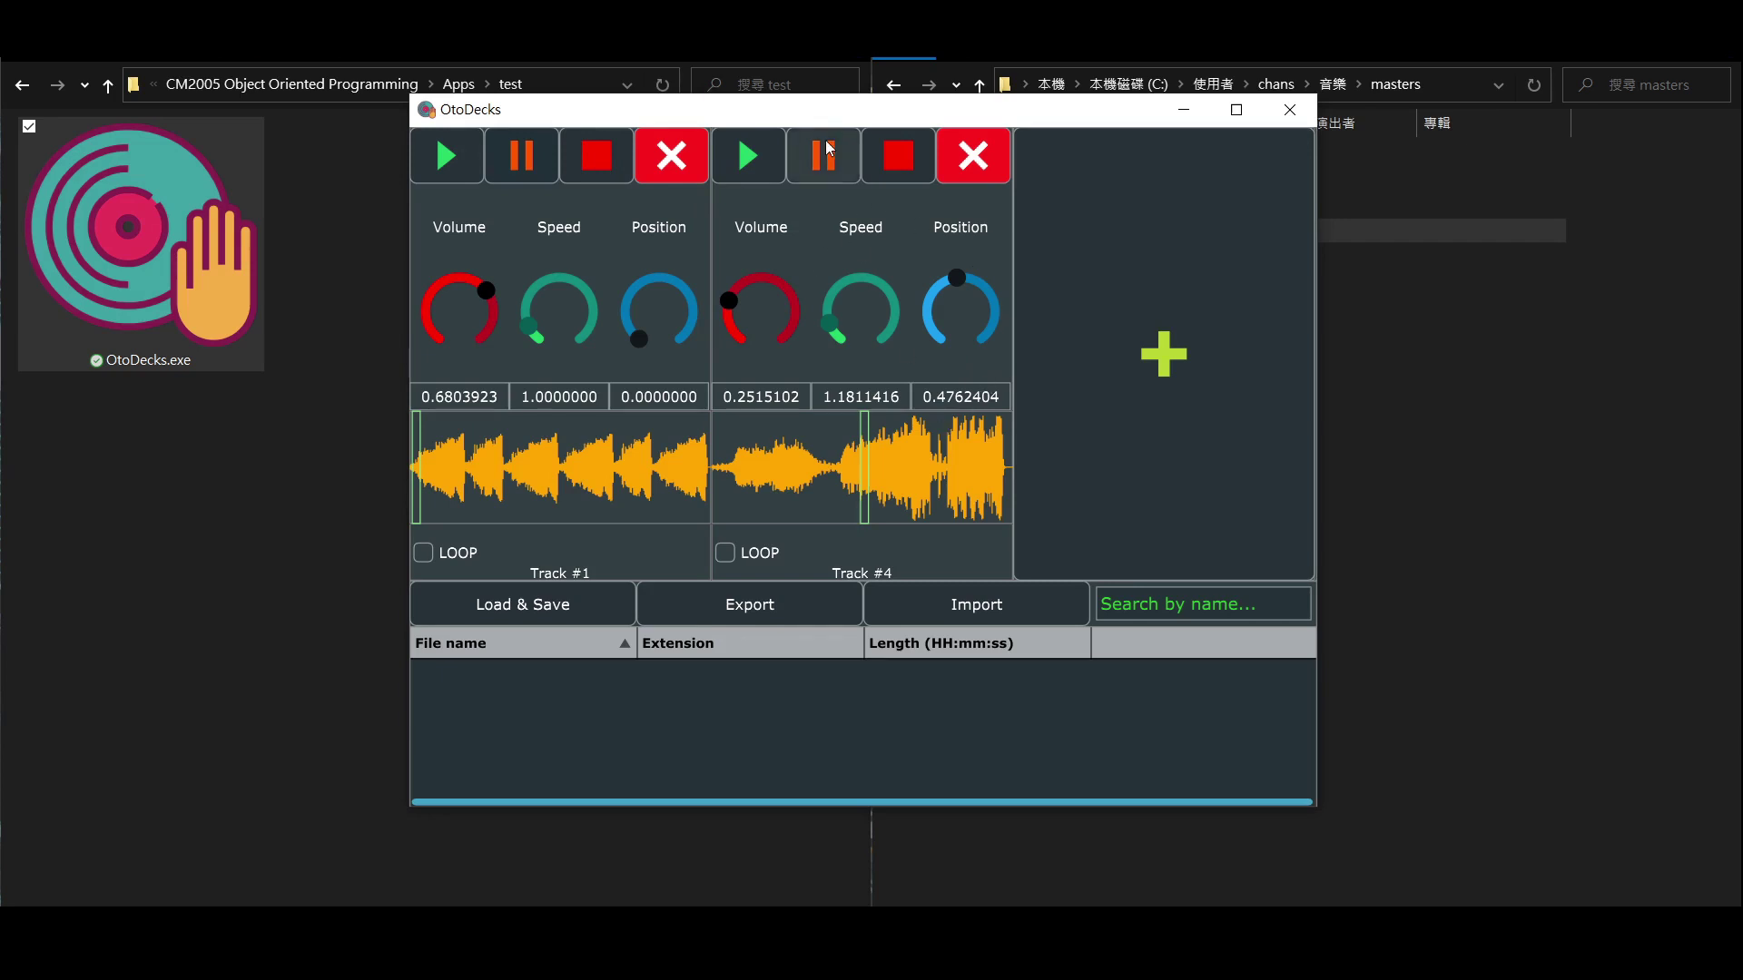
left_click(783, 164)
left_click(880, 164)
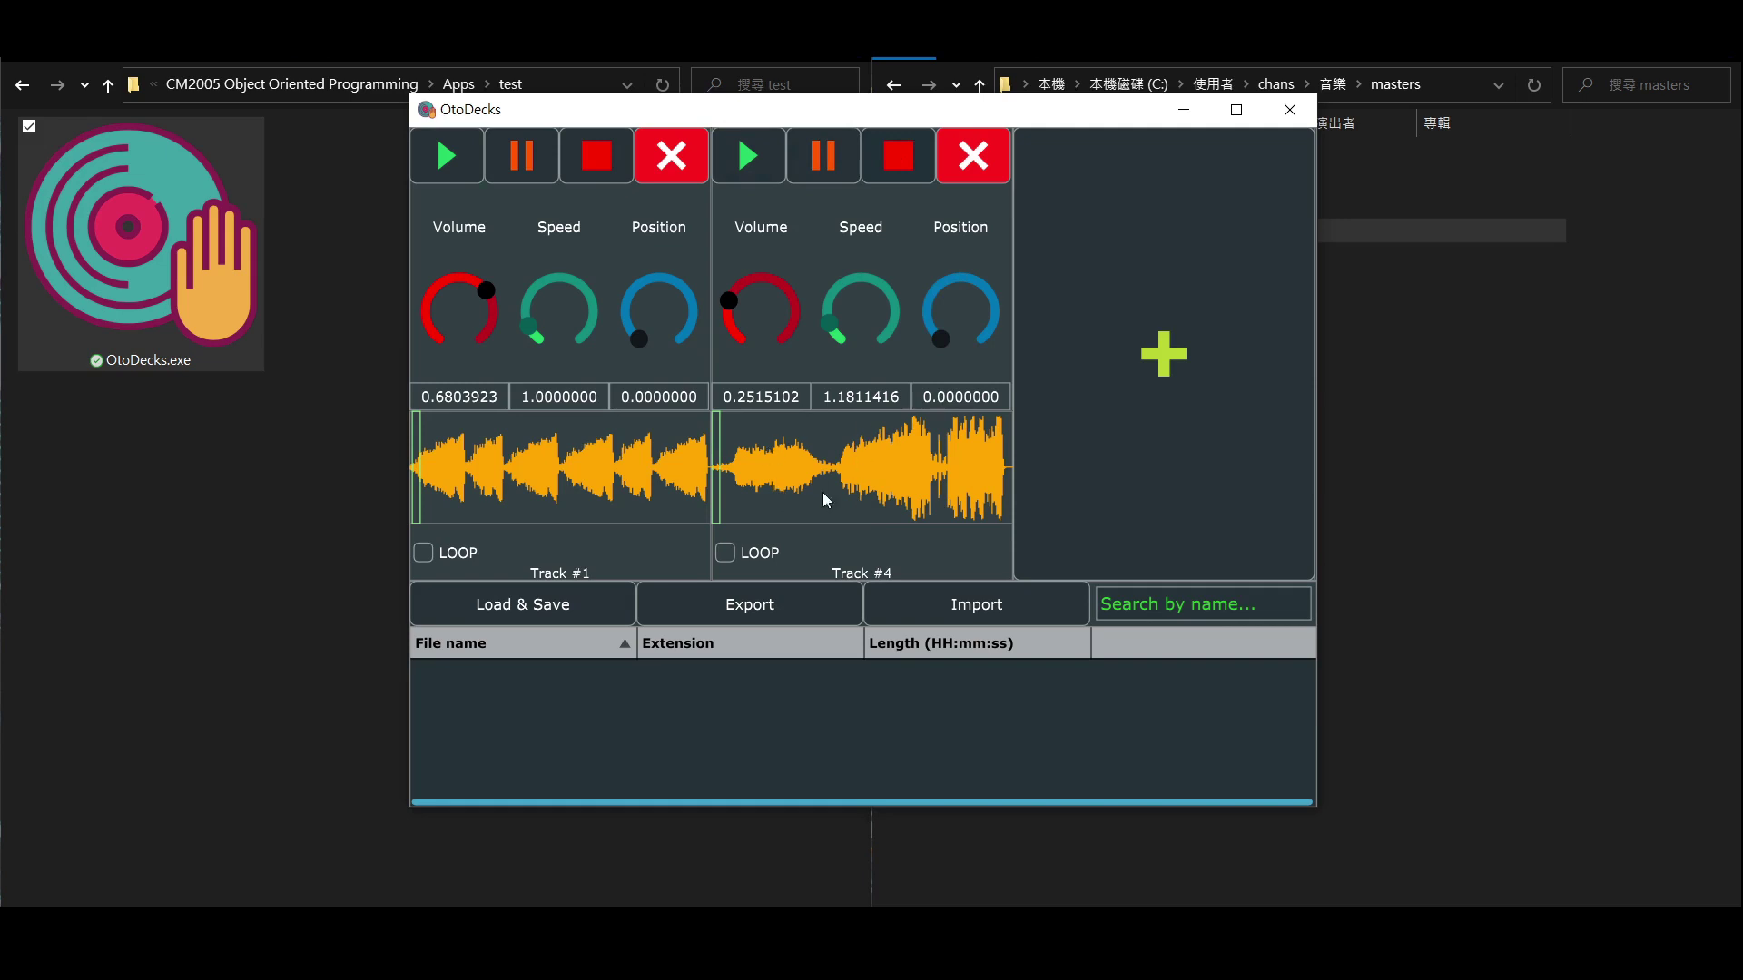
Enable looping on both decks and move Track #1's position to about 0.95
left_click(758, 555)
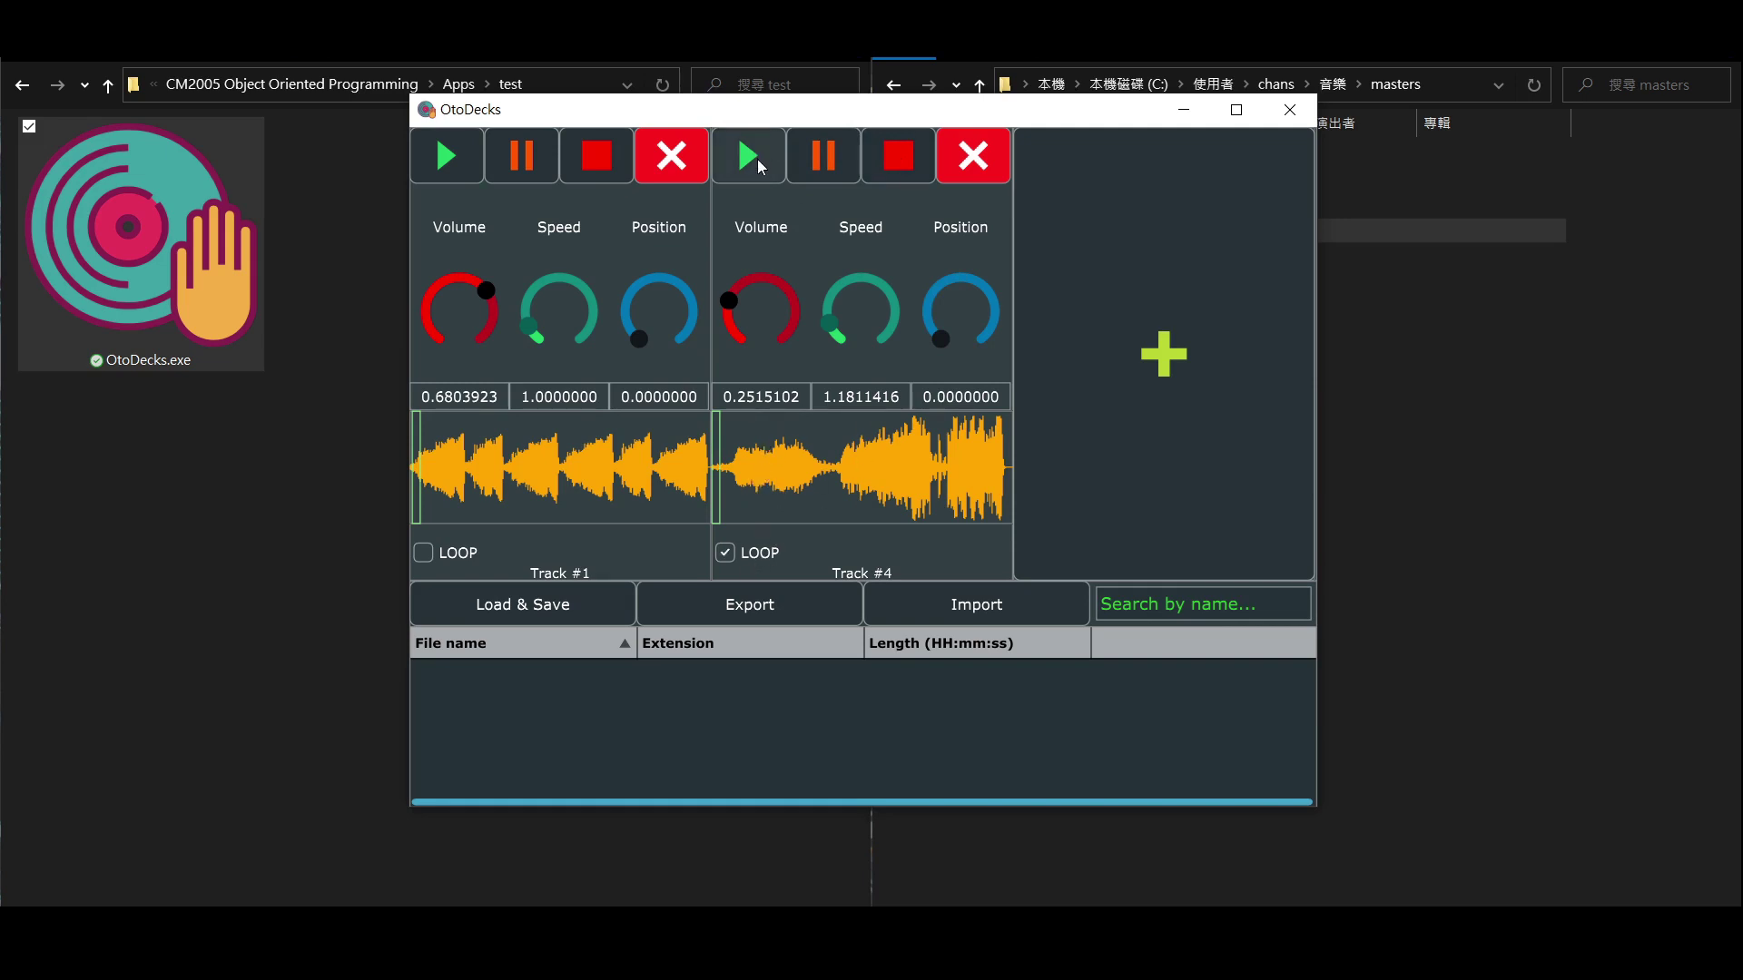
left_click(459, 553)
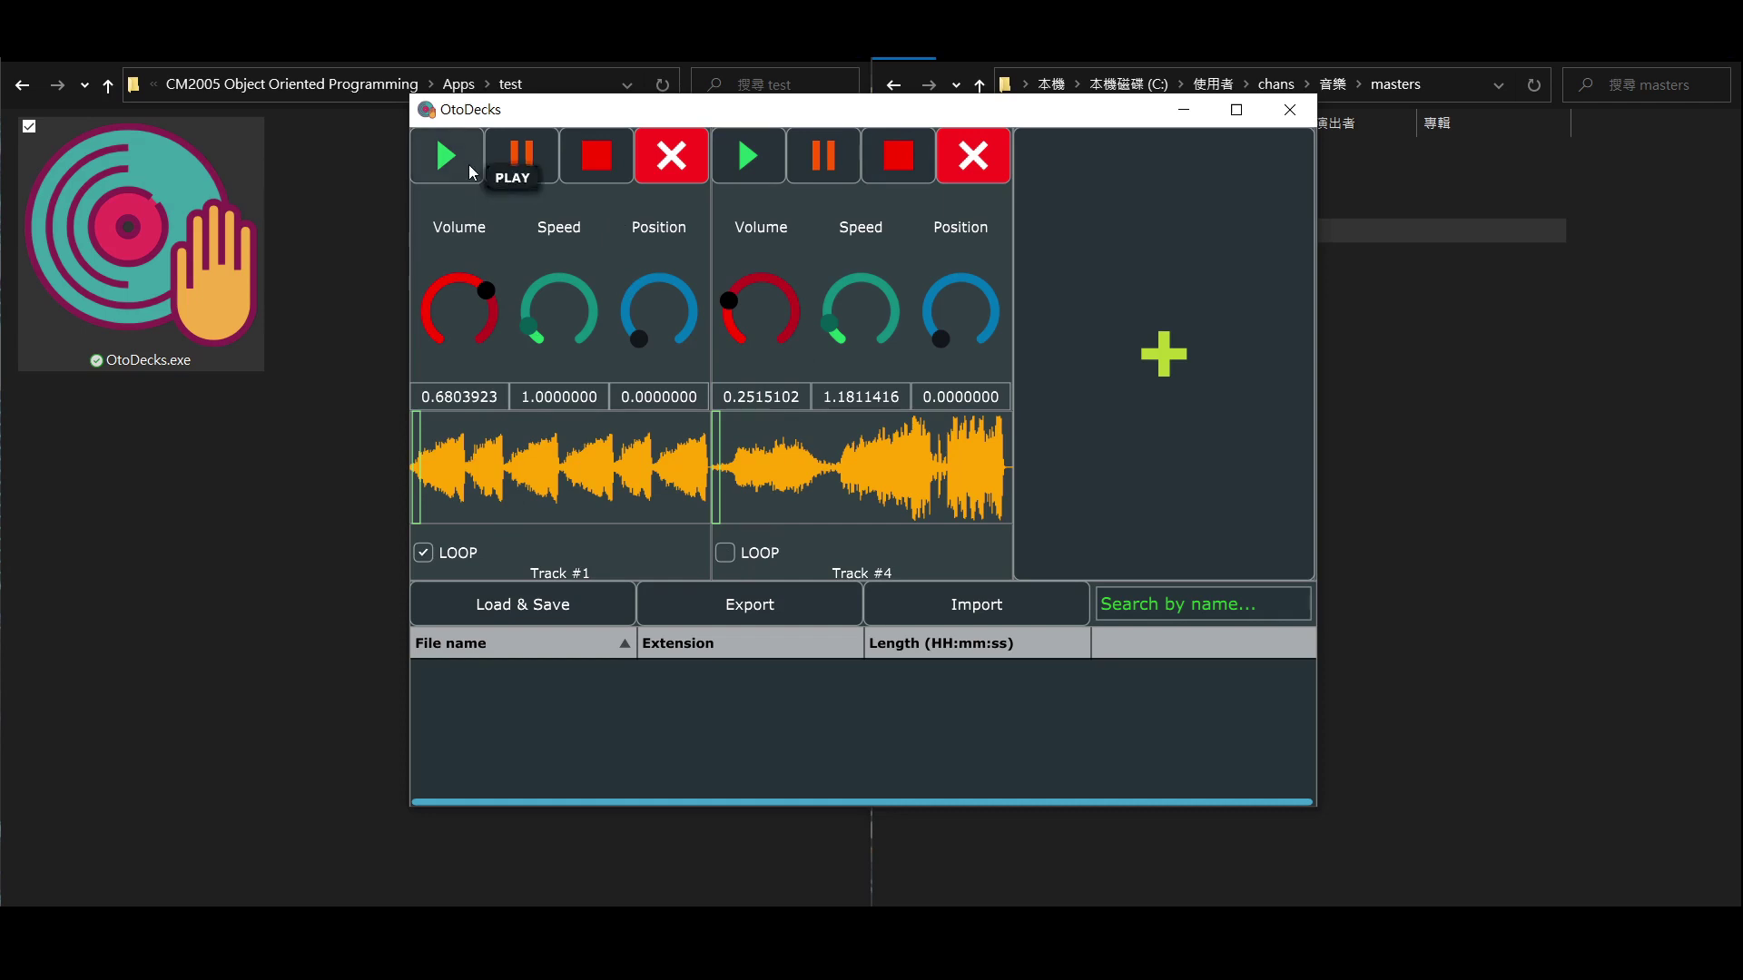
left_click_drag(647, 340, 686, 337)
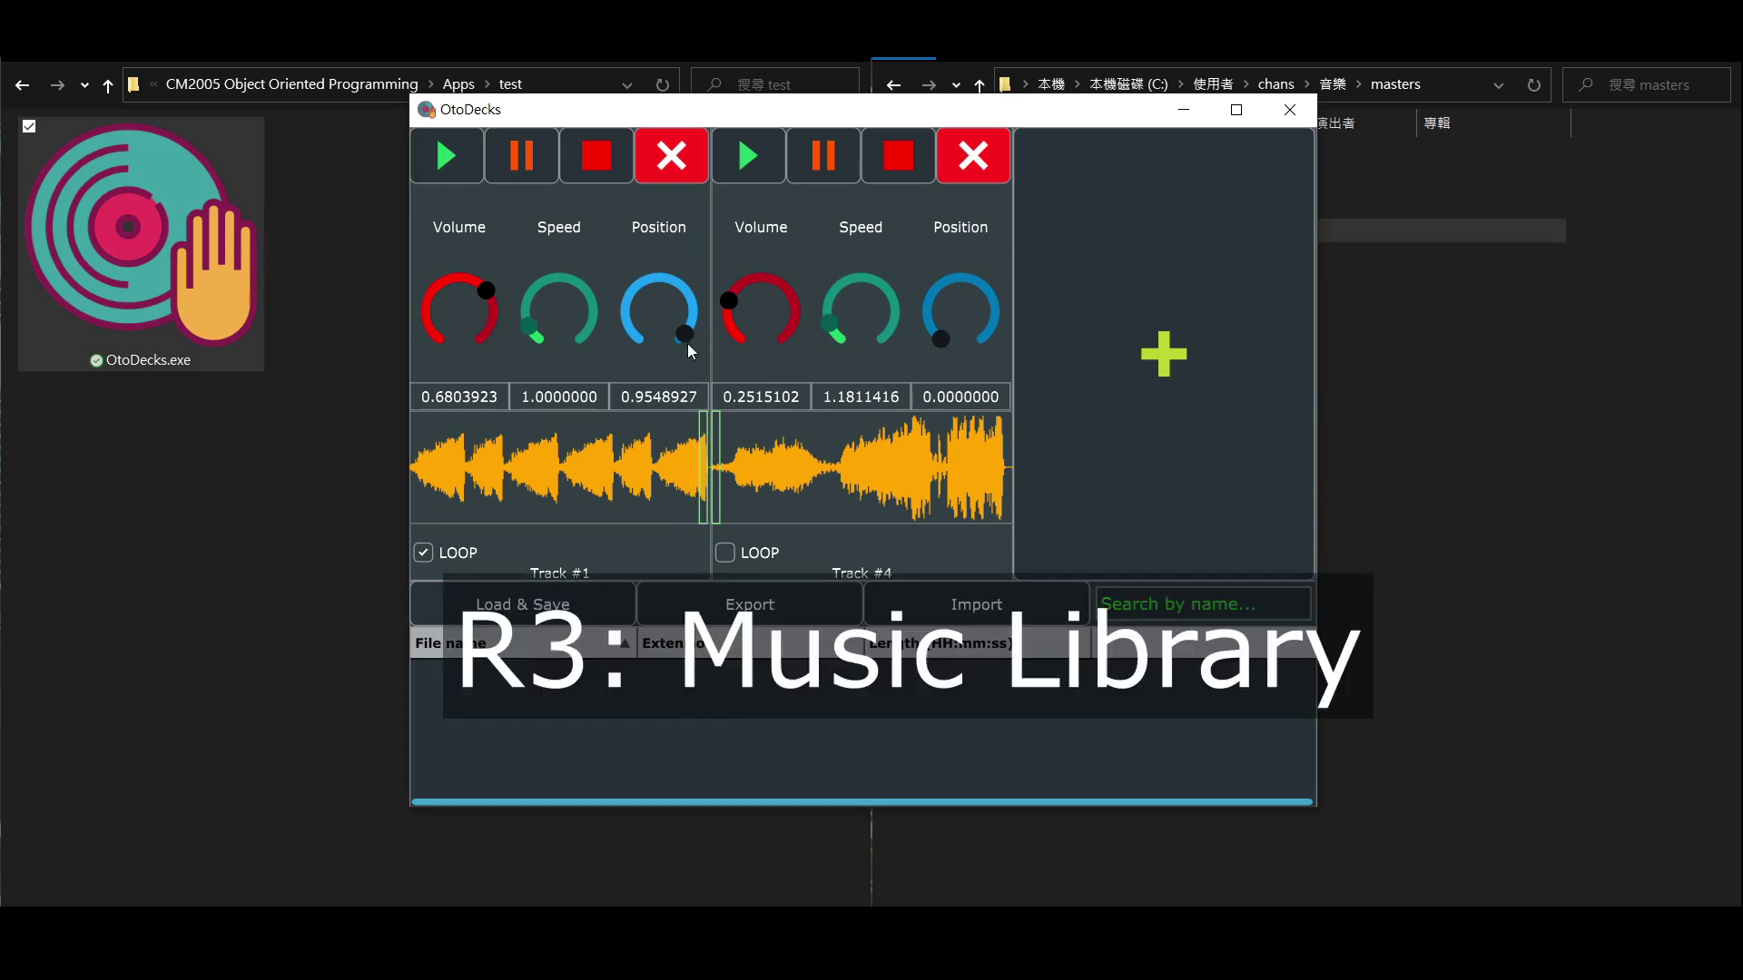
Add the folder's mp3 files to the library, dismissing the load-failed and playlist-saved messages
left_click_drag(688, 342, 688, 341)
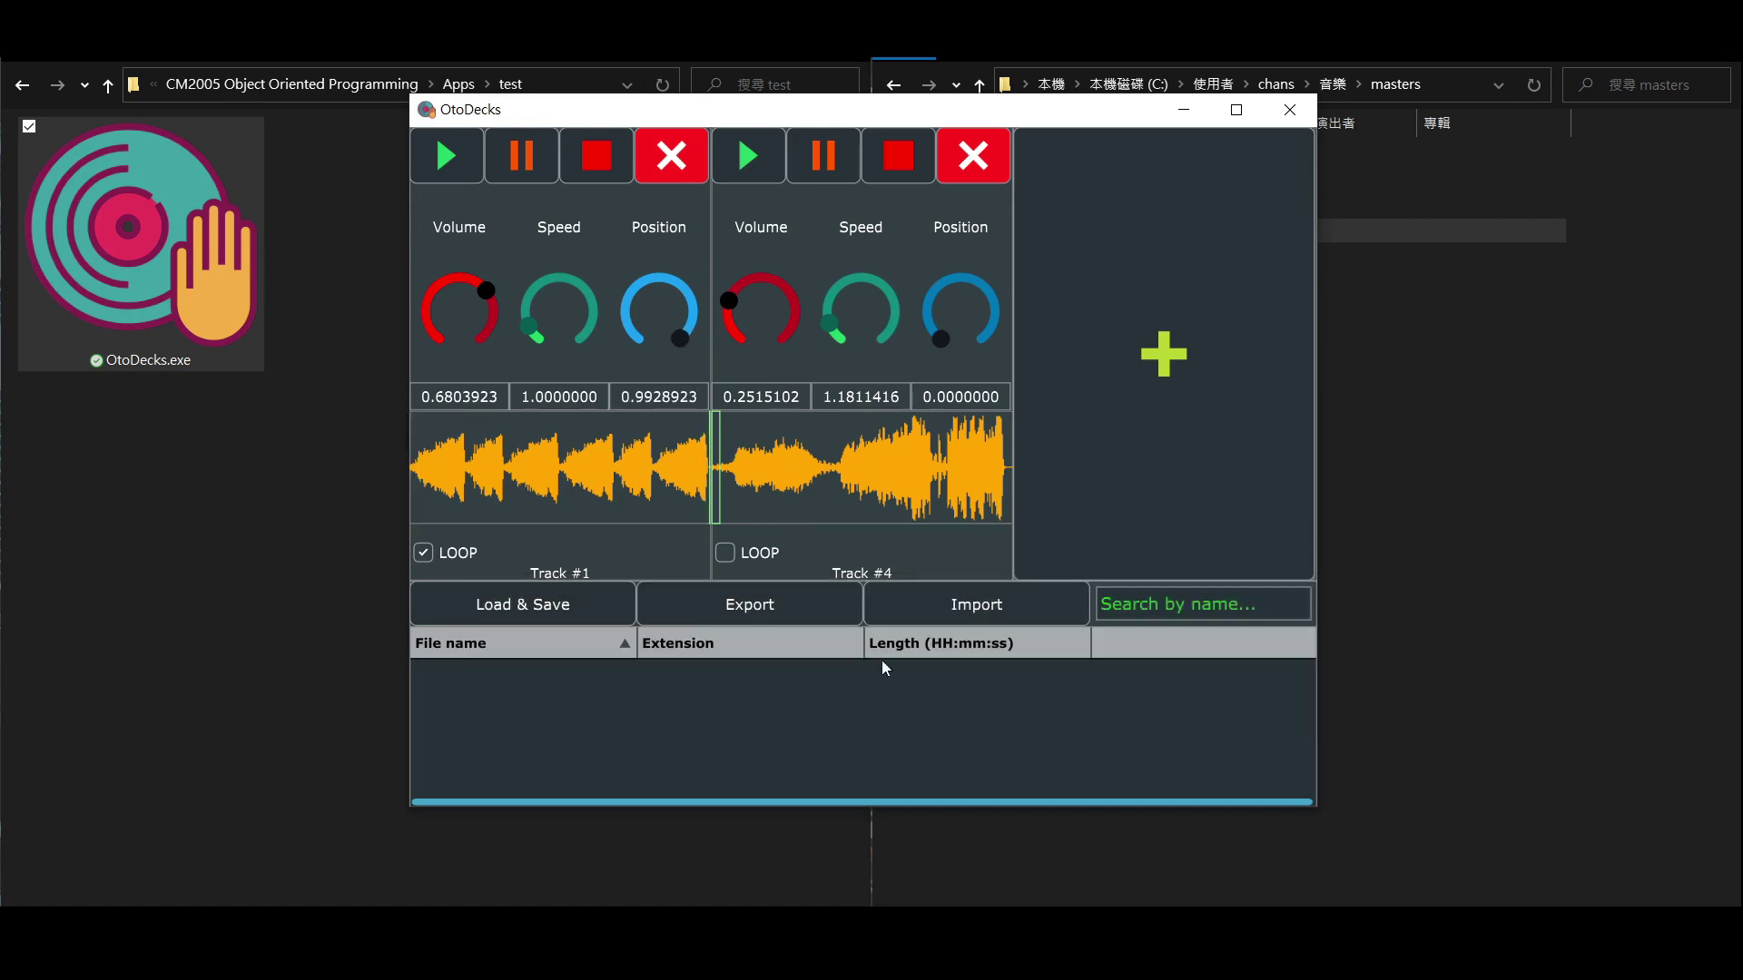
left_click(544, 612)
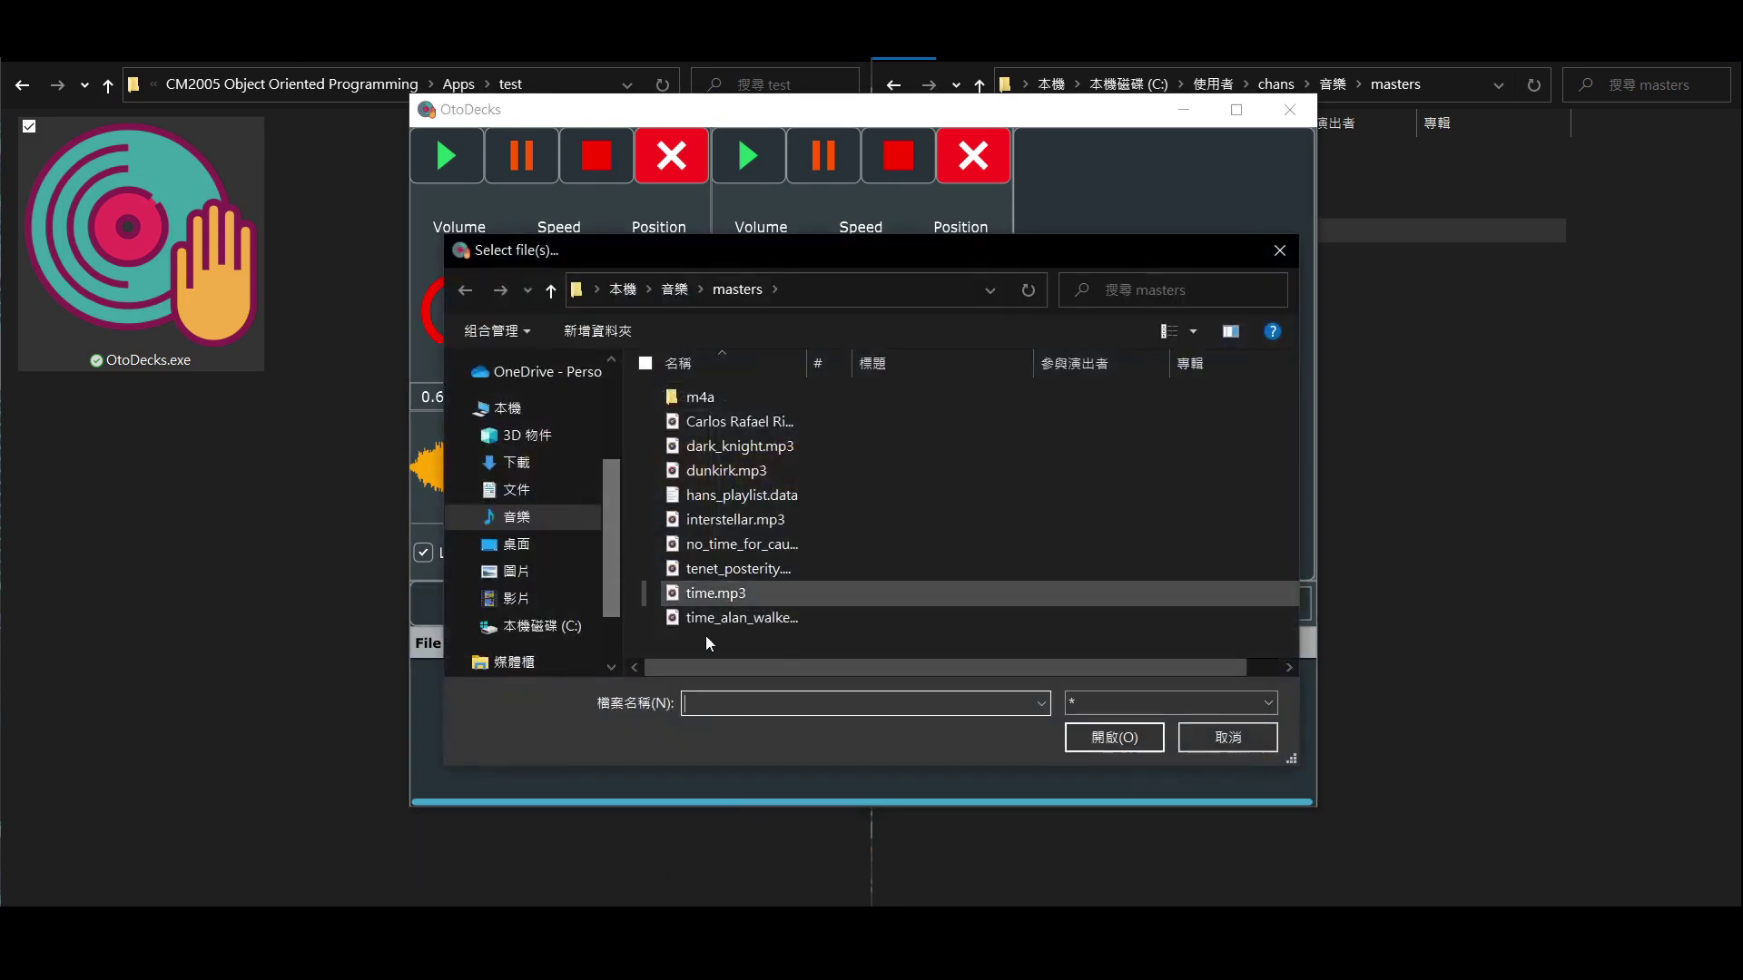
left_click(817, 422)
left_click(792, 617, "shift")
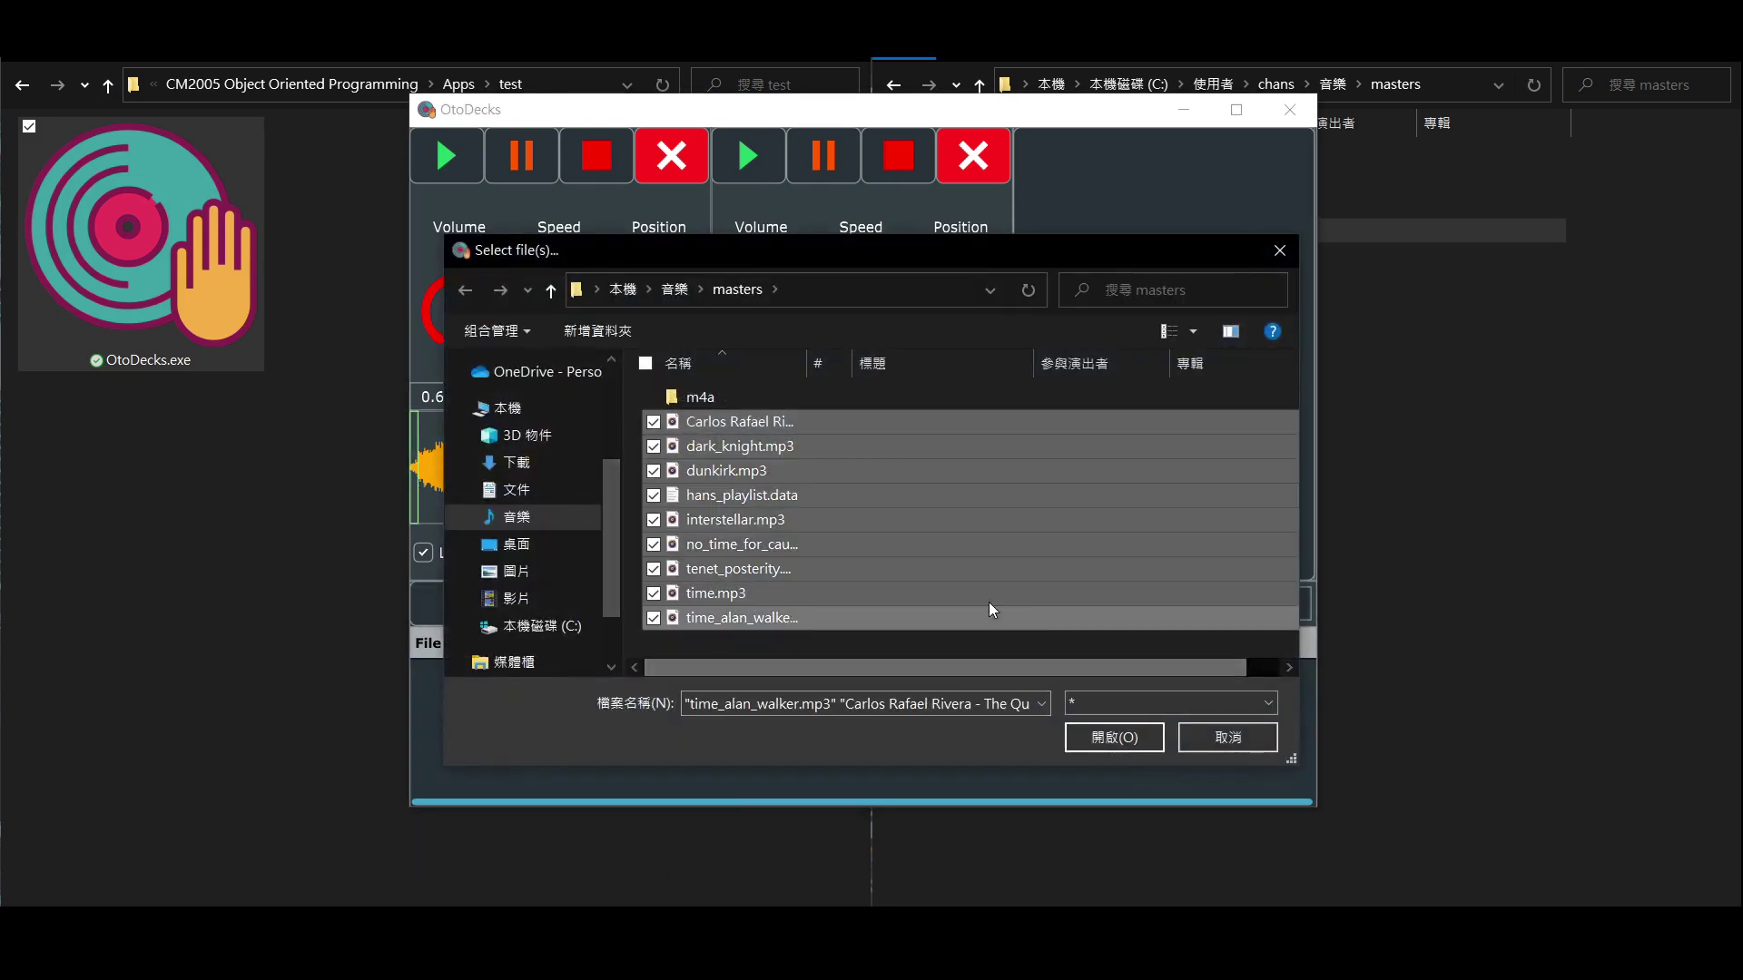
left_click(1114, 737)
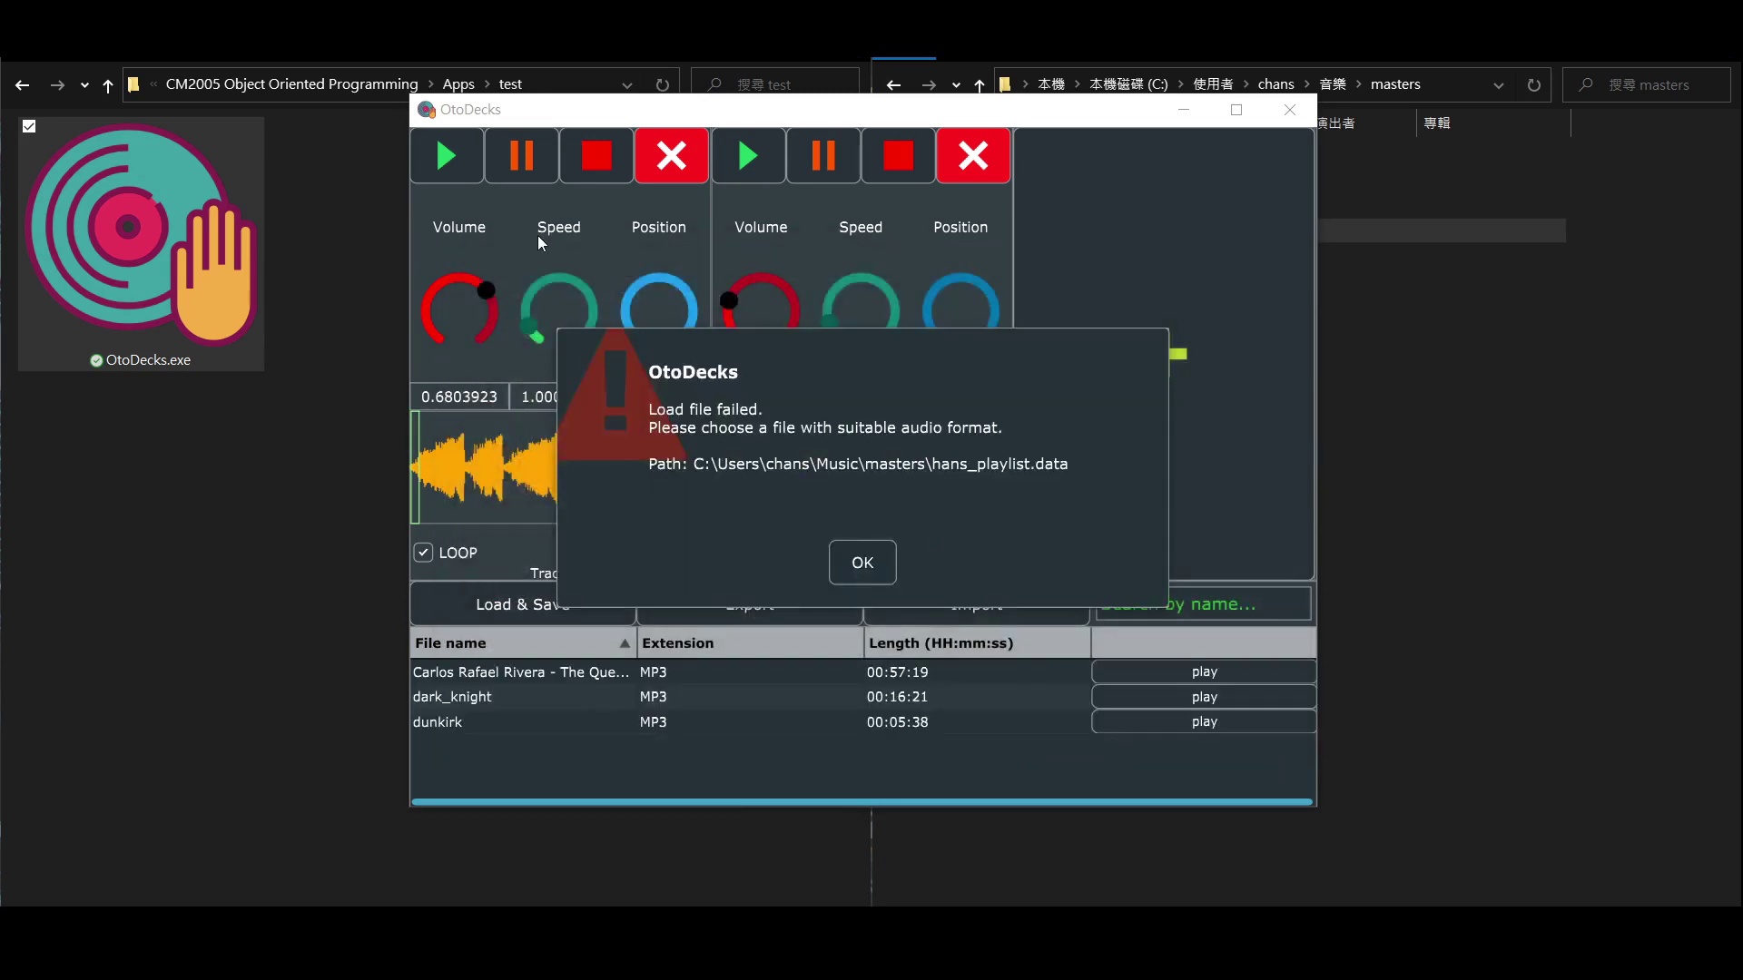
left_click(871, 579)
left_click(857, 546)
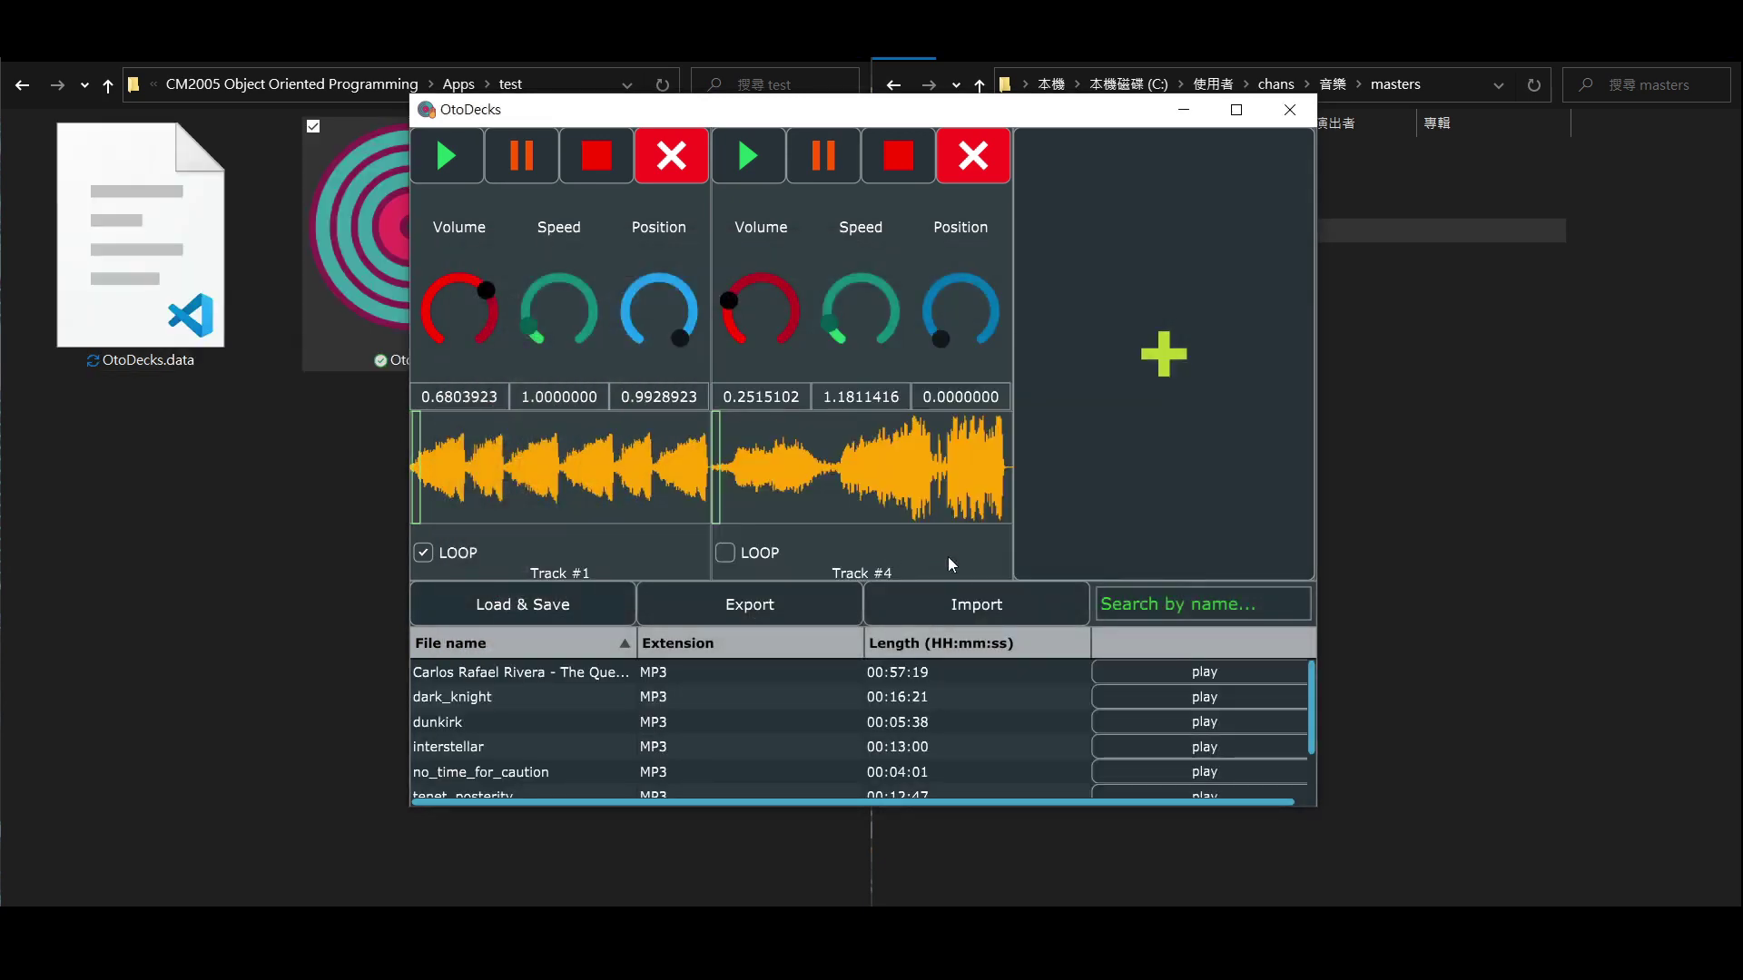
Reset Track #1 to position 0 and select the last track in the library
left_click(581, 159)
scroll(684, 739, "down", 2)
scroll(690, 747, "up", 2)
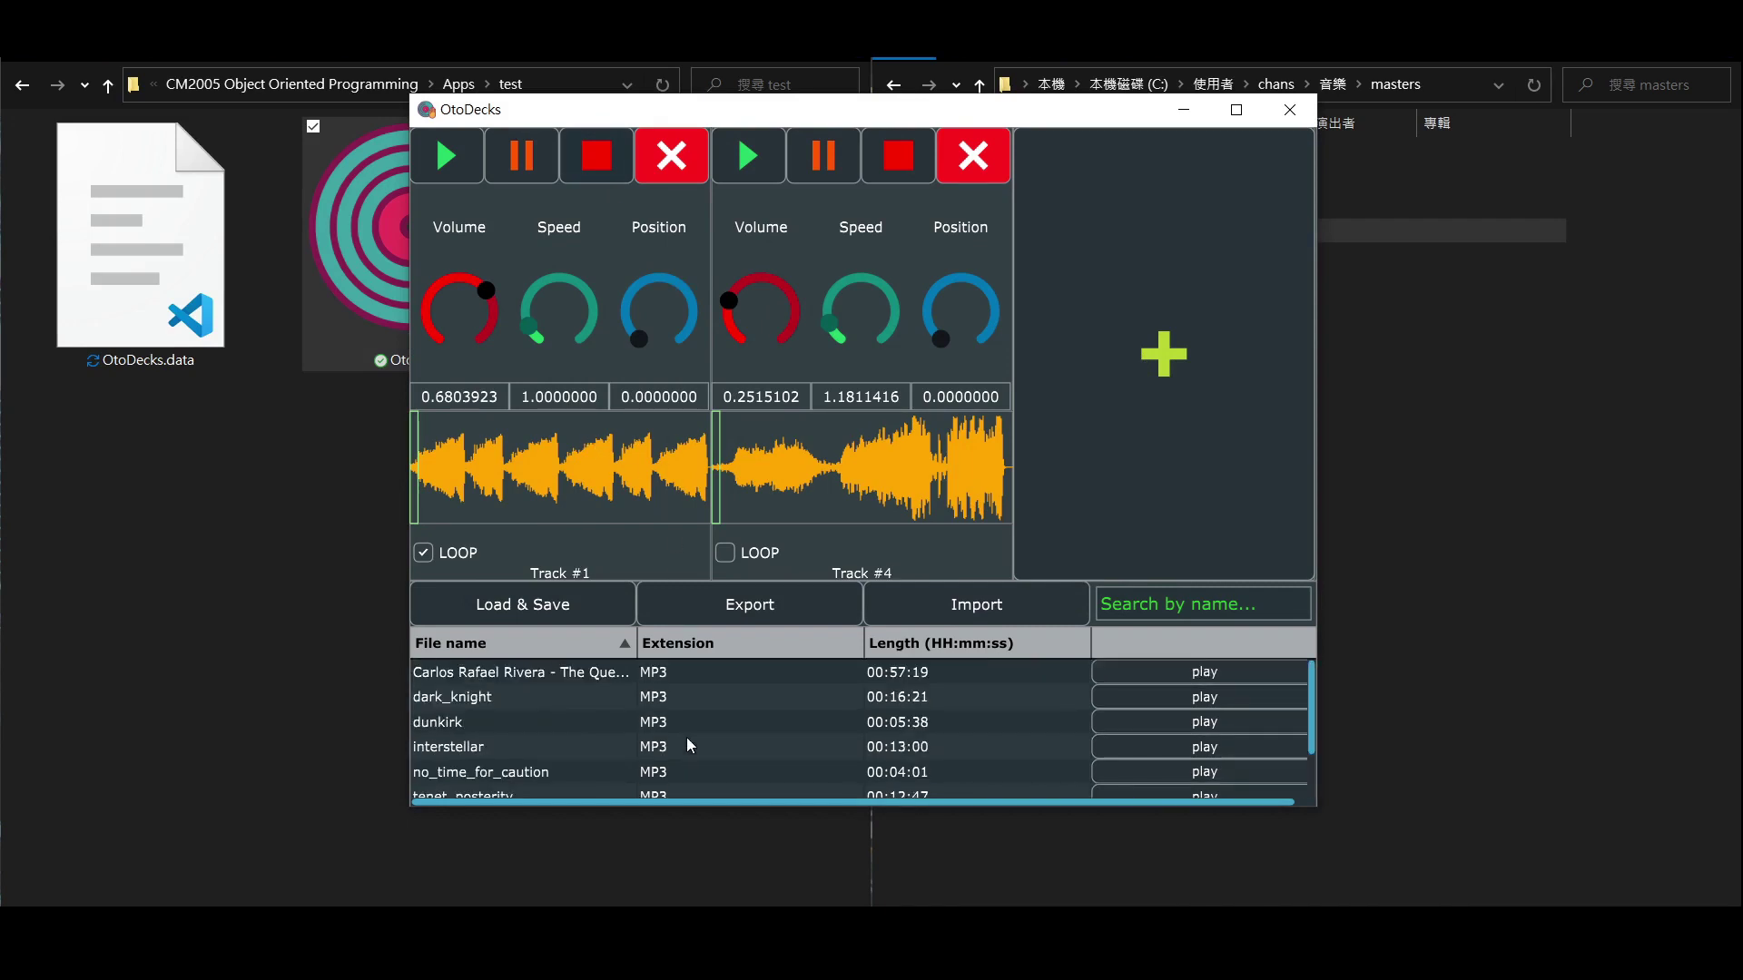
scroll(689, 746, "down", 2)
left_click(575, 782)
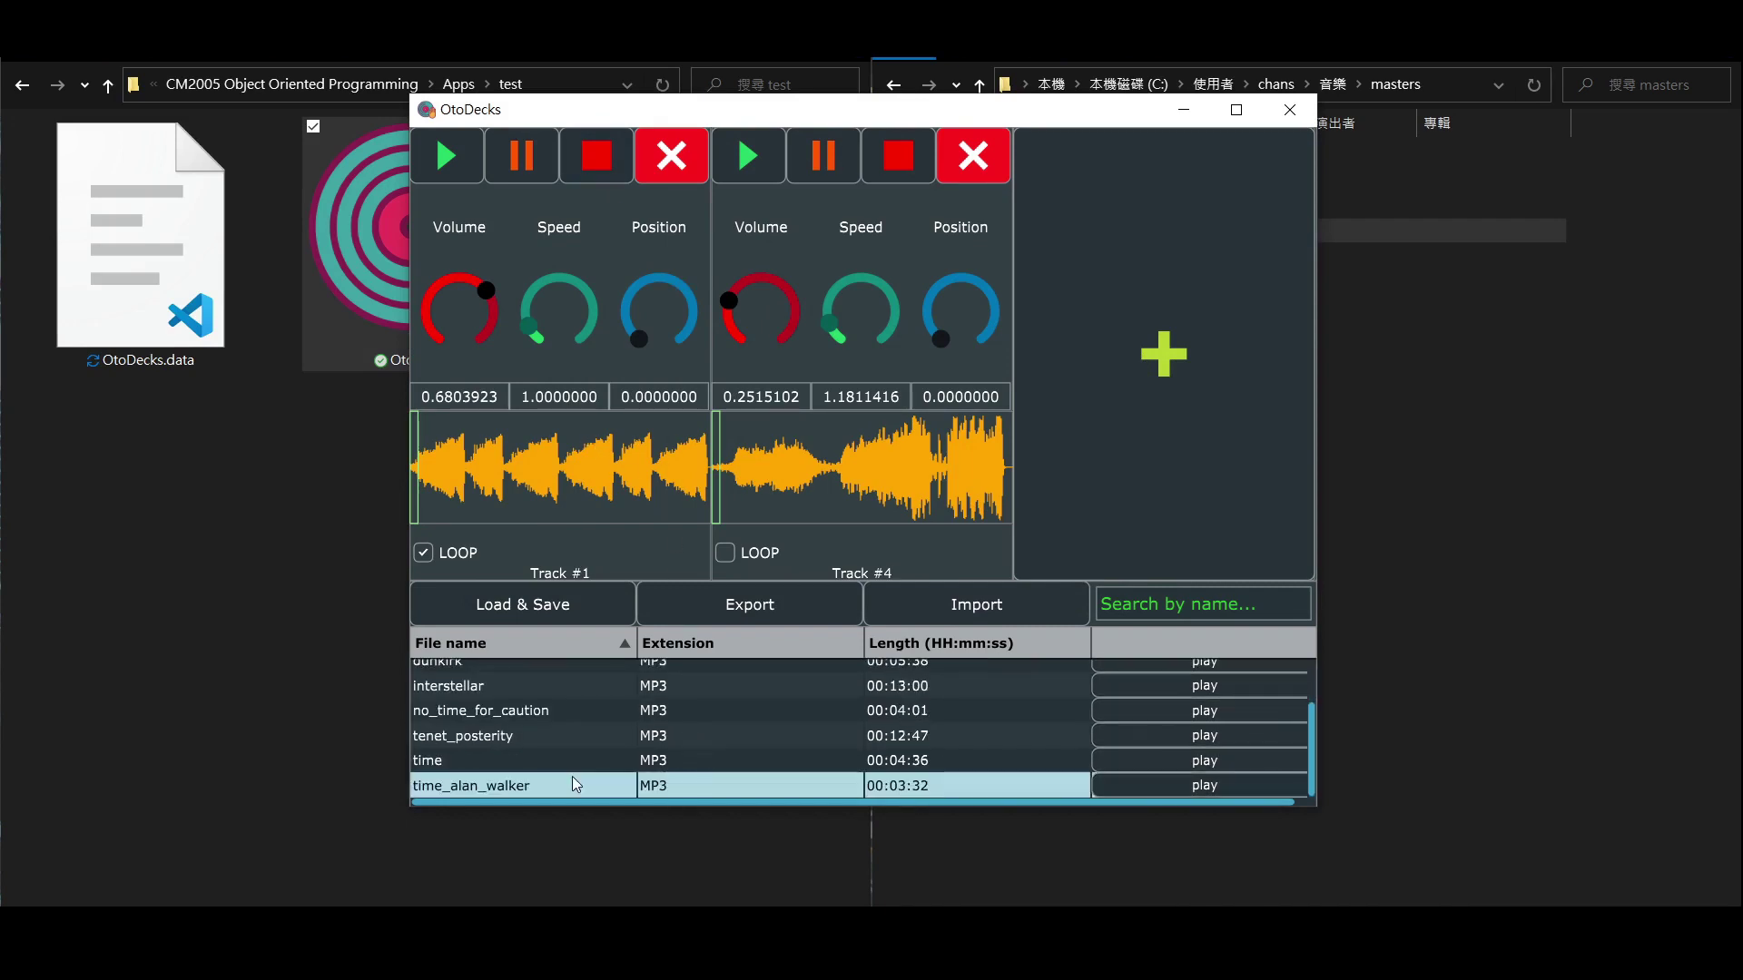
scroll(581, 767, "up", 2)
Open OtoDecks.data from the test folder to check the eight saved track paths, then close it
left_click(171, 311)
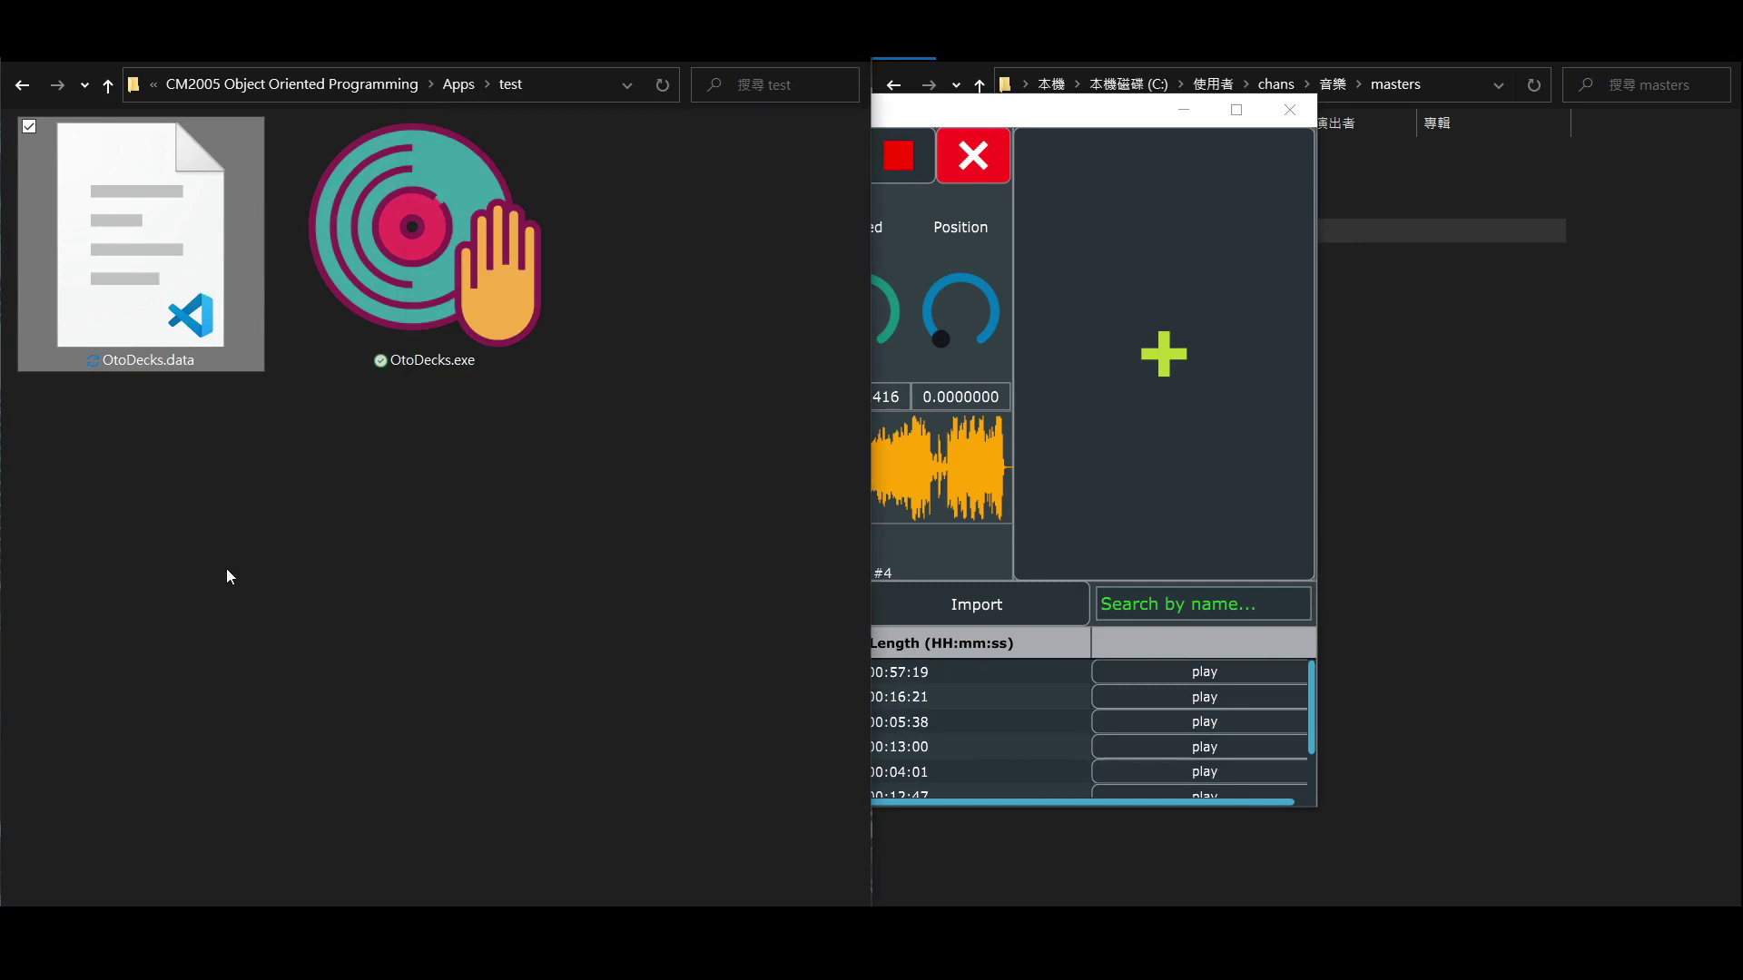
double_click(209, 323)
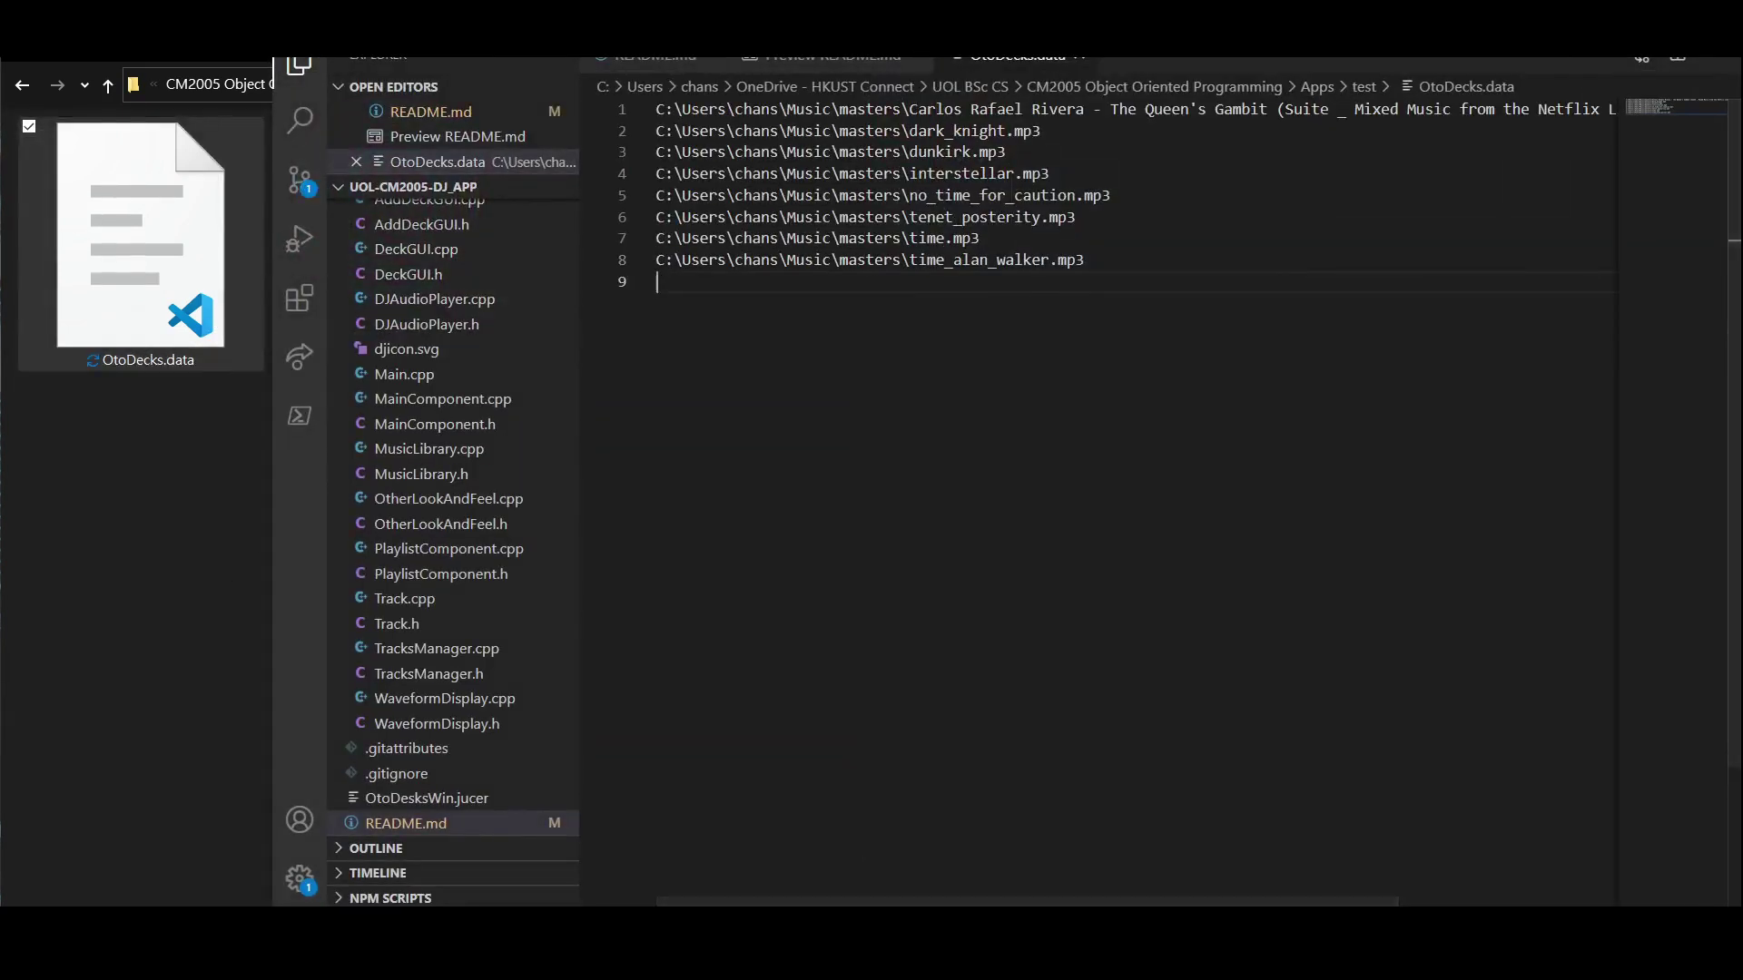
key("alt+F4")
Delete the dark_knight track from the library and confirm the deletion
left_click(1163, 464)
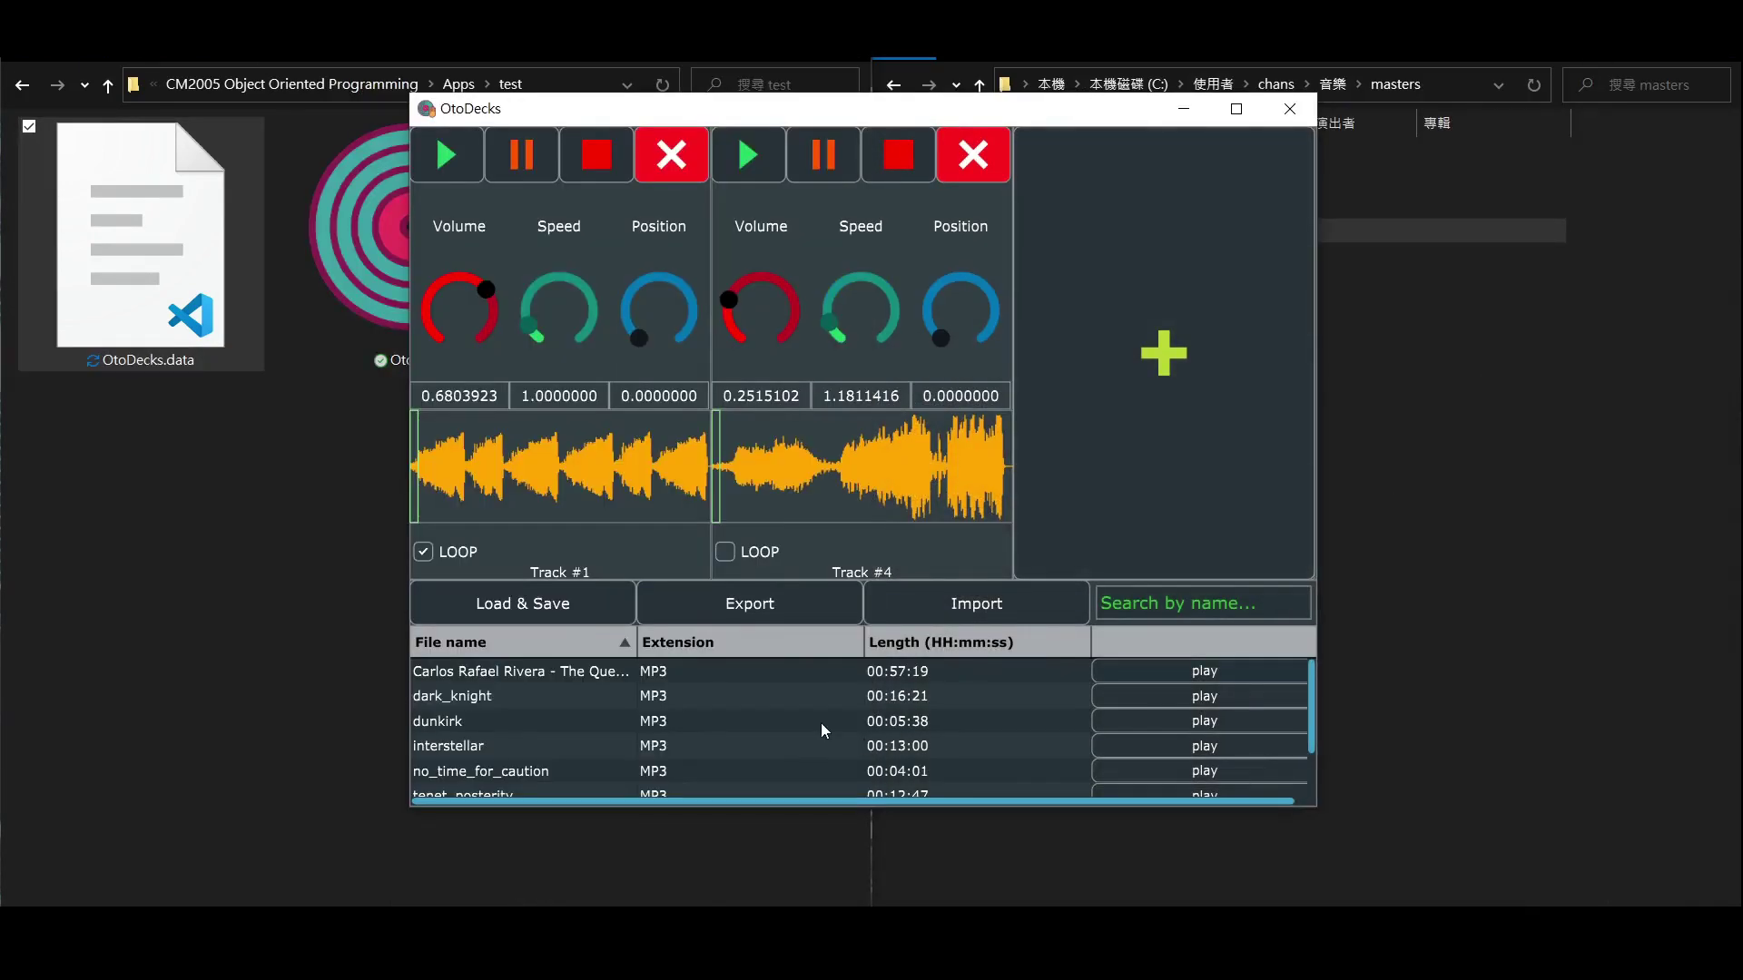
left_click(809, 695)
key("Delete")
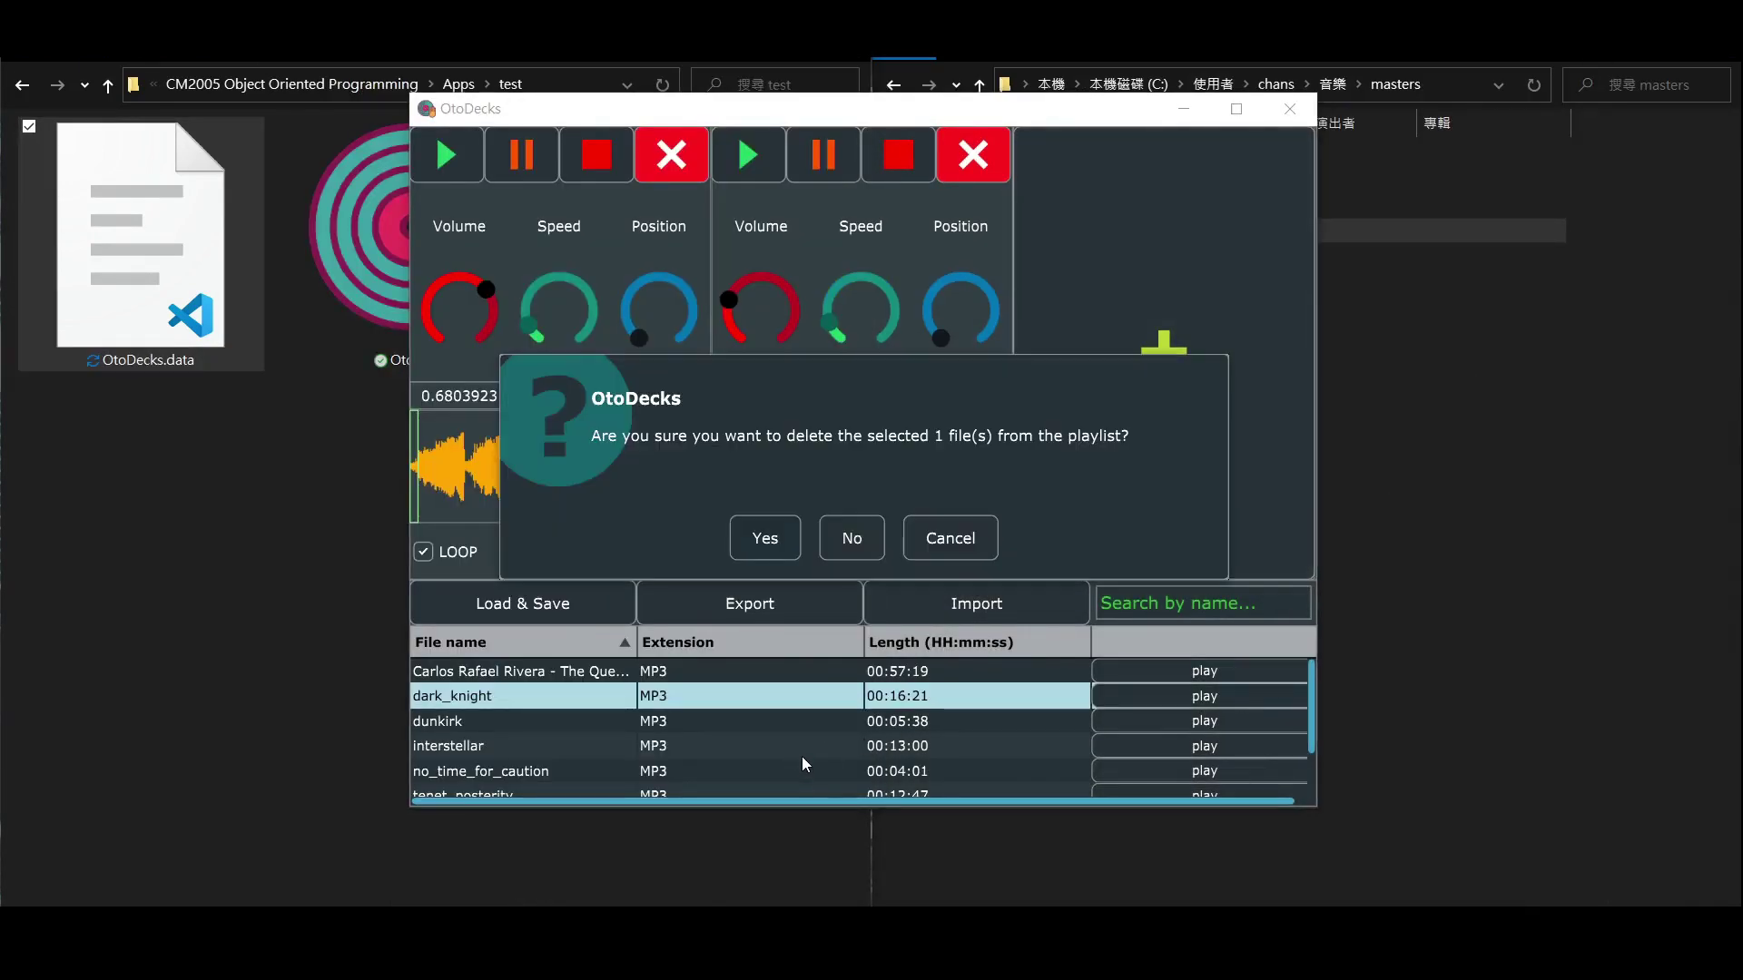
left_click(767, 539)
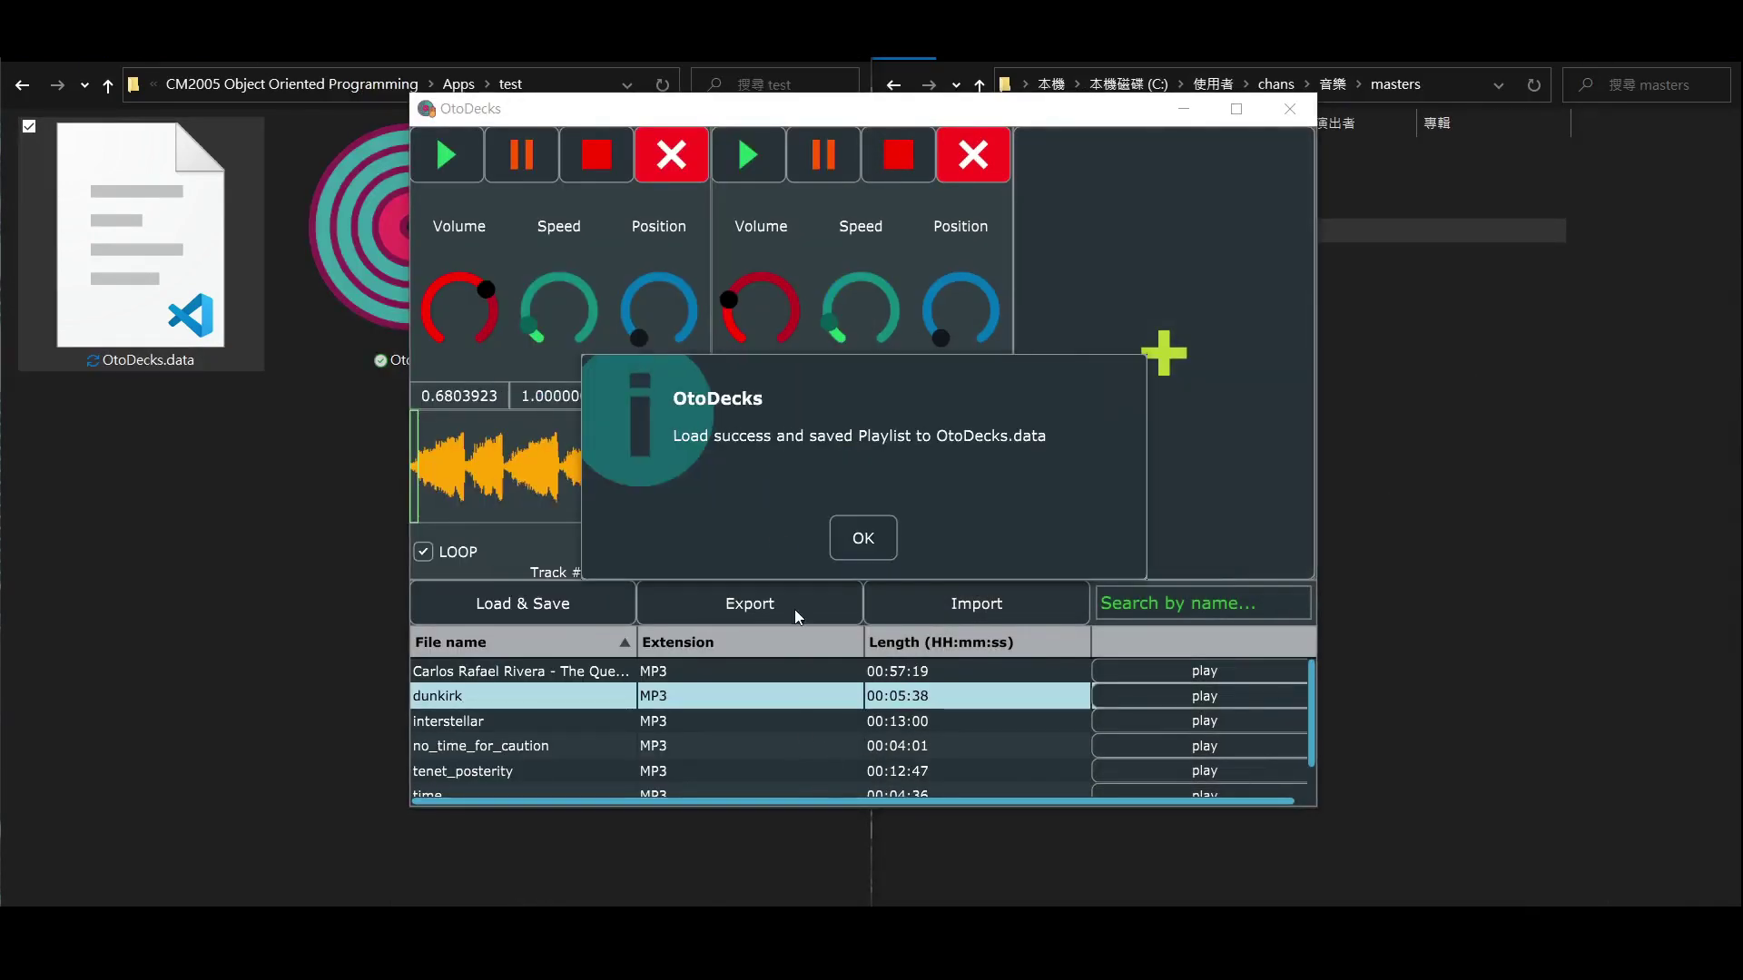
left_click(878, 548)
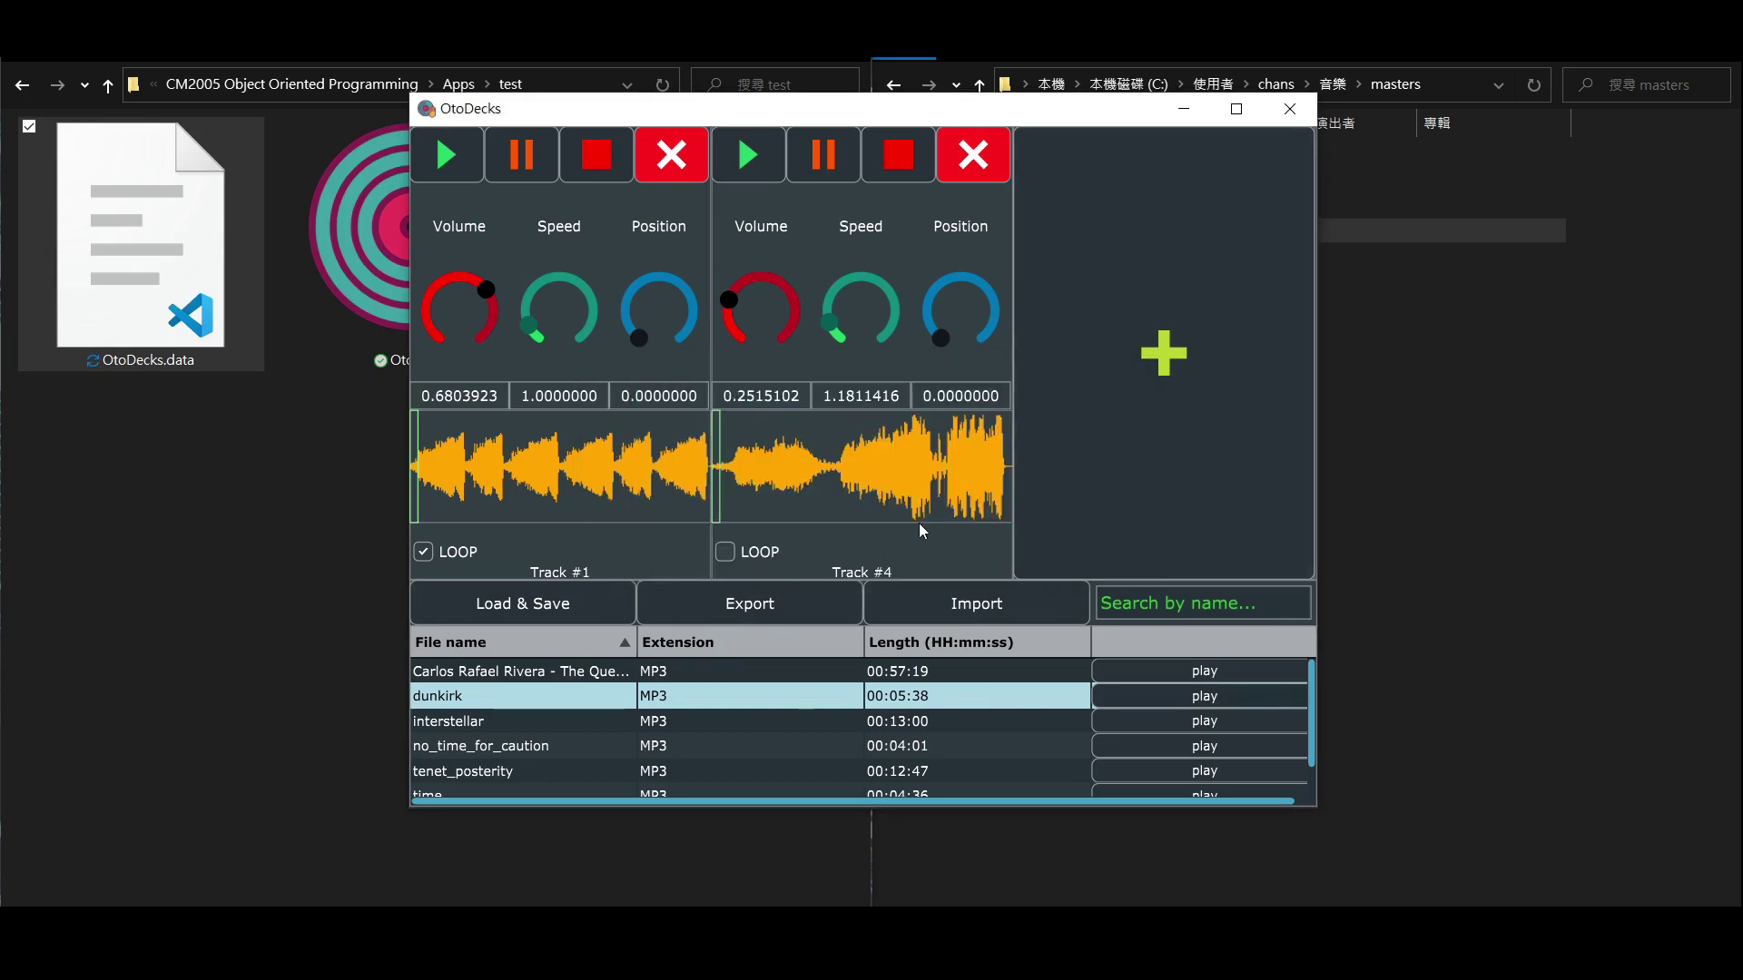
Recheck OtoDecks.data in the editor to verify only seven track paths remain
key("alt+F4")
key("alt+Tab")
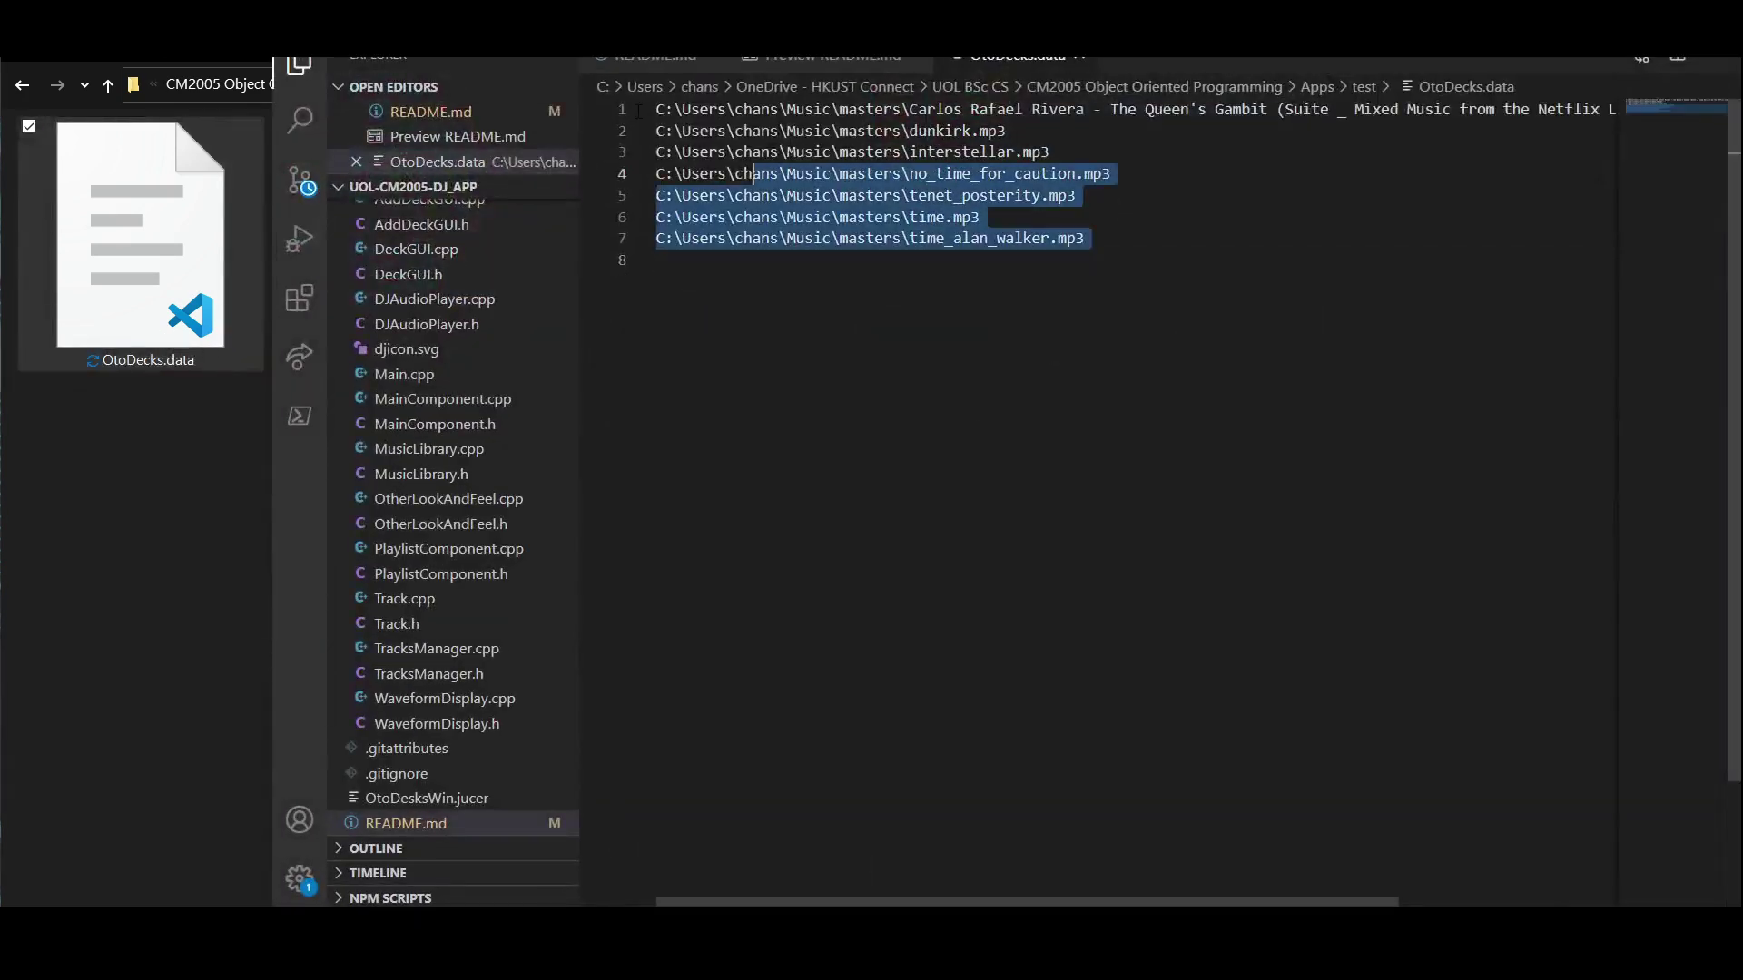
left_click_drag(638, 111, 638, 109)
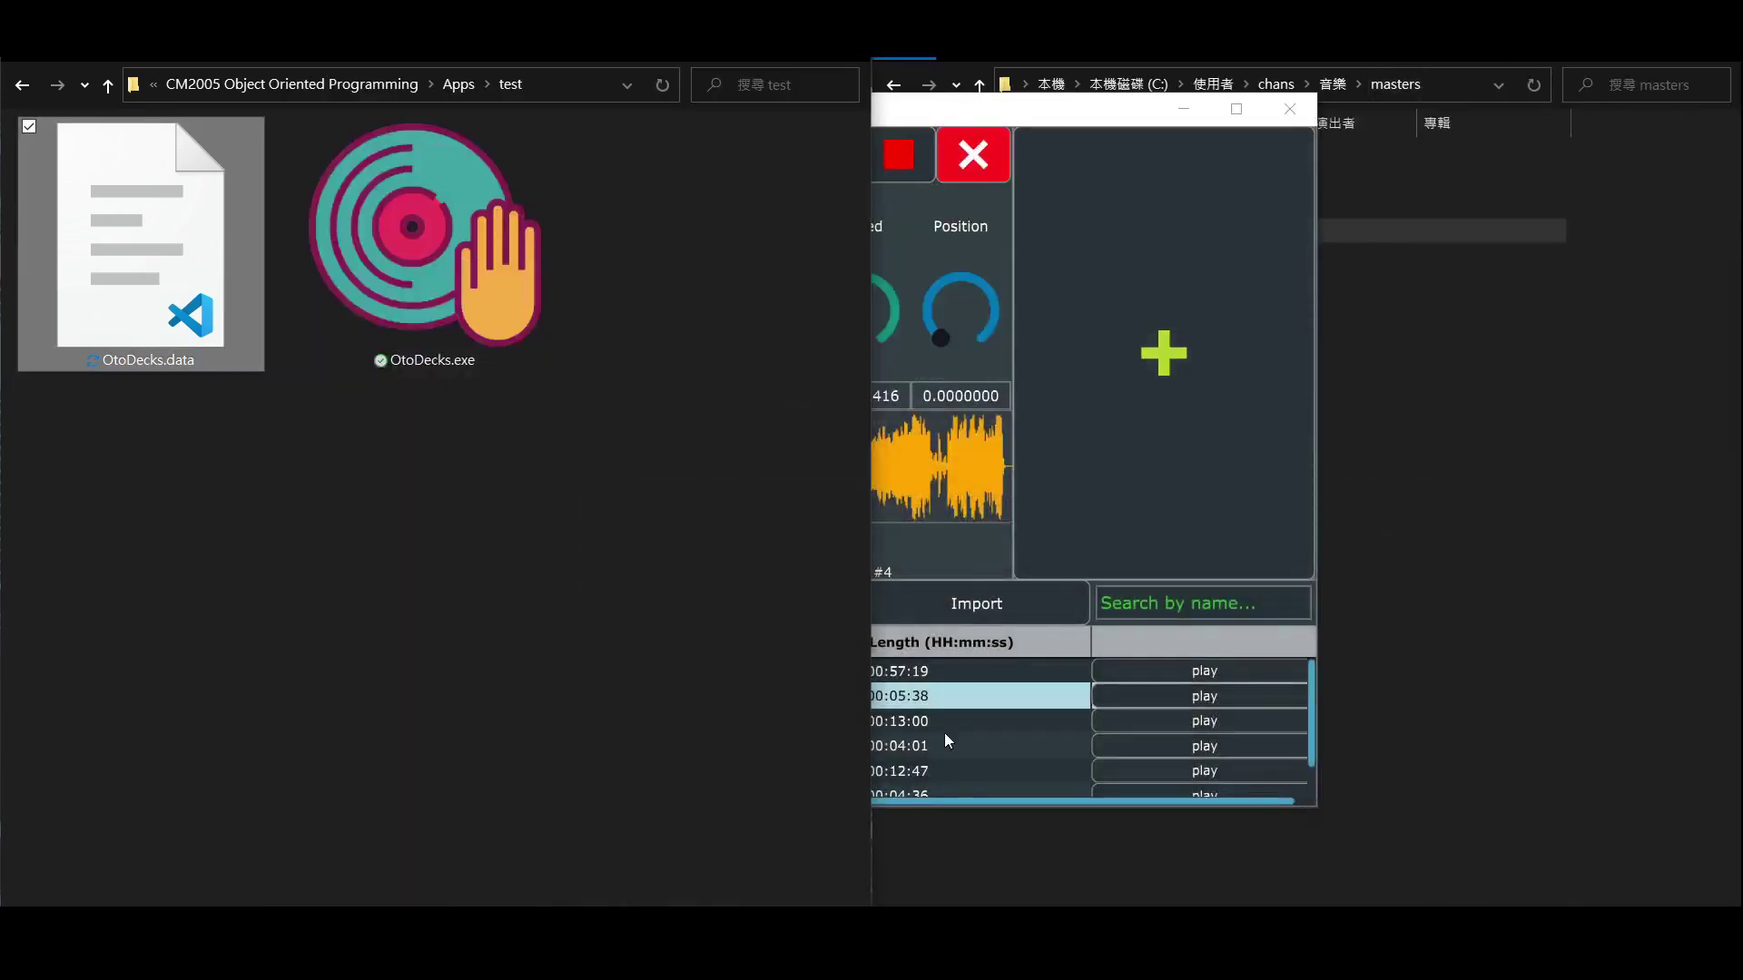
Search the library for 'time' and select each of the three matching tracks
left_click(1146, 609)
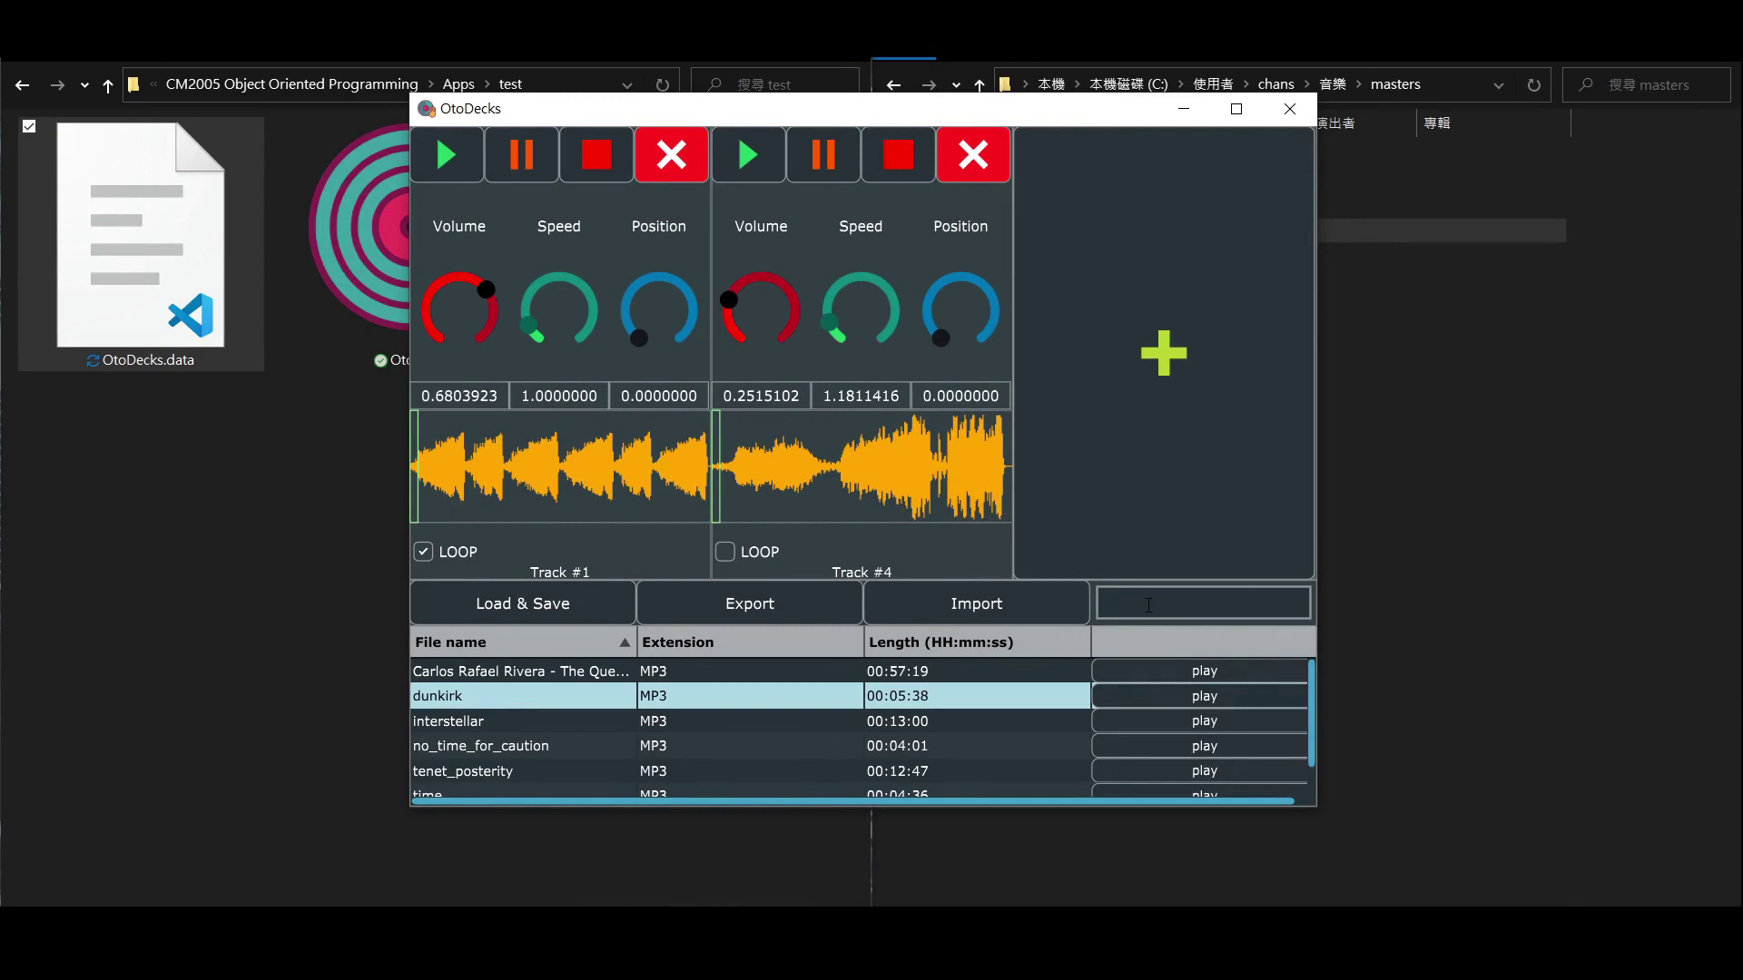
type("time")
left_click(535, 722)
left_click(536, 696)
left_click(554, 670)
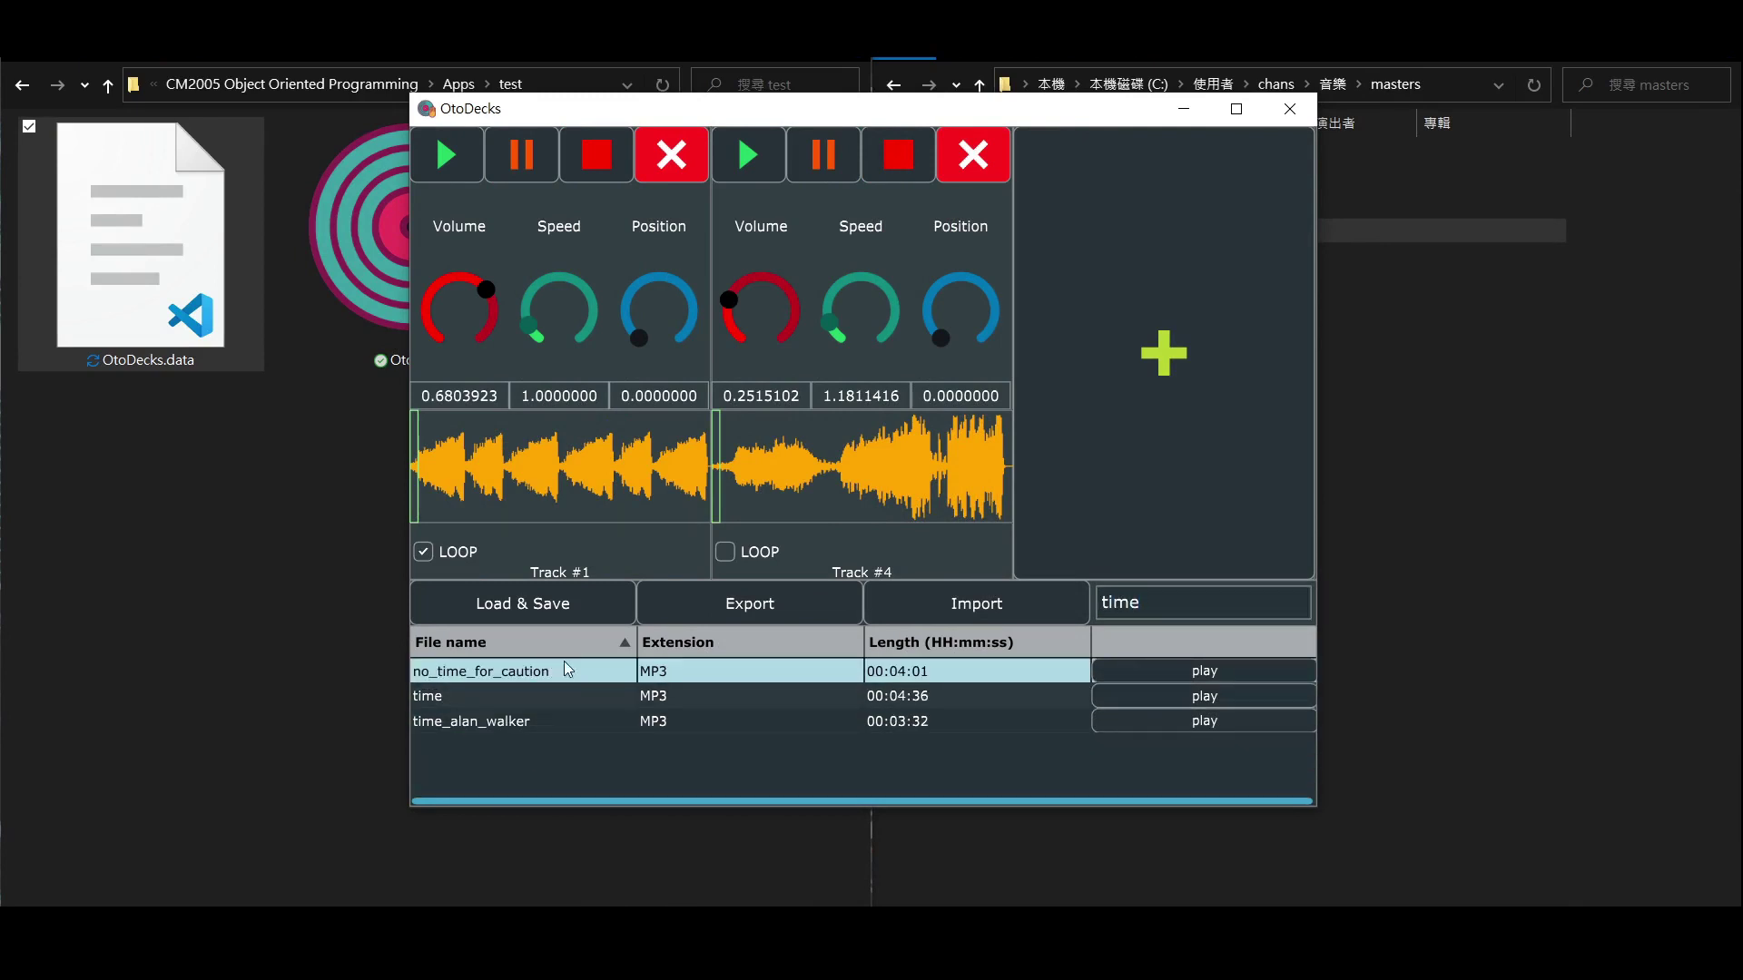
Sort the results by file name, extension and length, ending with file name ascending
left_click(588, 644)
left_click(591, 647)
left_click(754, 642)
left_click(1008, 643)
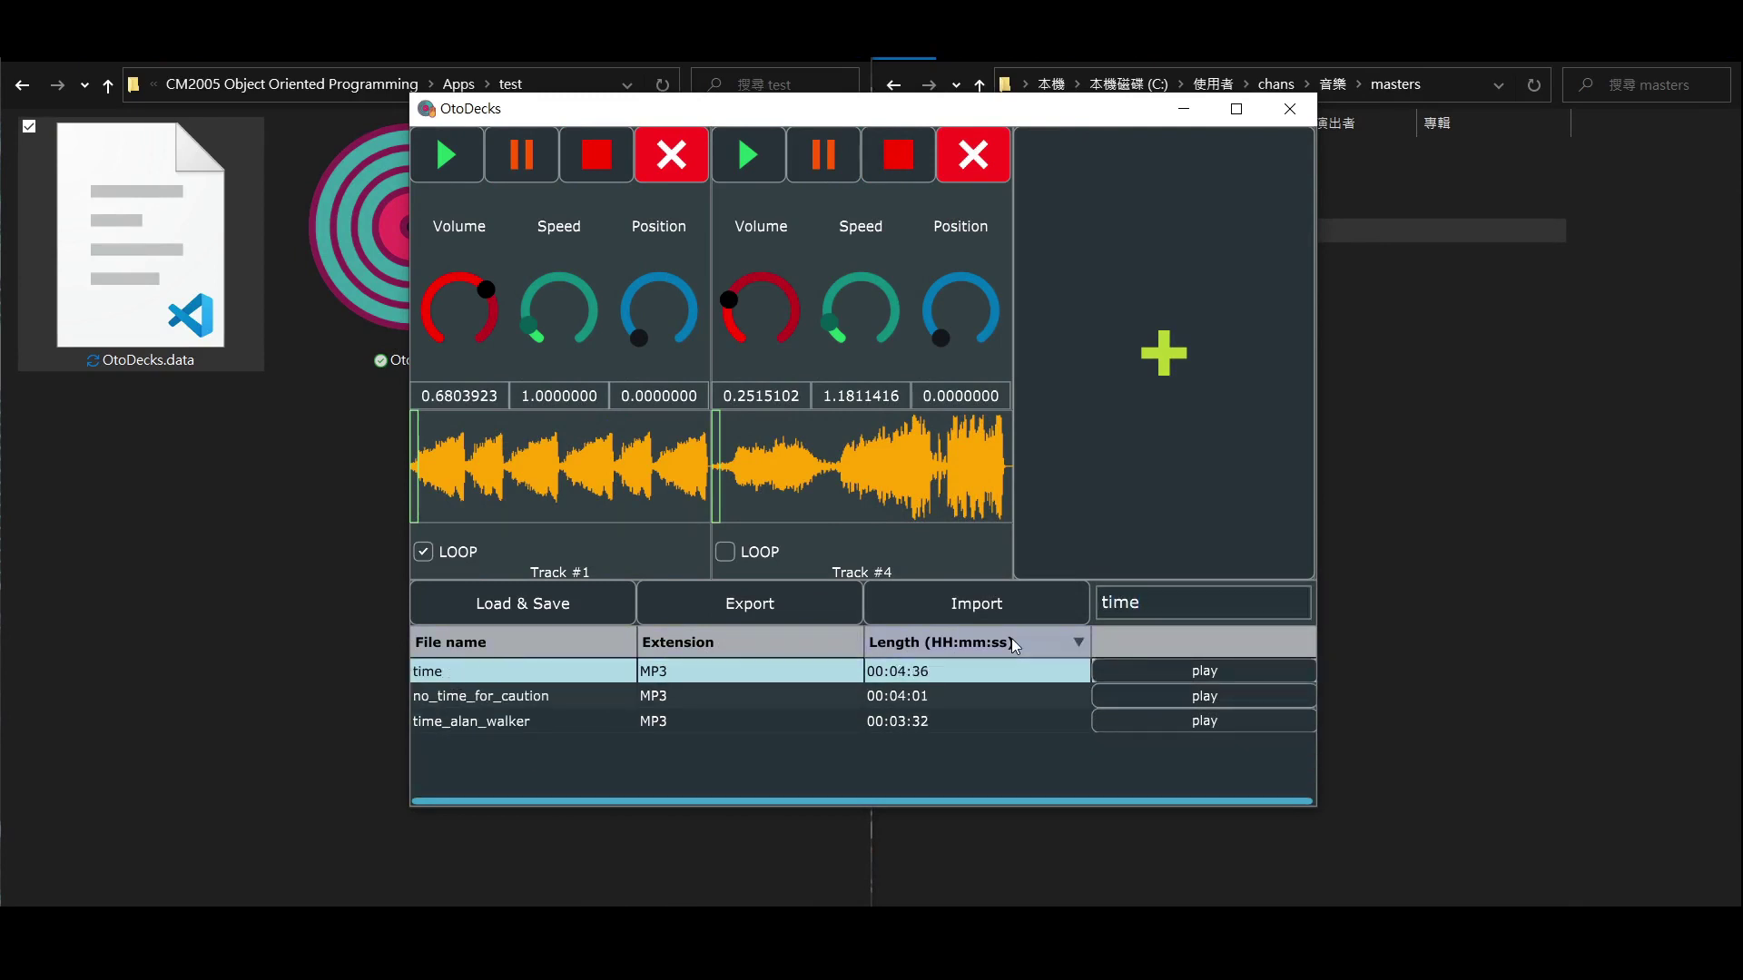
left_click(1014, 644)
left_click(1014, 644)
left_click(624, 650)
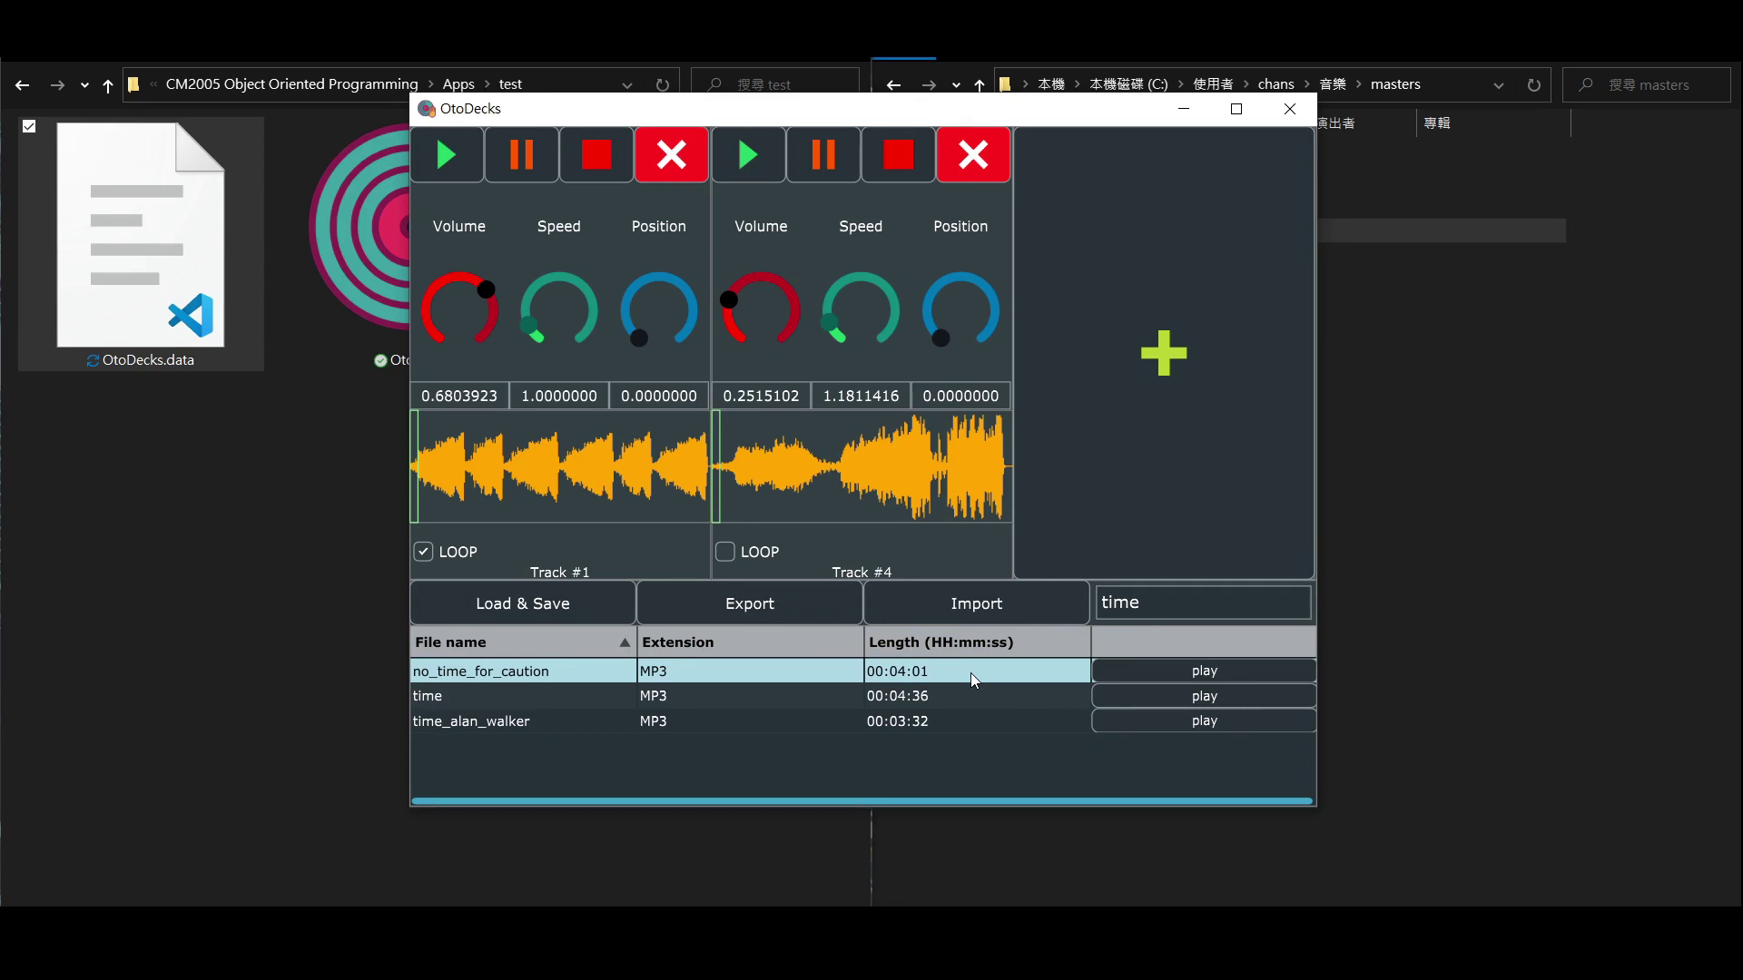
Load no_time_for_caution into deck 4 and set that deck's volume to about 0.68
left_click(1151, 676)
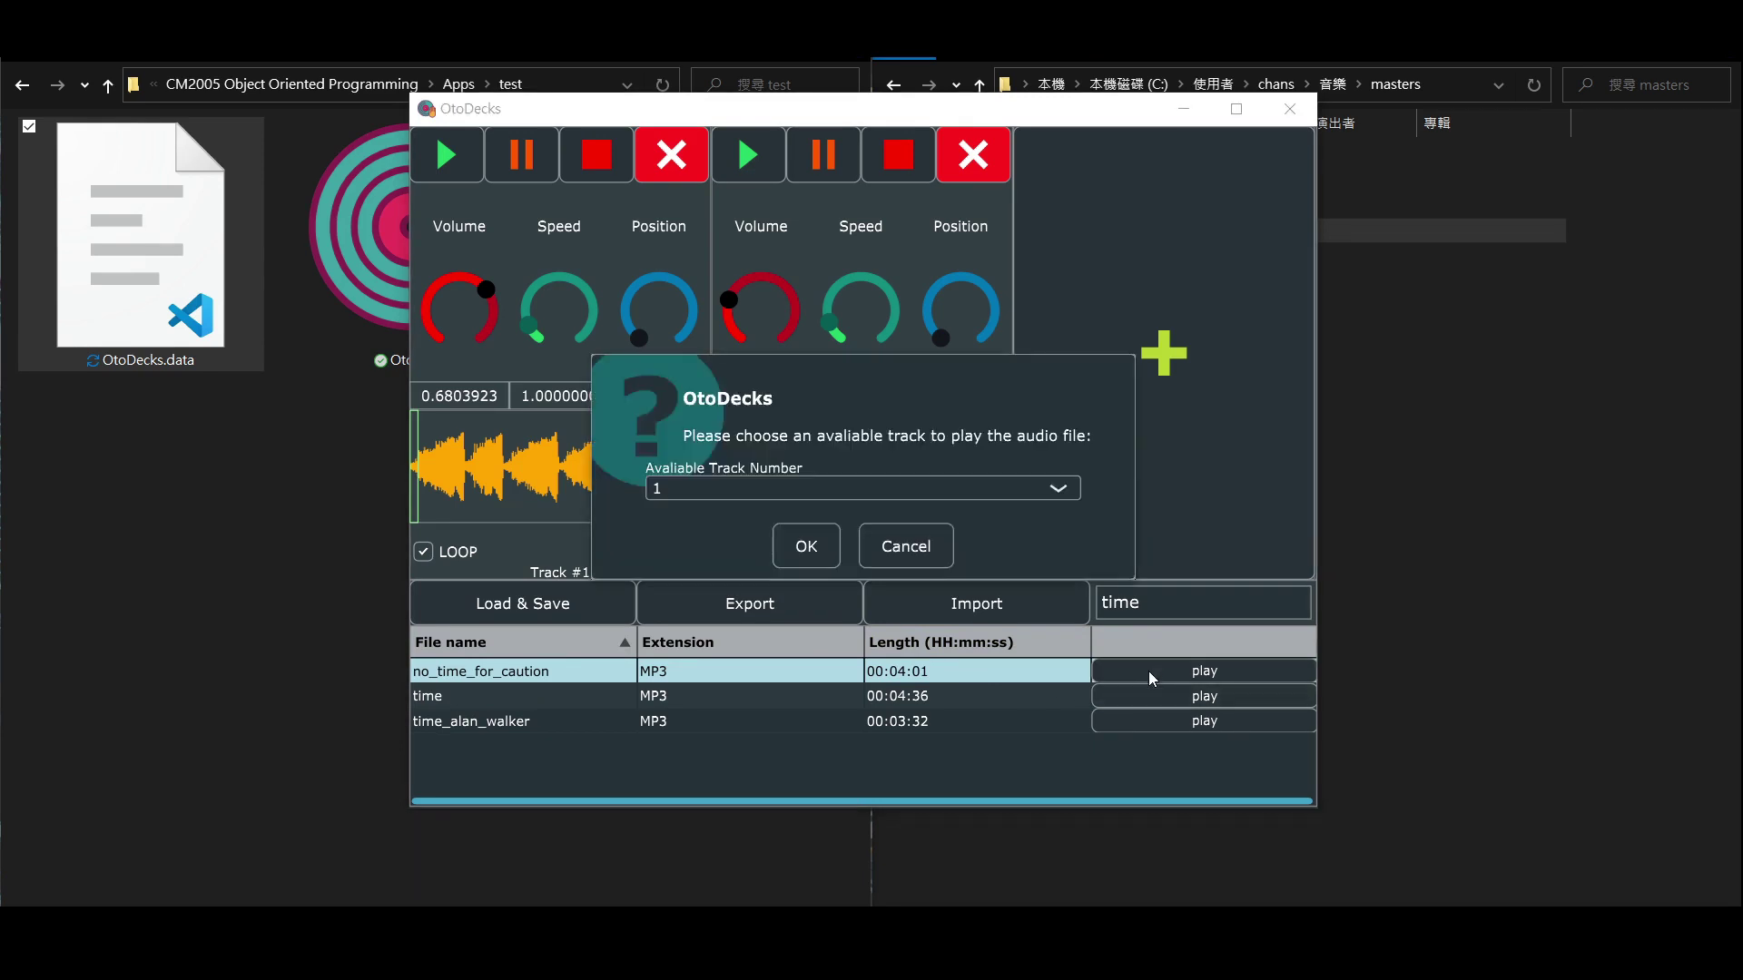
left_click(1034, 494)
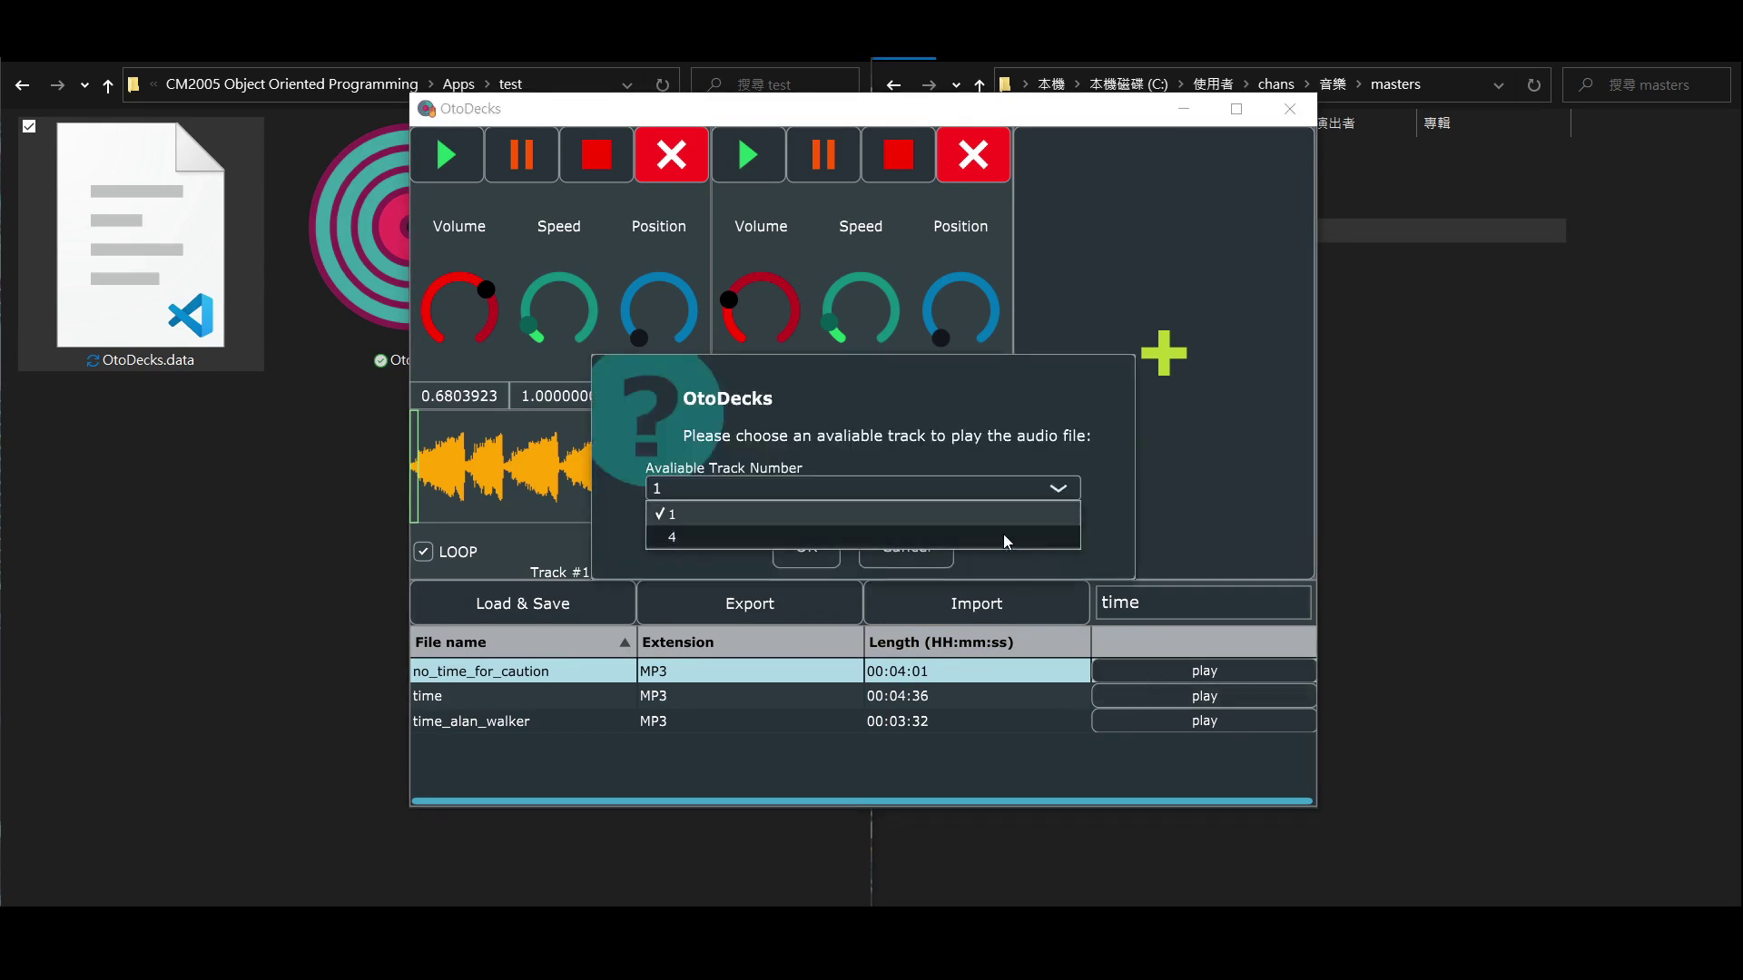
left_click(885, 531)
left_click(856, 490)
left_click(826, 537)
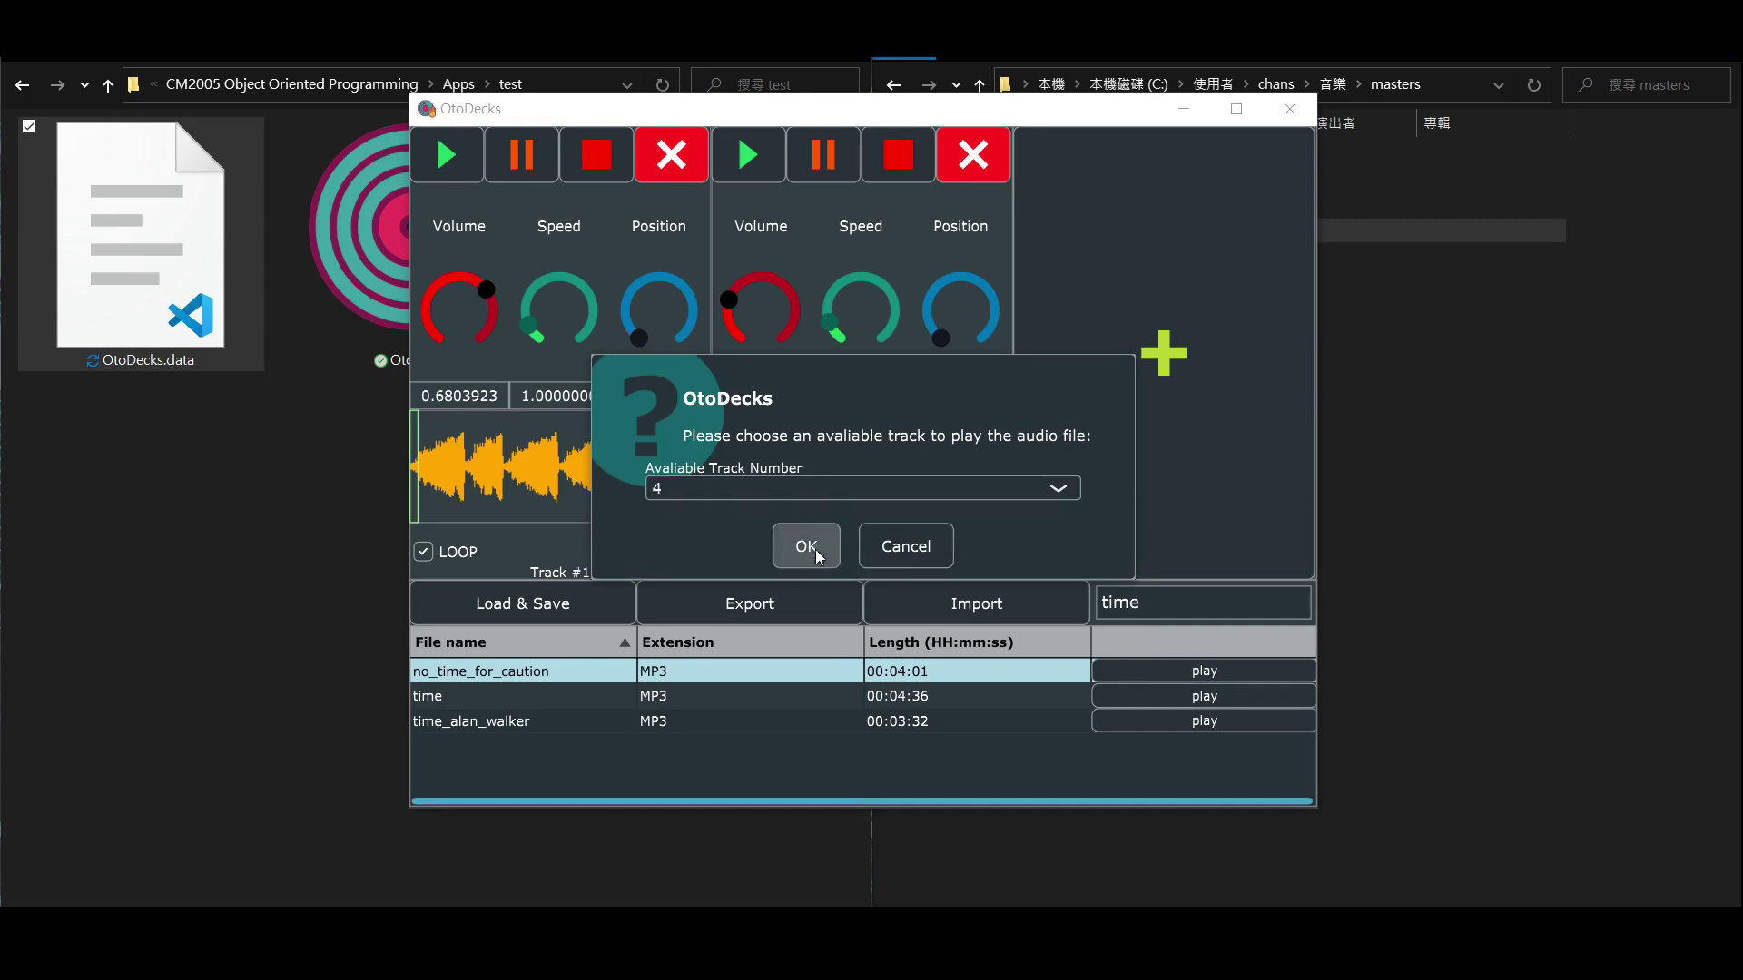
left_click(806, 549)
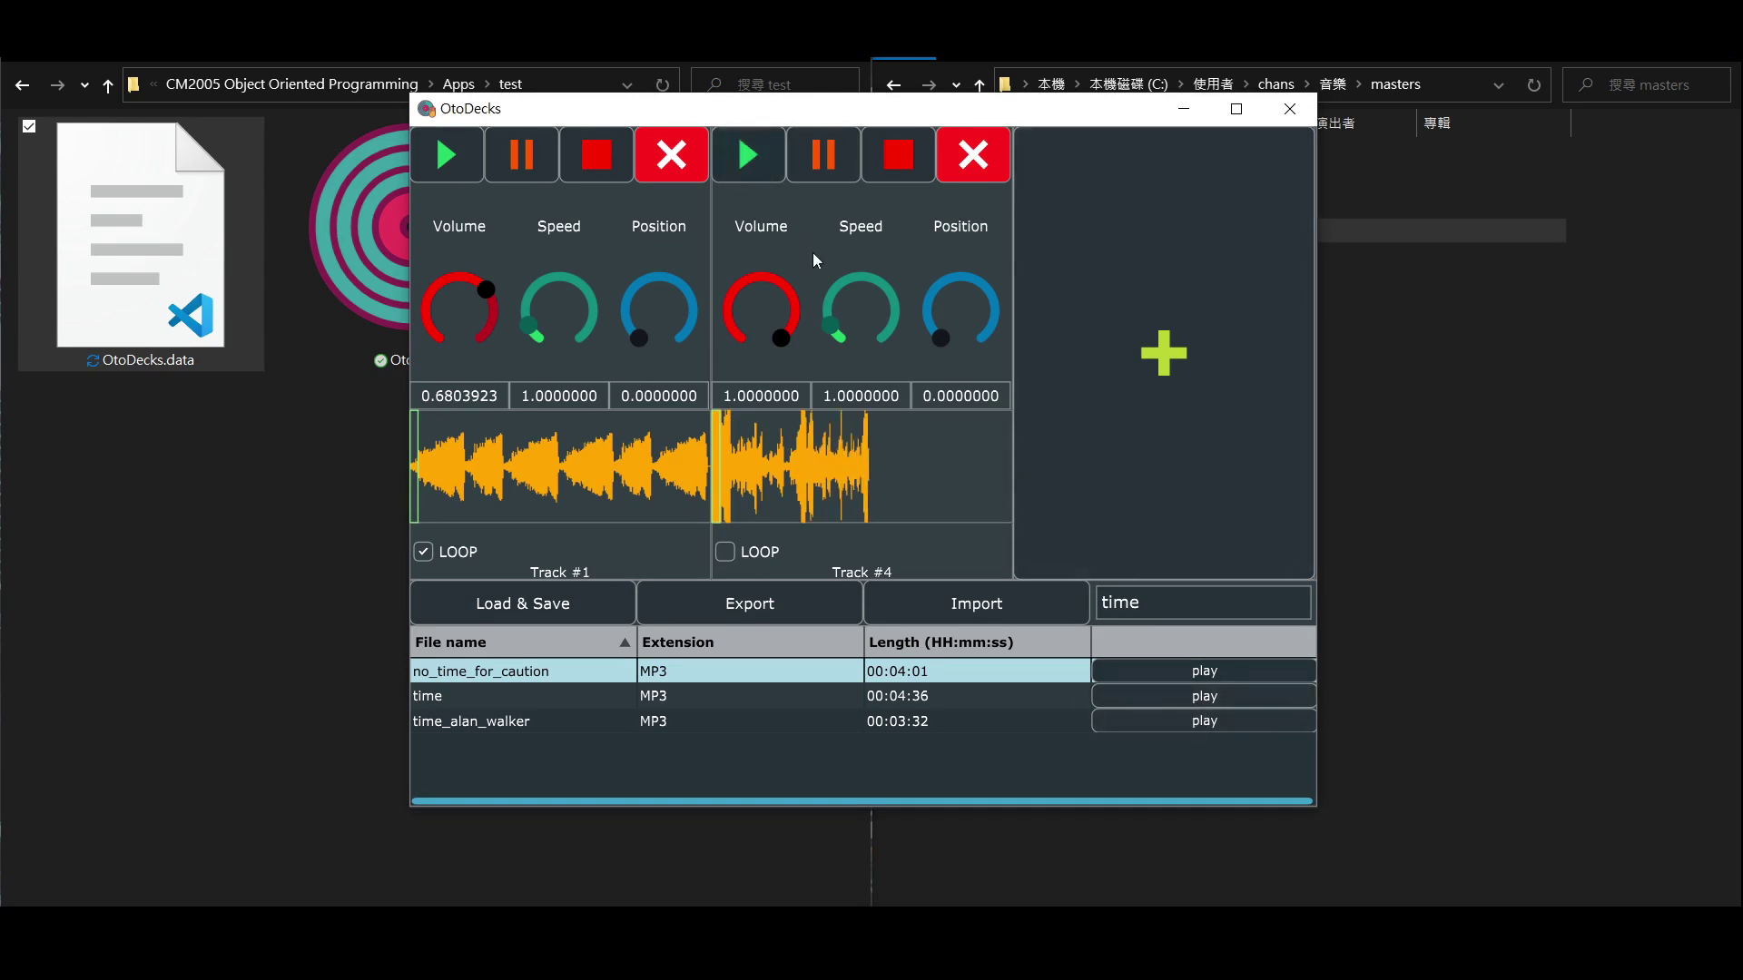
left_click_drag(792, 334, 789, 287)
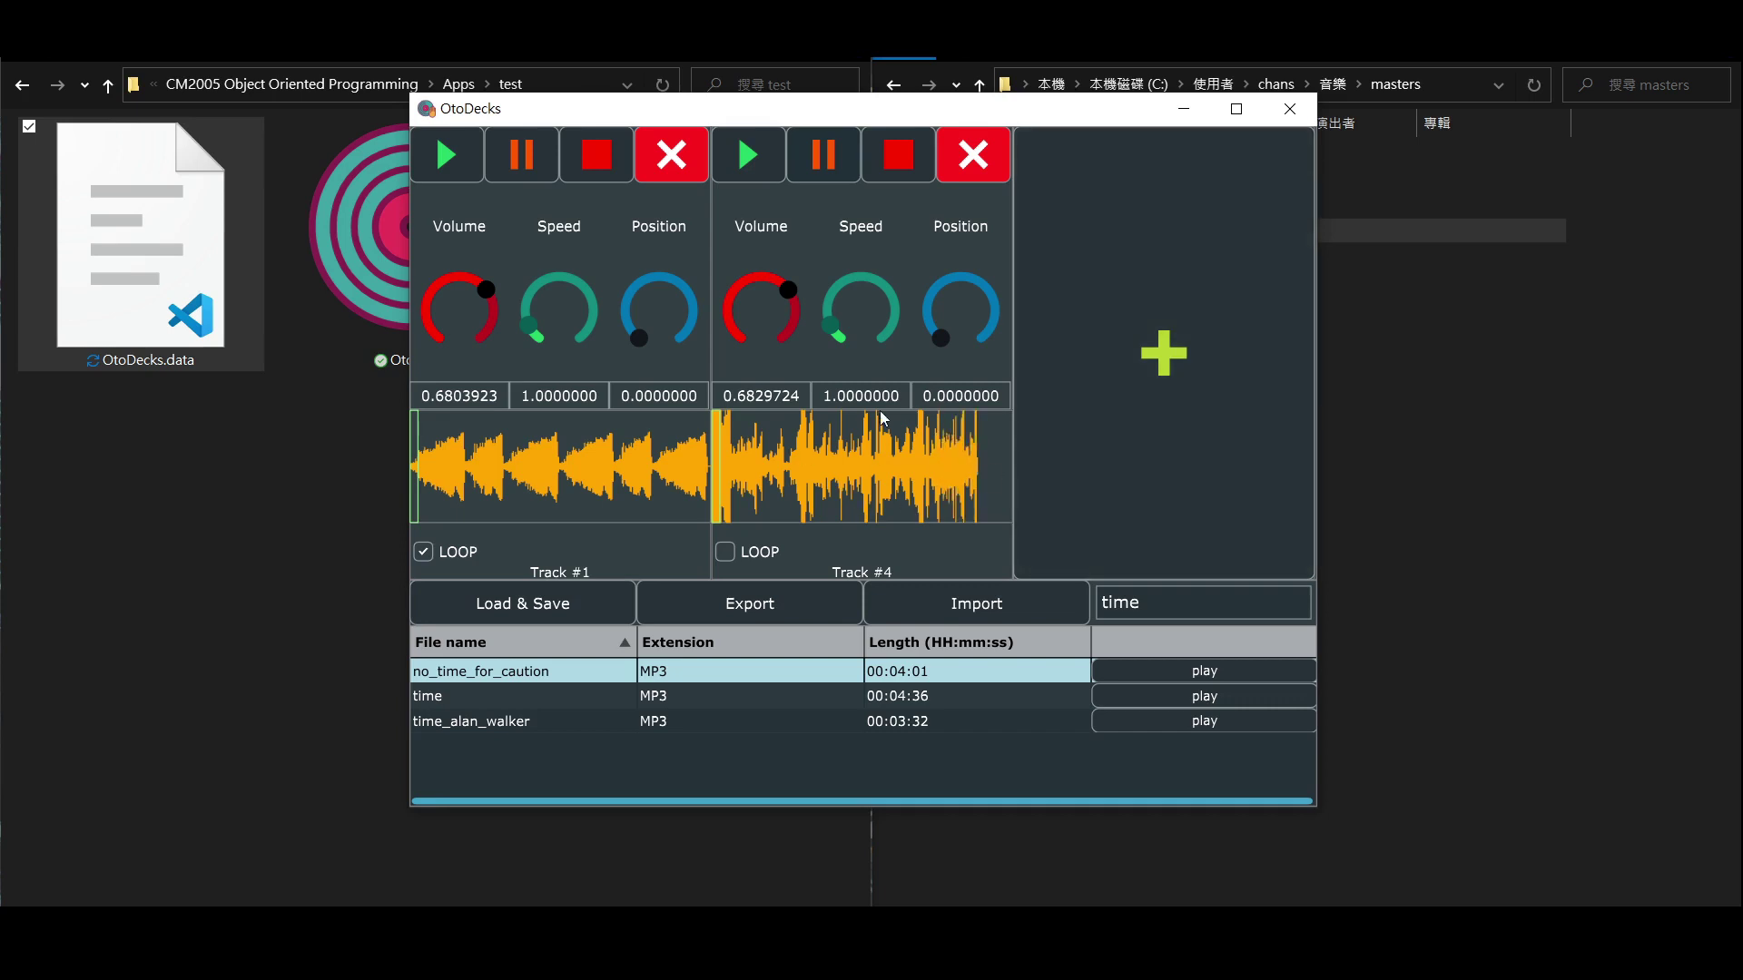
Close and relaunch OtoDecks, dismissing the Restored Playlist and welcome notices
left_click(1289, 109)
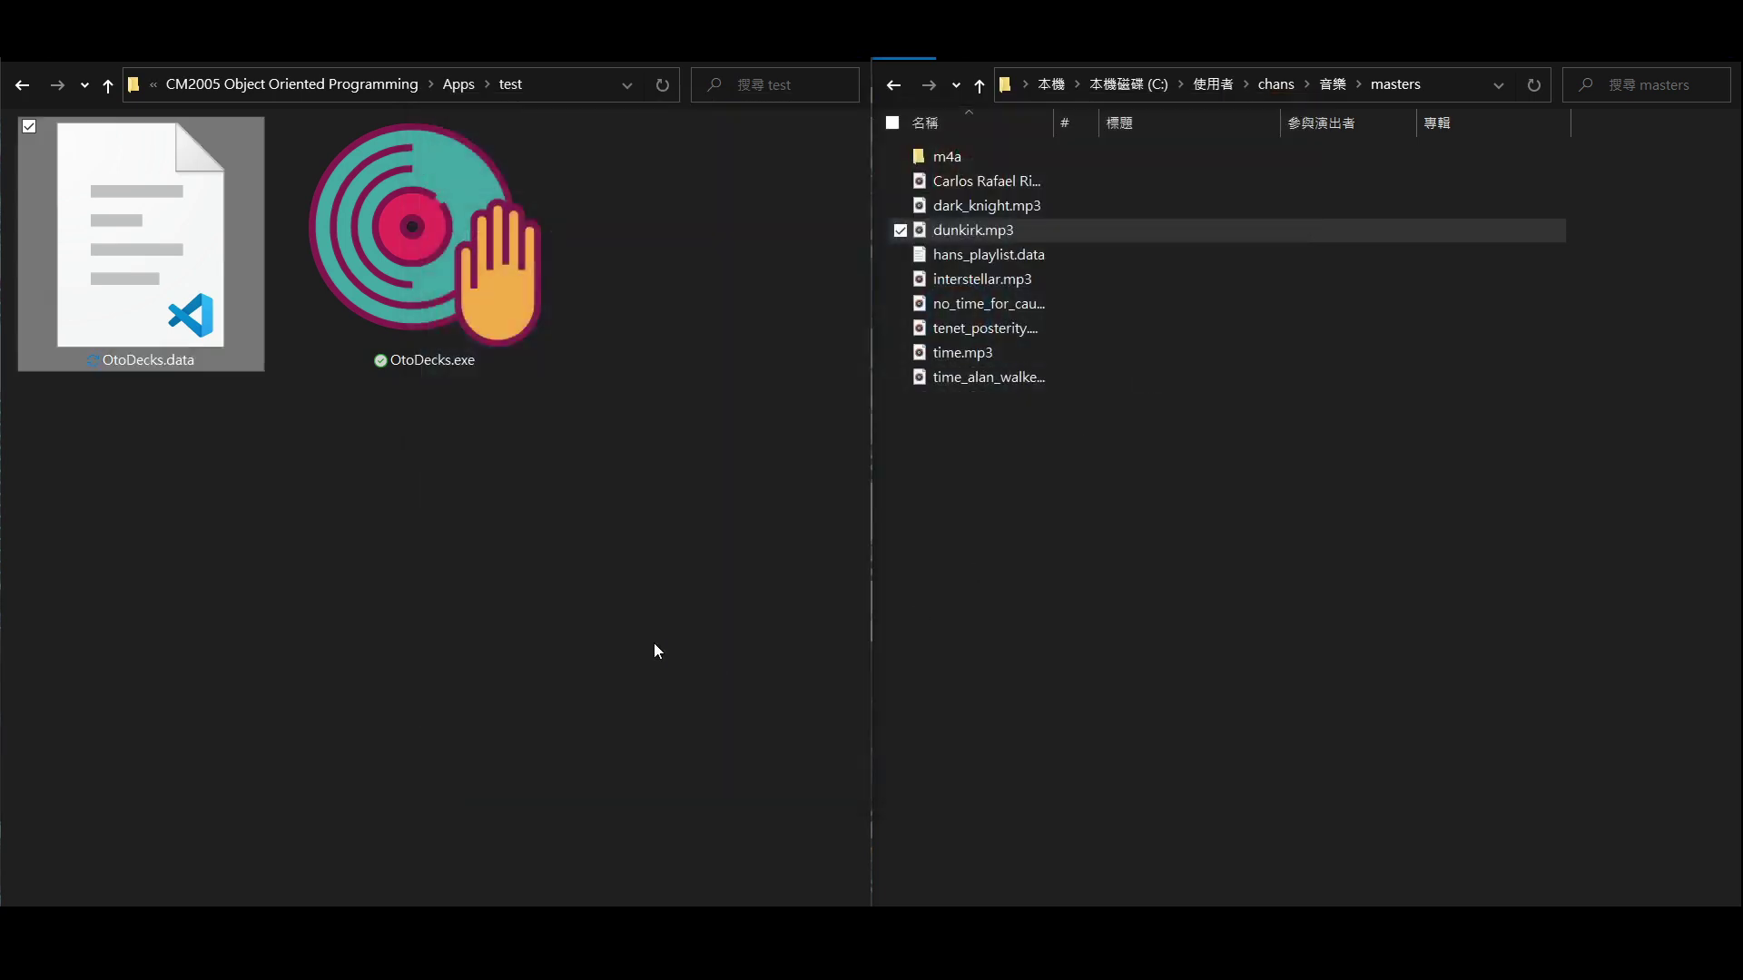
double_click(449, 276)
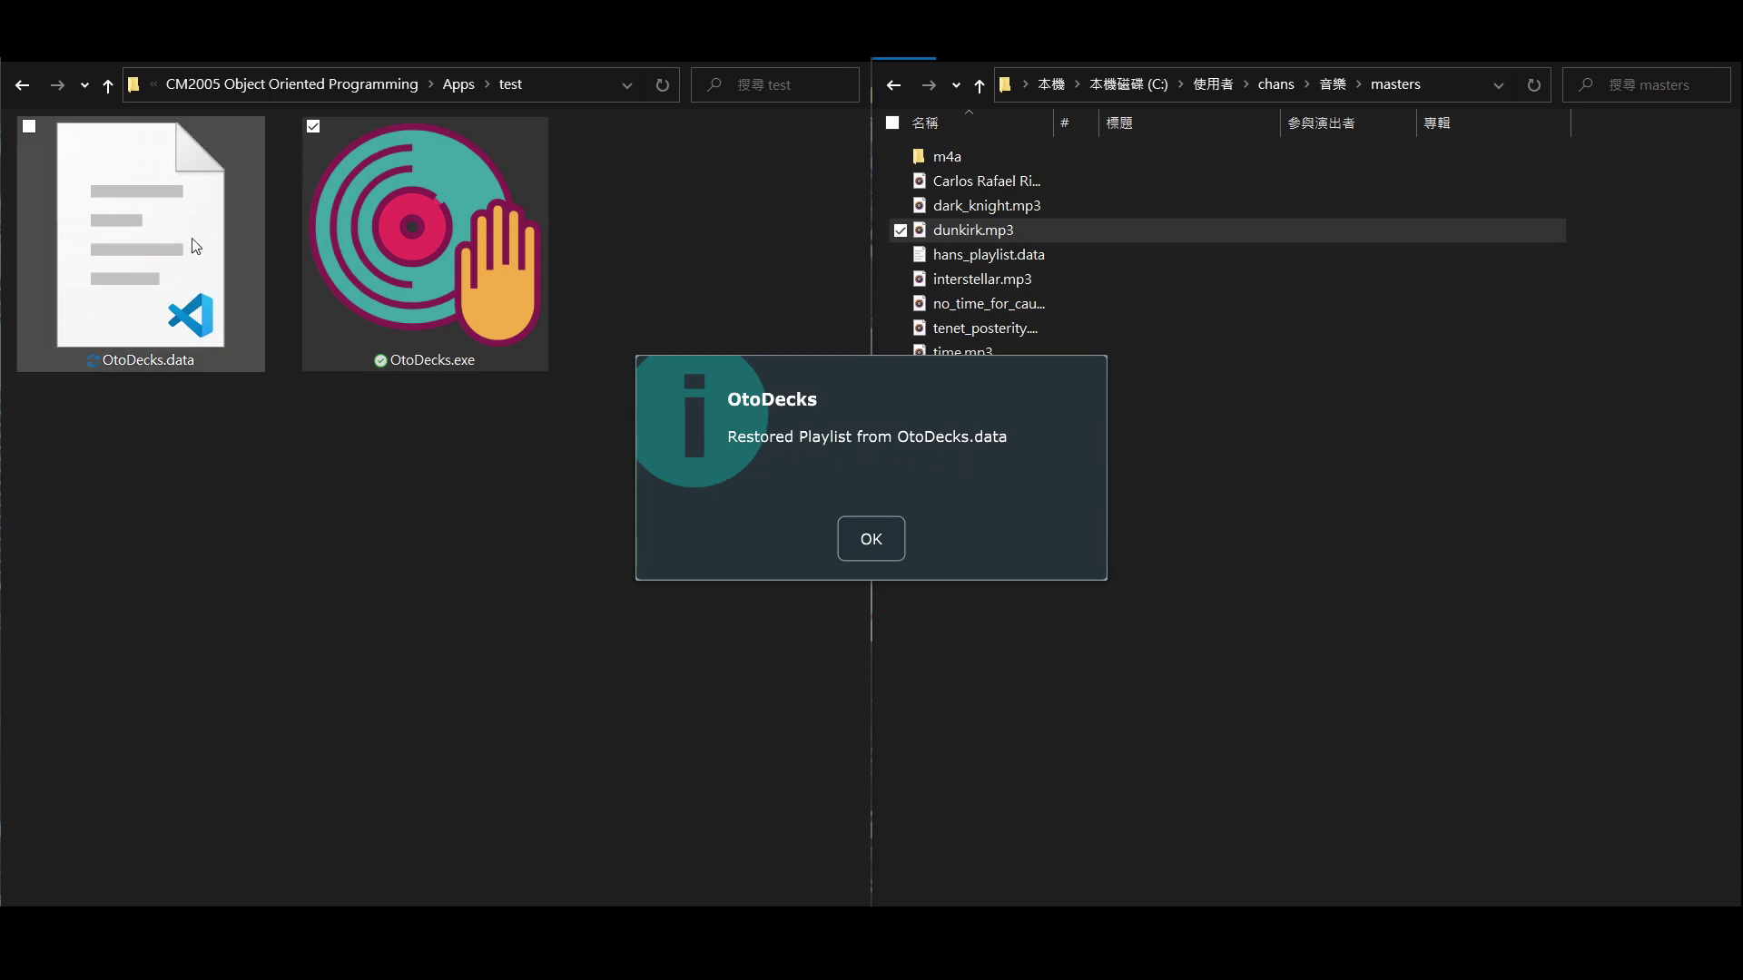
left_click(844, 531)
left_click(891, 568)
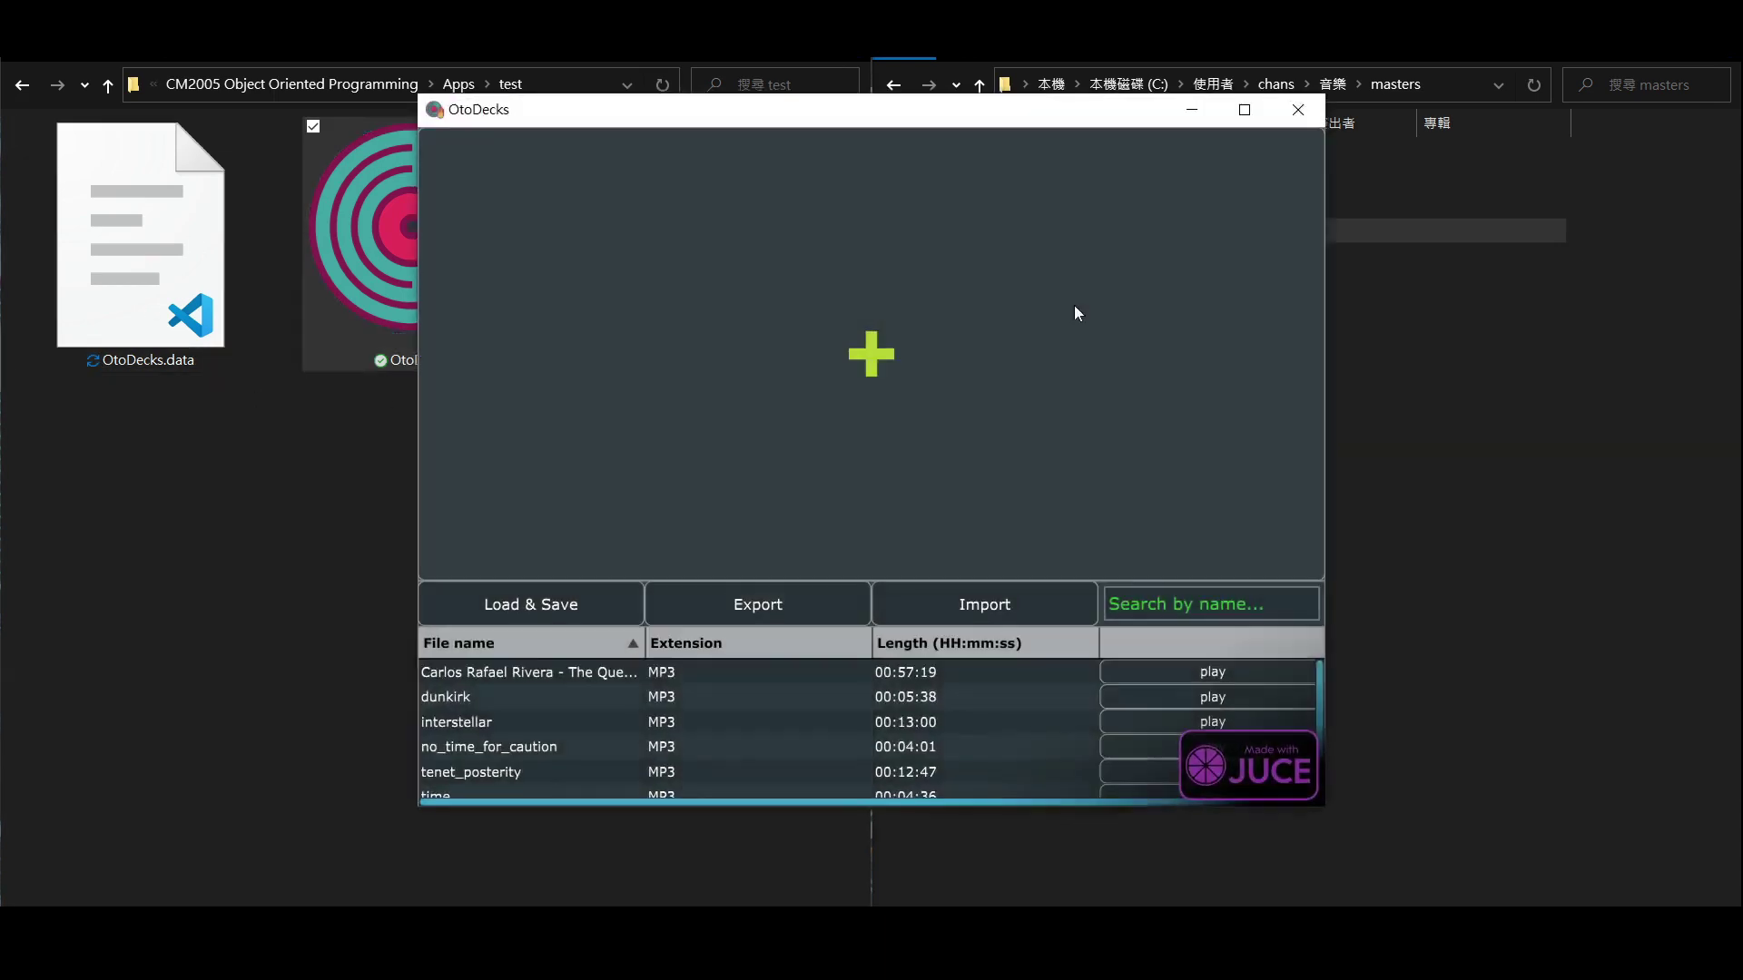
Browse the restored seven-track library to confirm dark_knight is absent
left_click(868, 675)
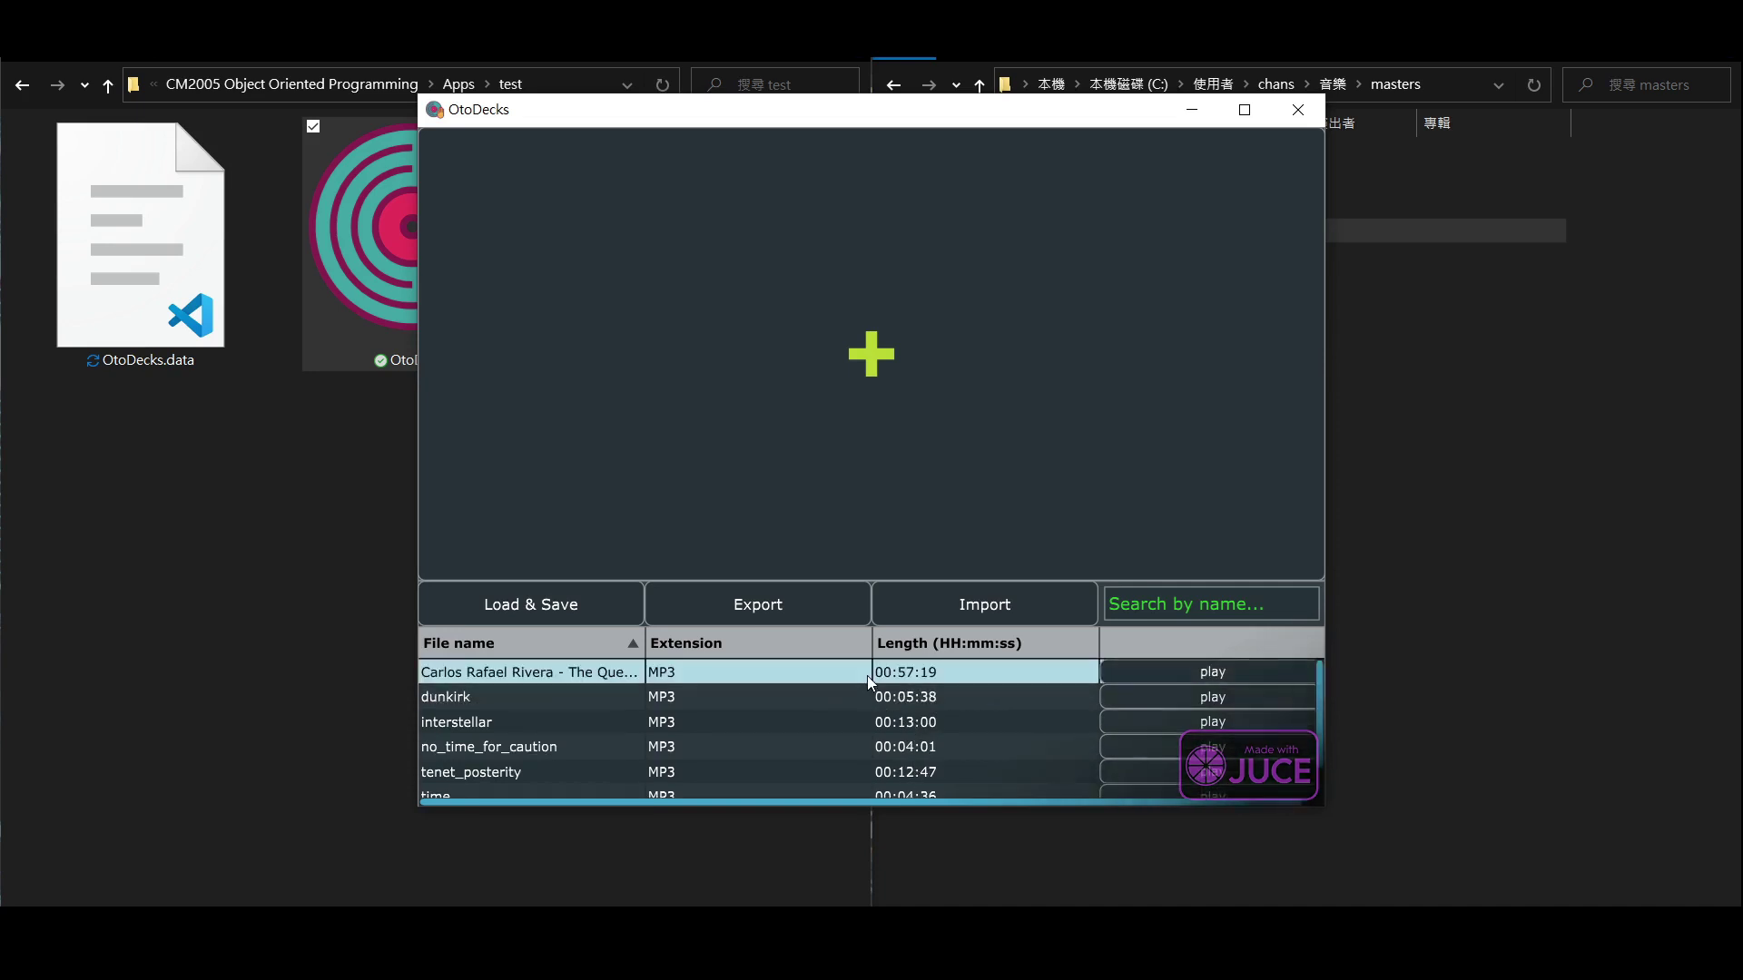
key("Down")
key("Down")
key("Down")
key("Down")
key("Down")
key("Down")
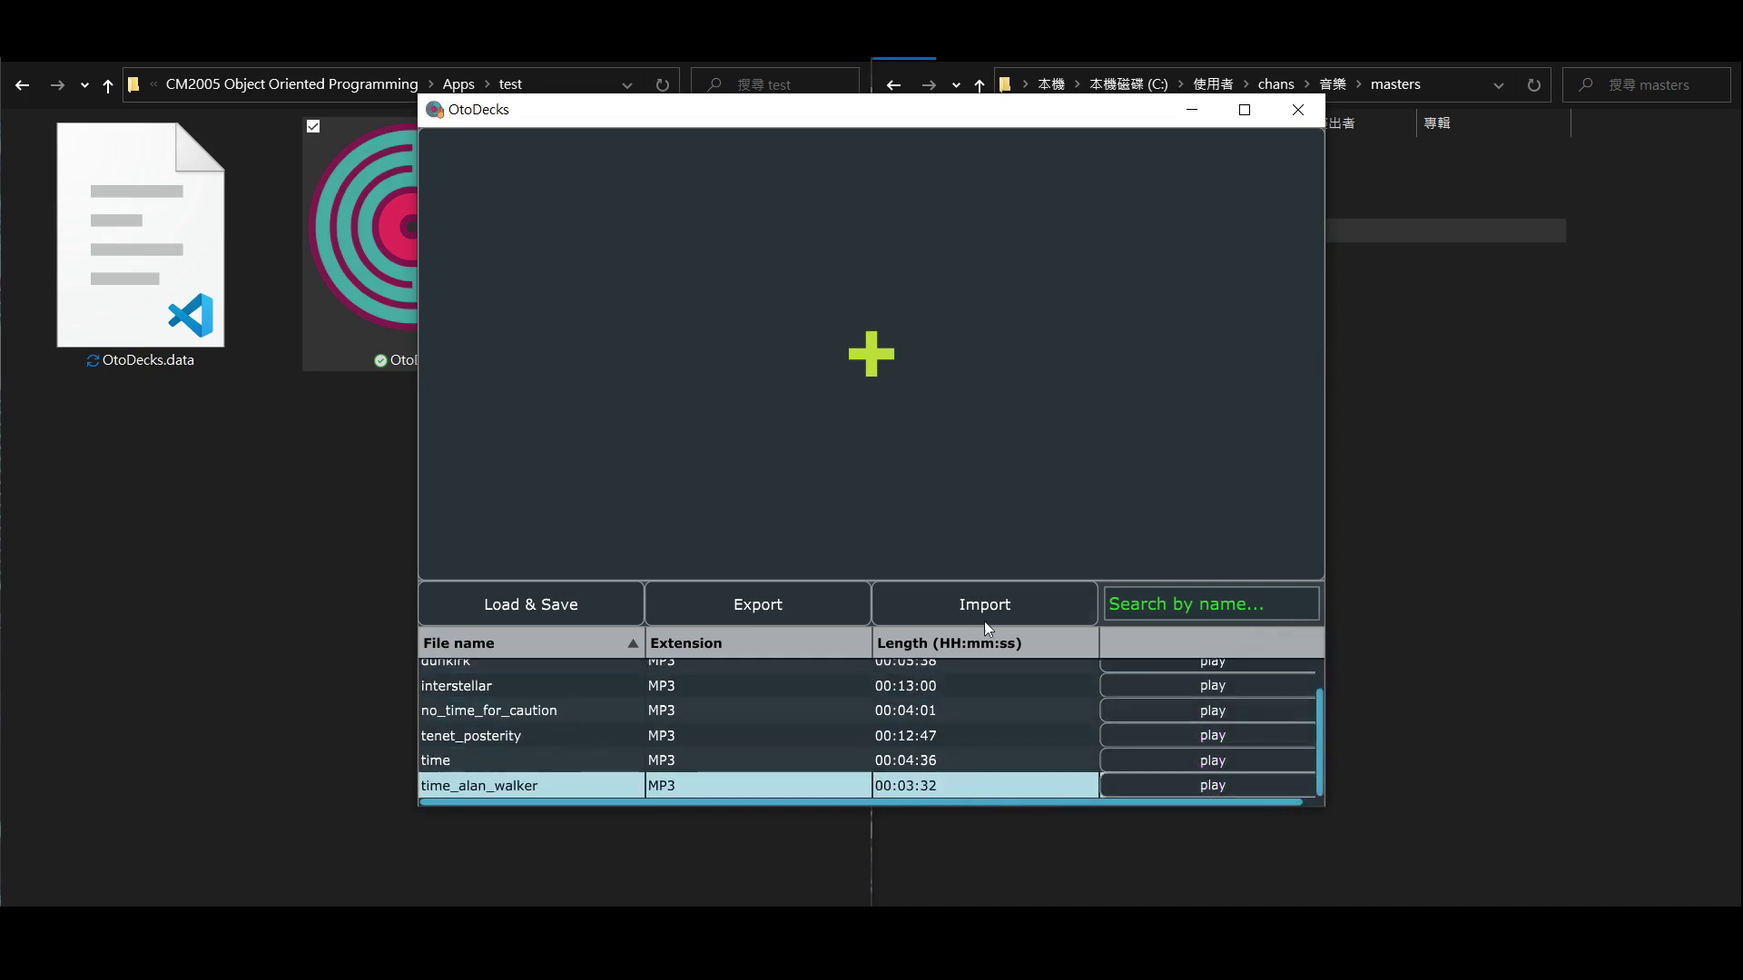
scroll(972, 703, "up", 2)
Add two decks and load the Queen's Gambit suite into Track #1
left_click(1025, 516)
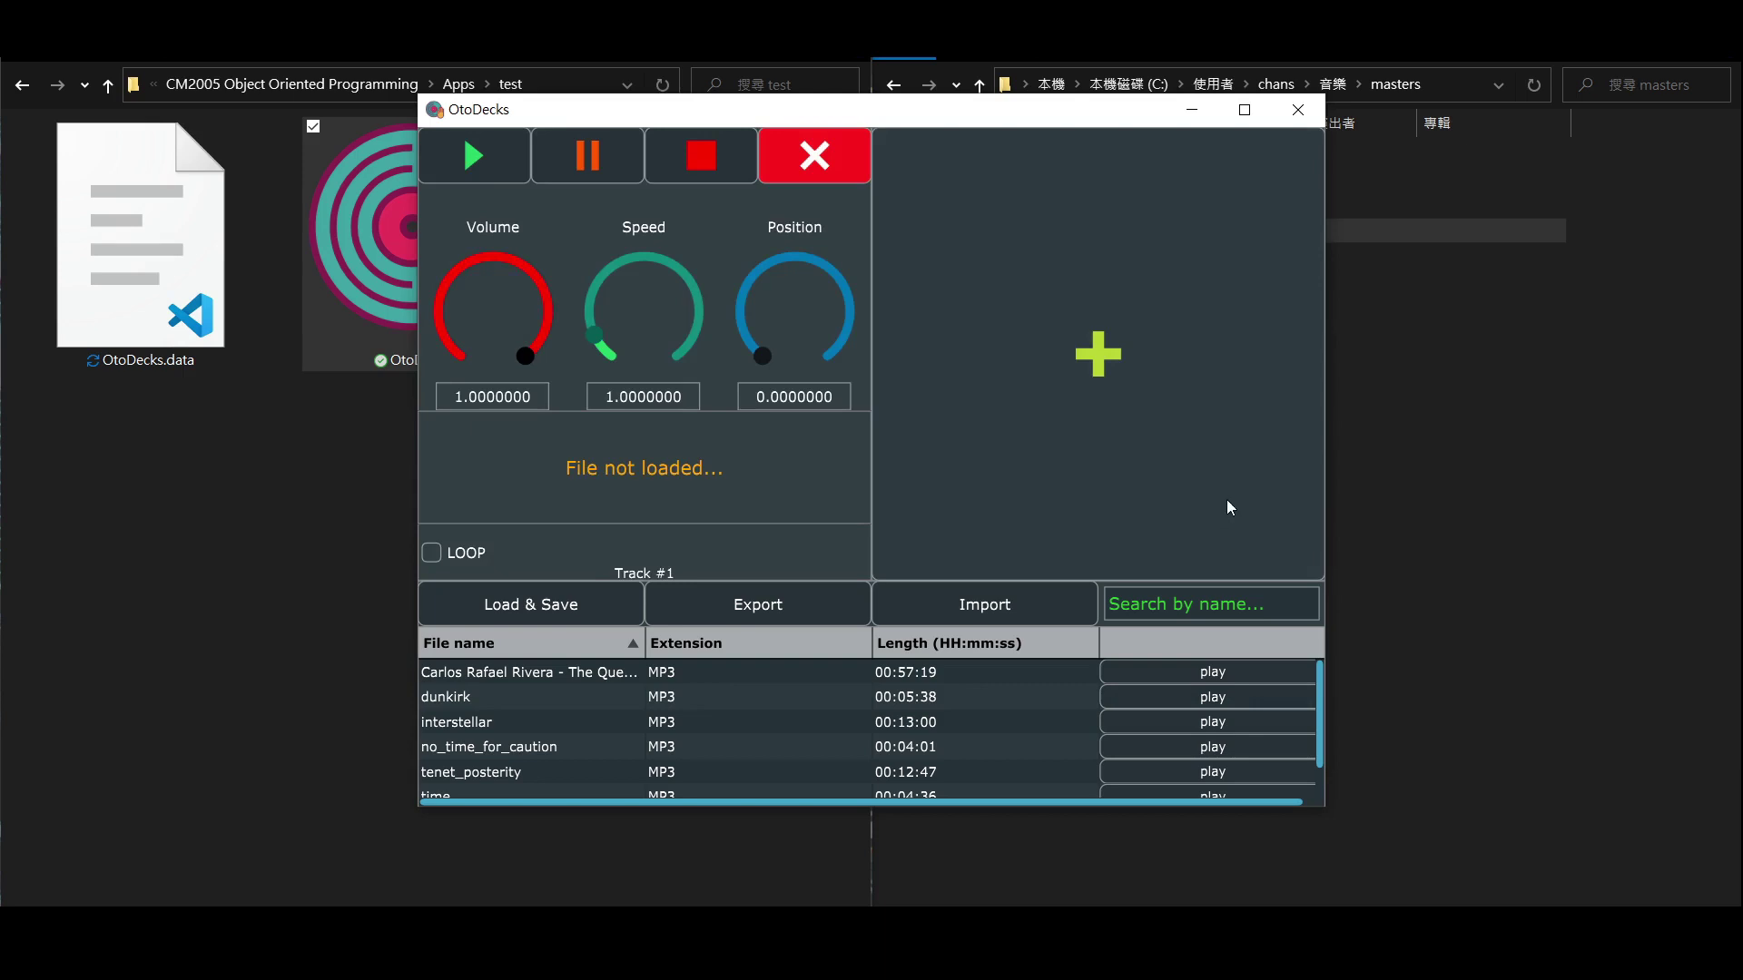
left_click(1204, 526)
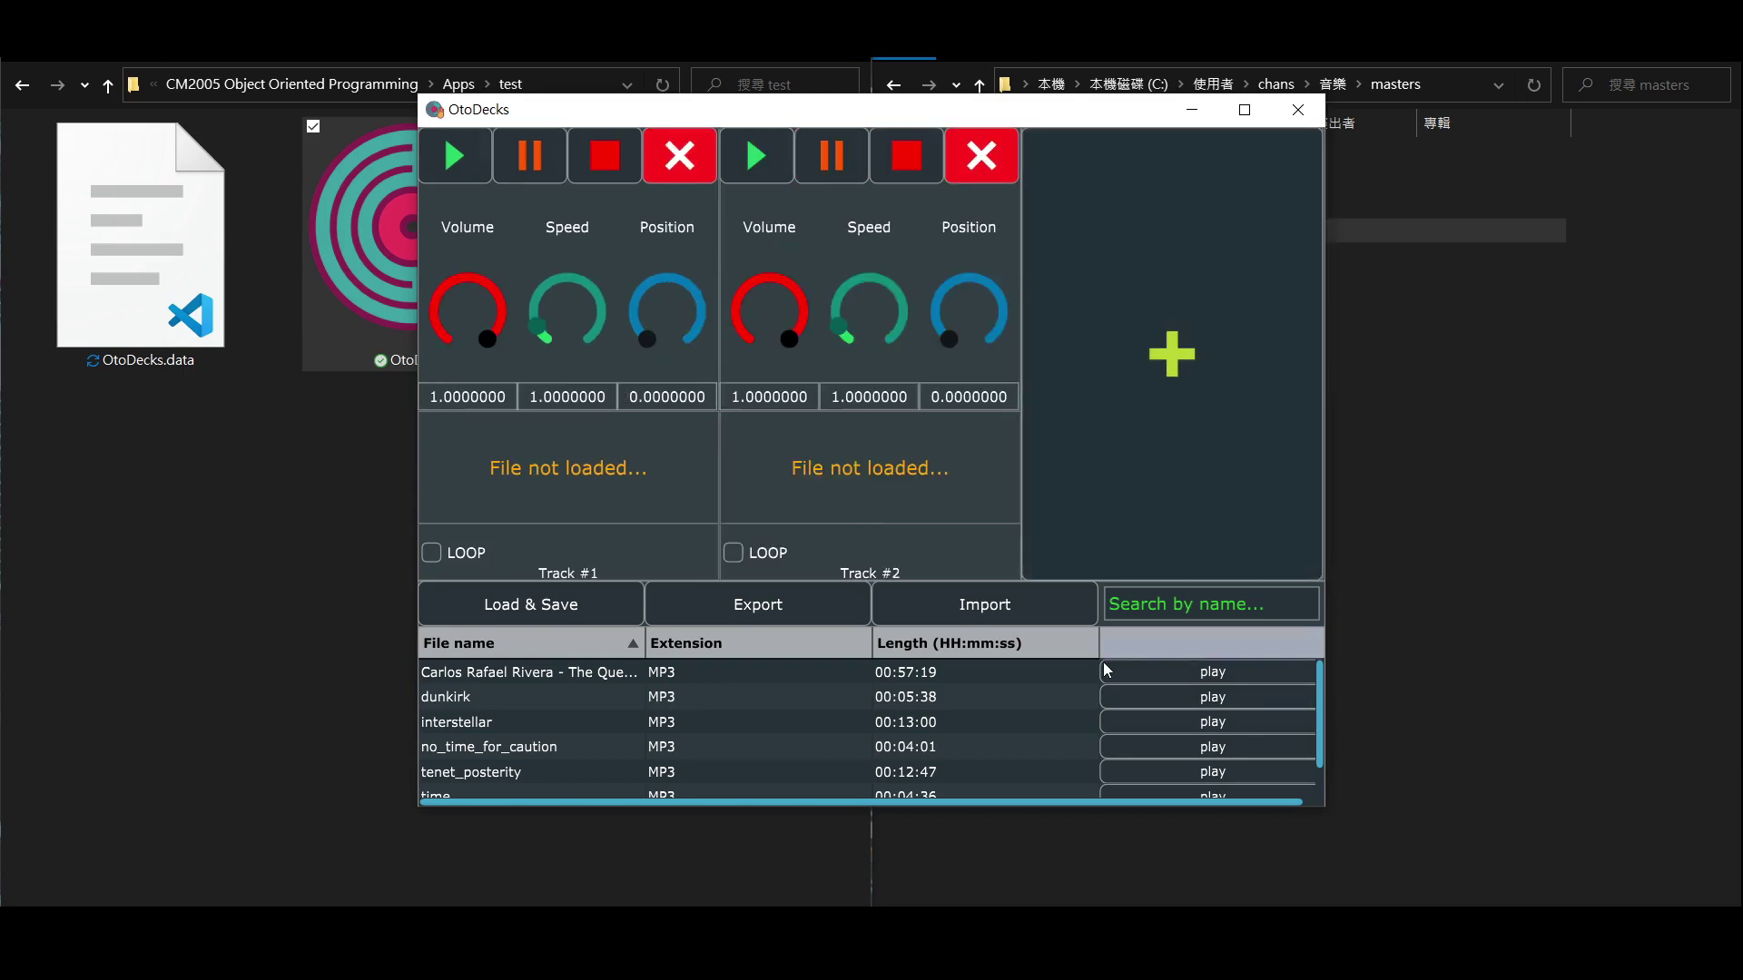
left_click(1262, 676)
left_click(835, 540)
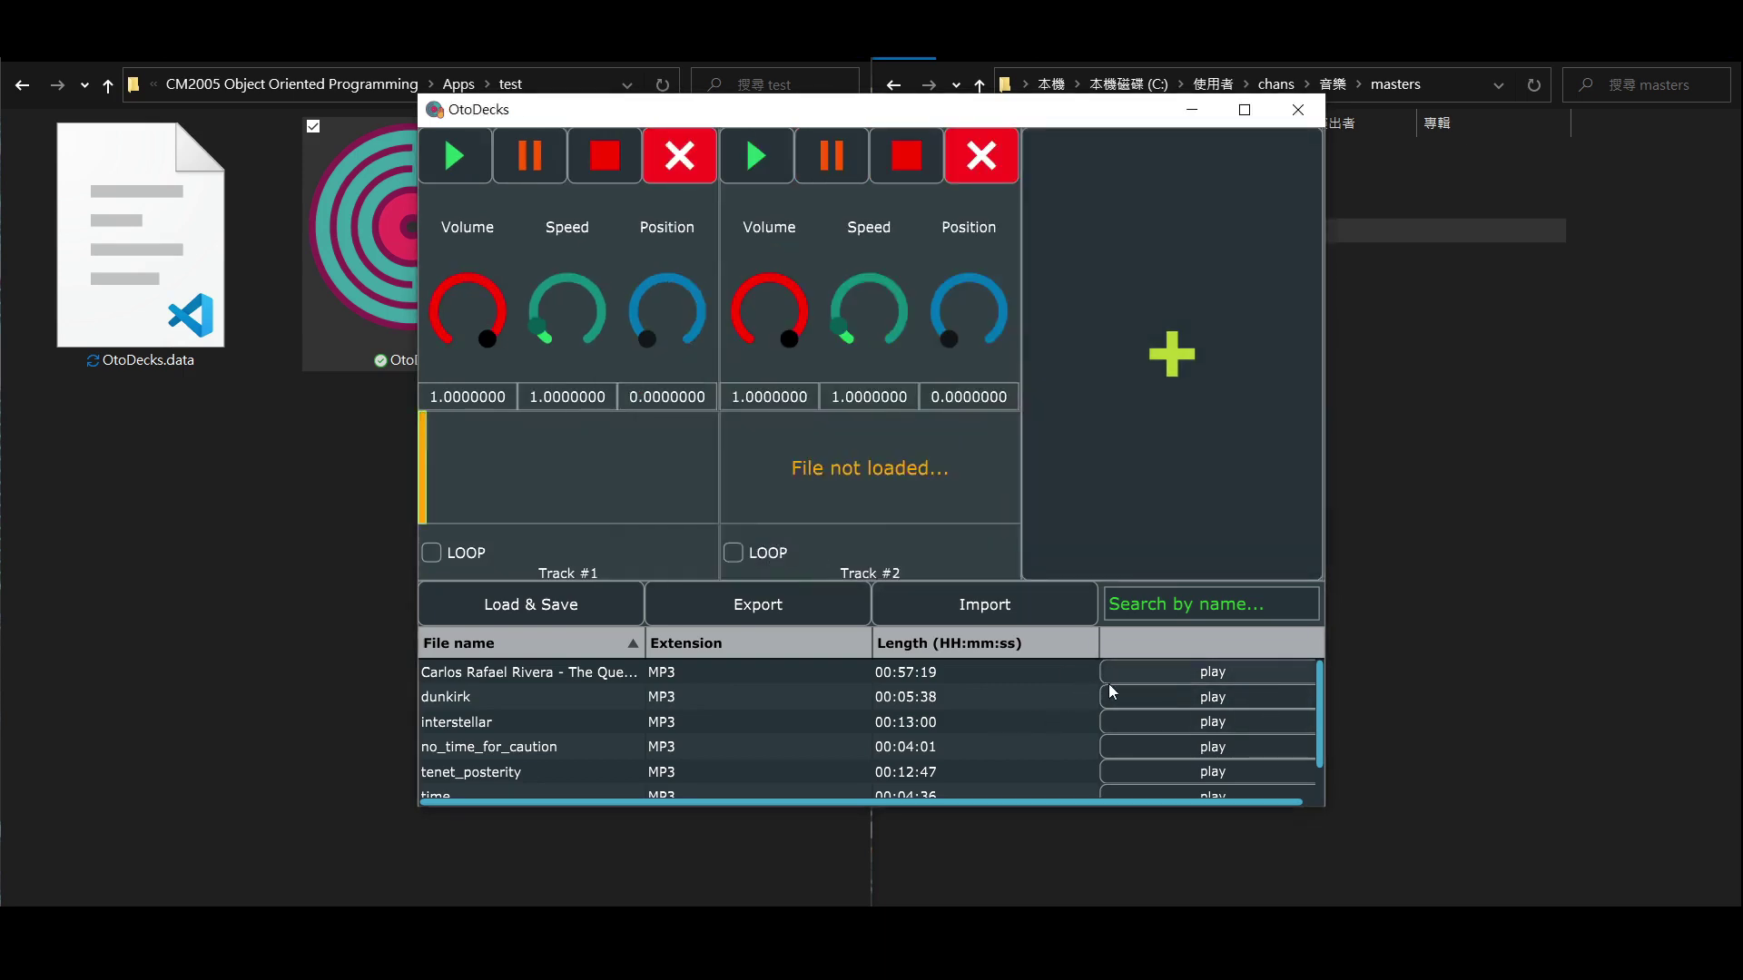
Load dunkirk from the library into deck 2 (Track #2)
left_click(1180, 696)
left_click(957, 490)
left_click(929, 541)
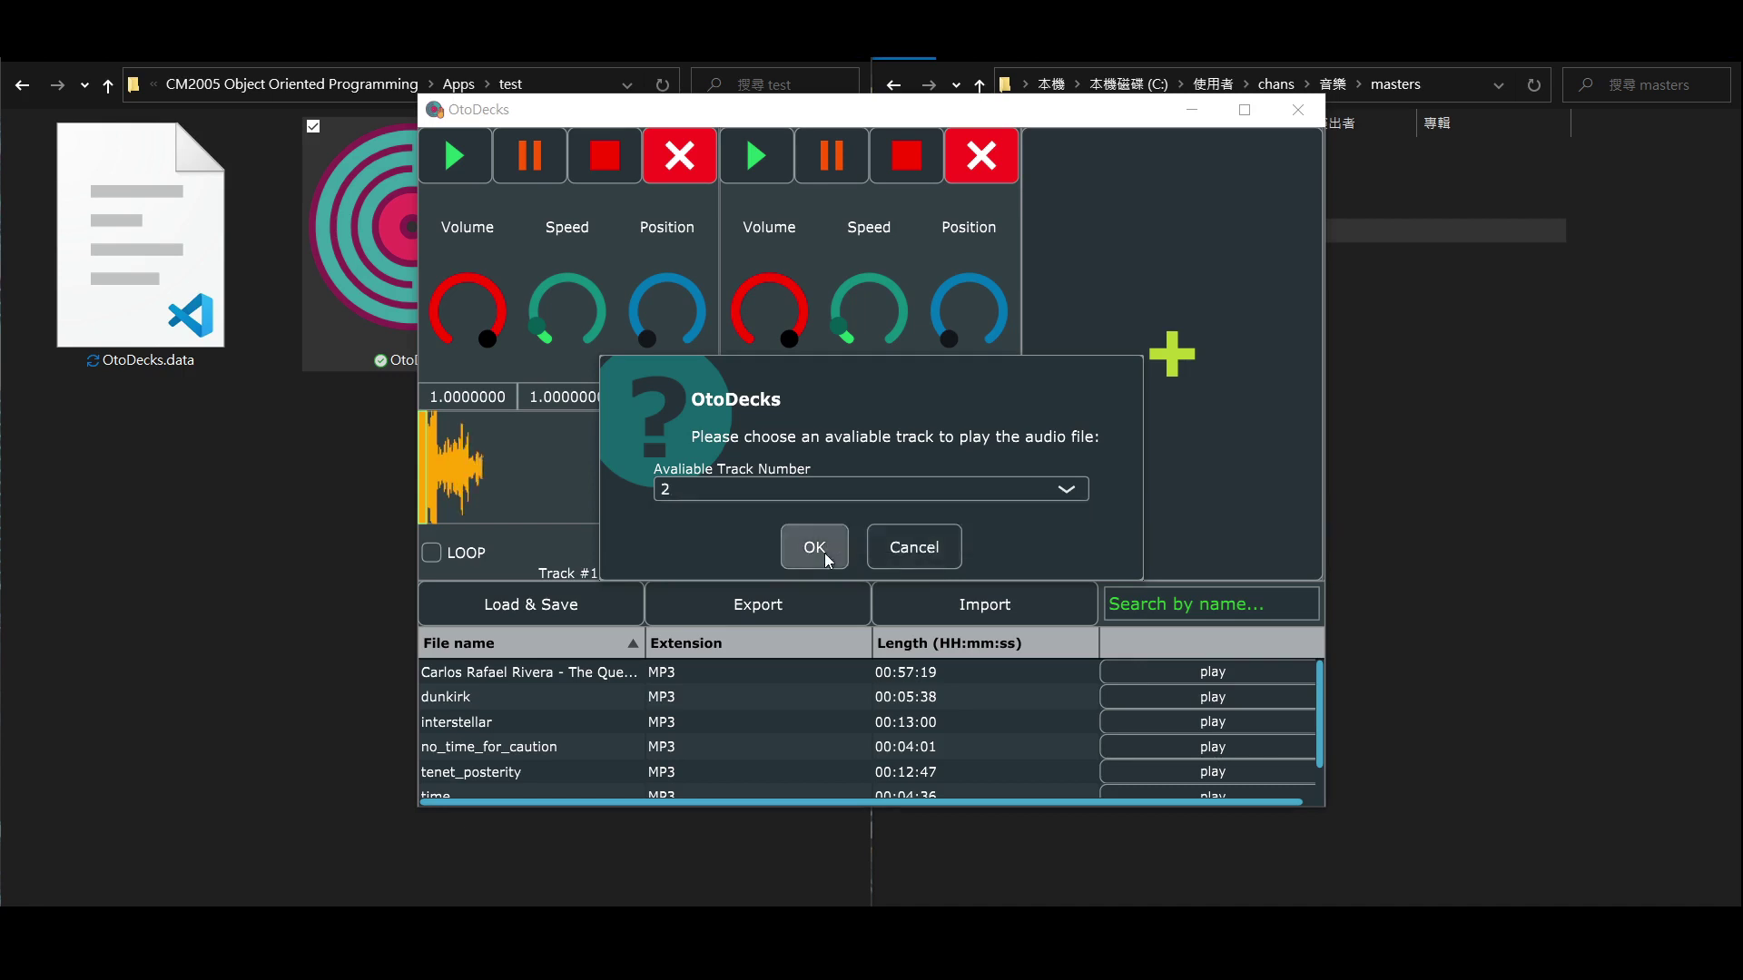
left_click(821, 552)
Add two more decks, then remove the fourth, leaving an empty Track #3
left_click(1172, 354)
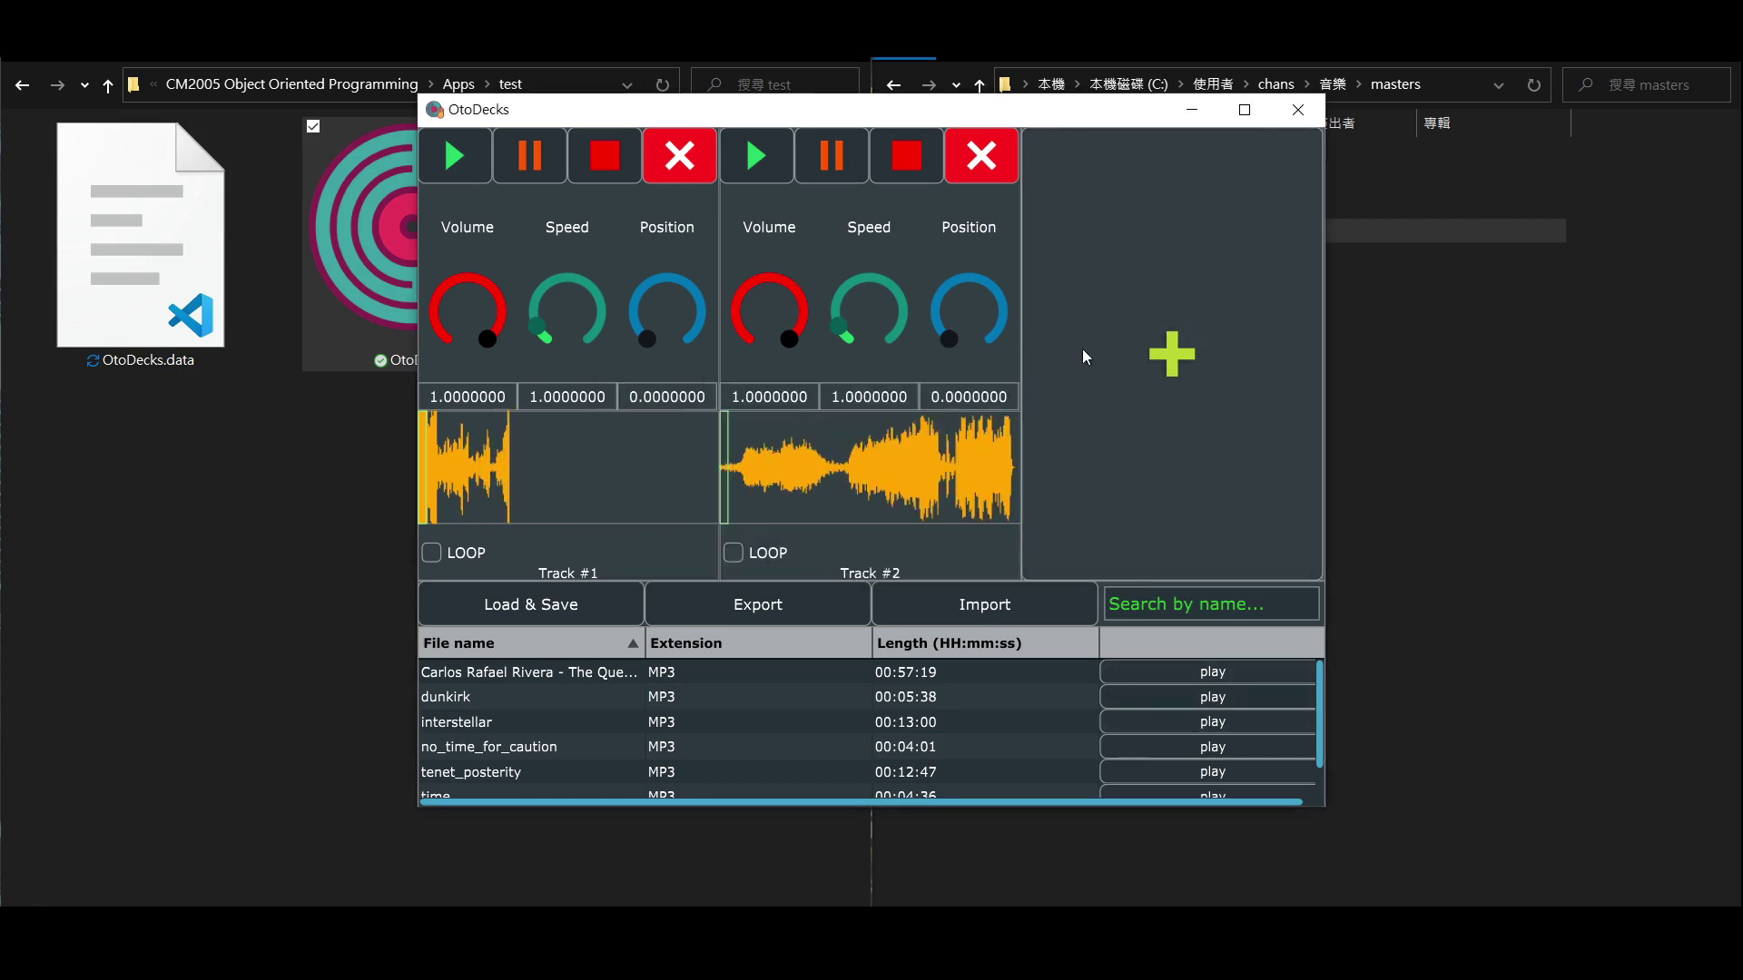
left_click(1082, 354)
left_click(1121, 156)
left_click(814, 538)
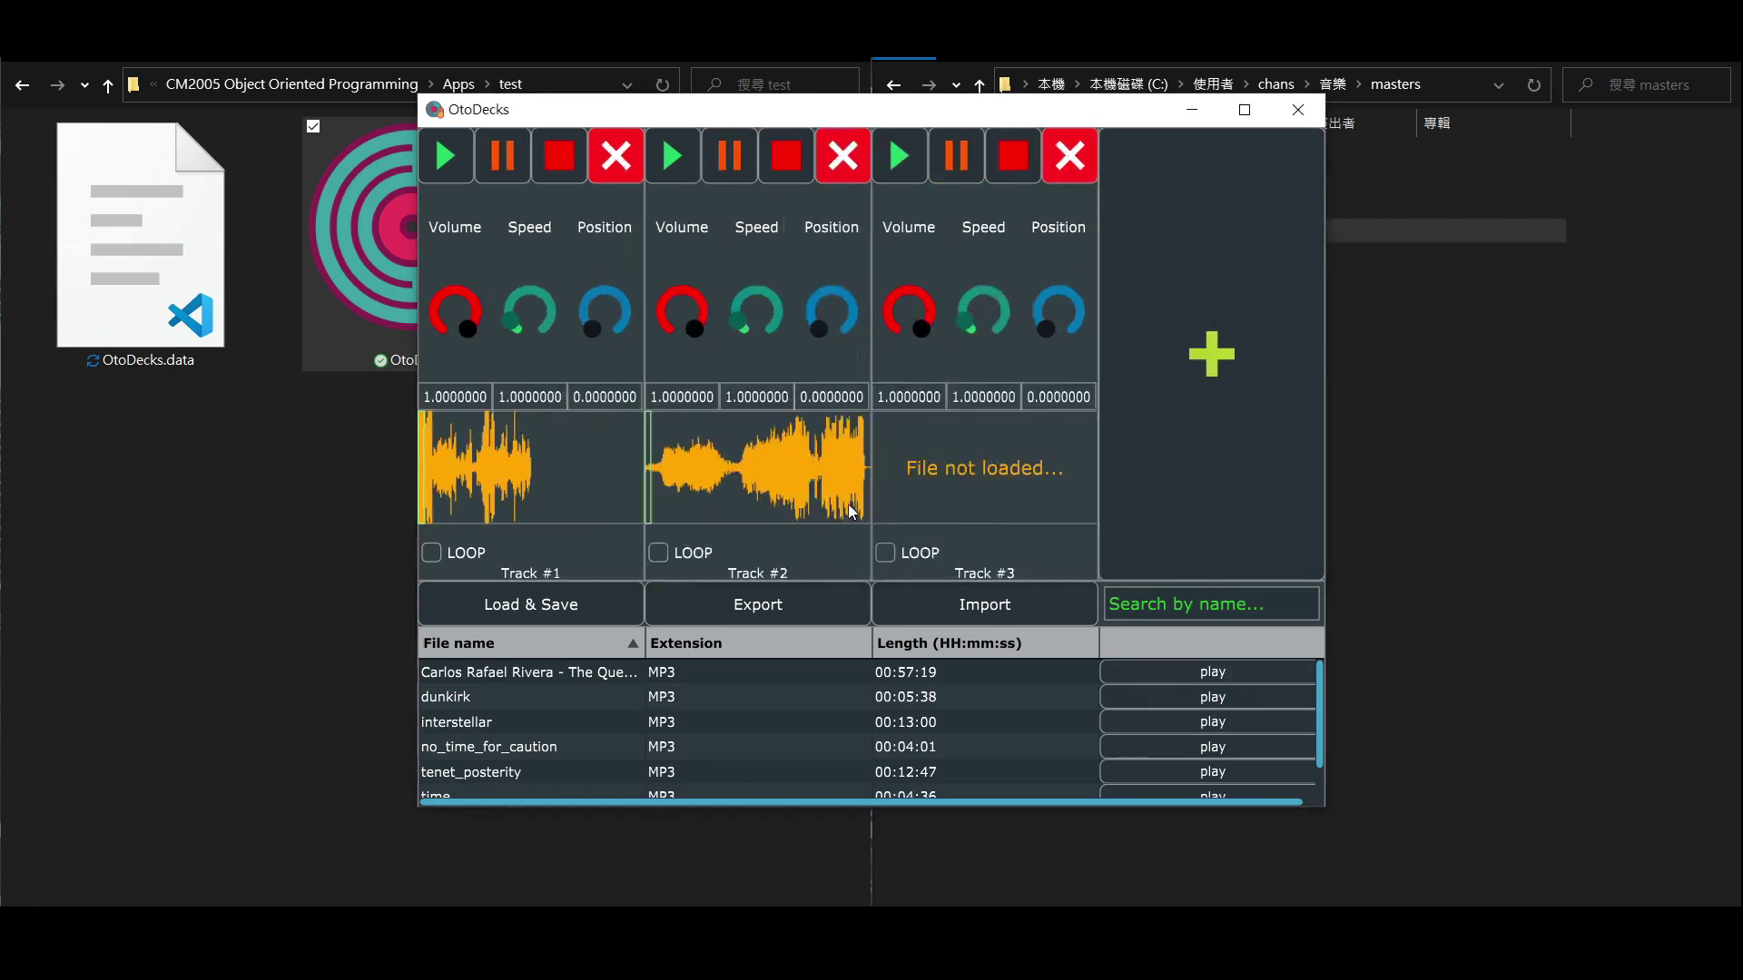